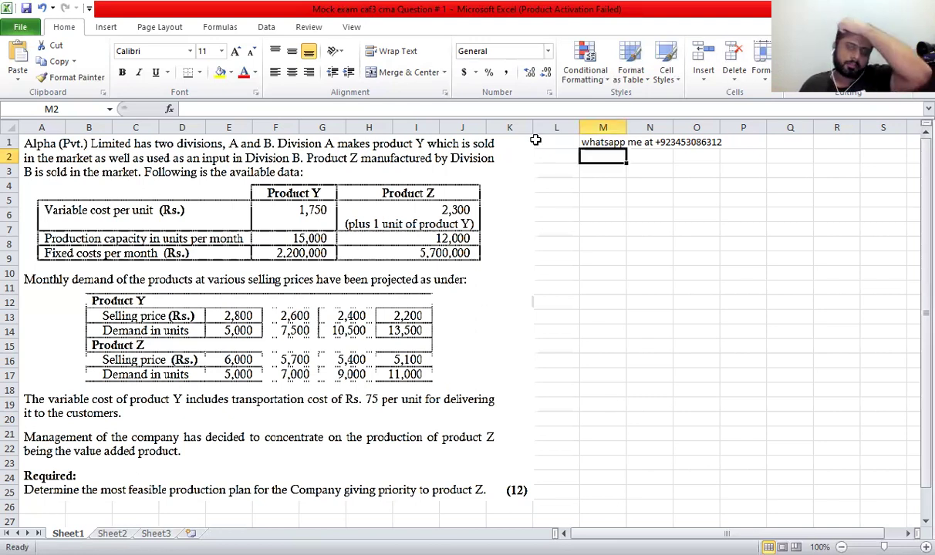
Enter the heading "priority given to product z" in cell M2 and make it bold
{"action": "left_click", "coordinate": [585, 187]}
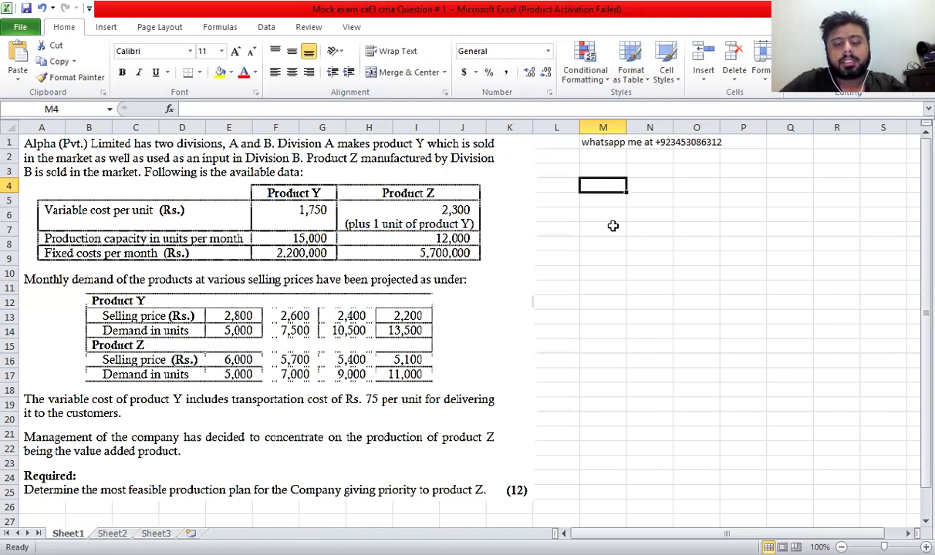
{"action": "key", "text": "Up"}
{"action": "key", "text": "Up"}
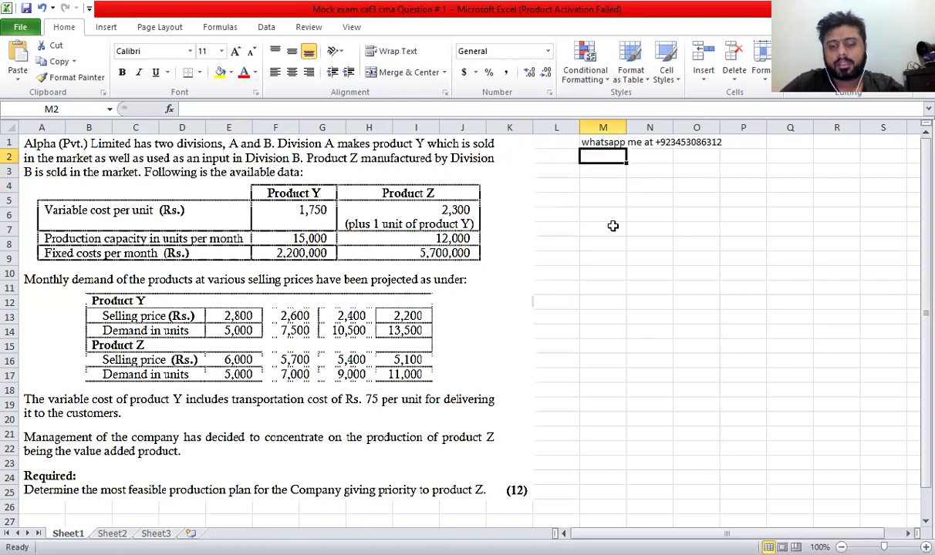
{"action": "type", "text": "pro"}
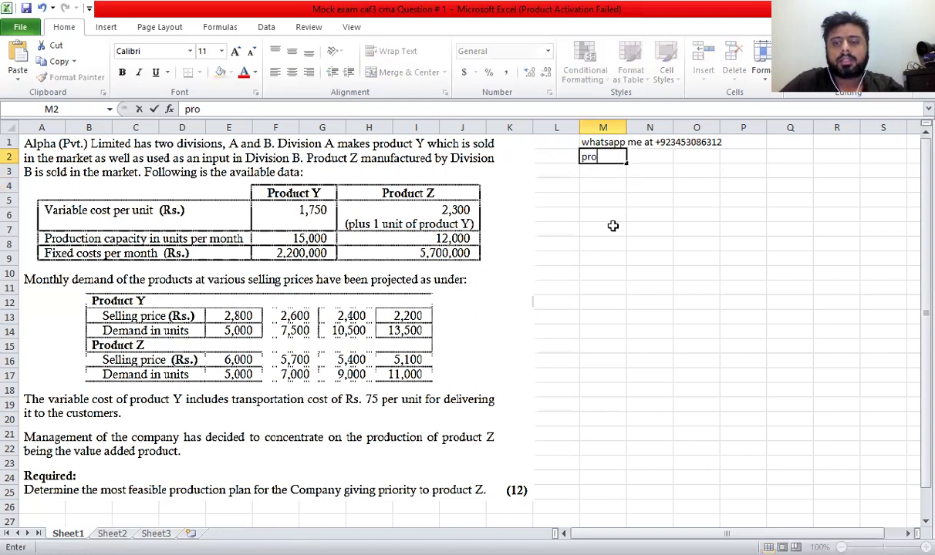
{"action": "key", "text": "BackSpace"}
{"action": "type", "text": "iority g"}
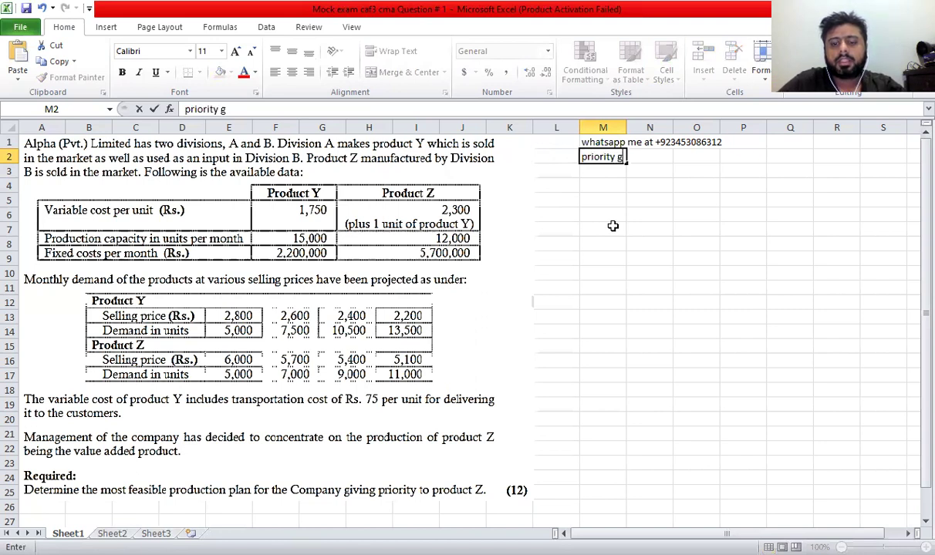
{"action": "type", "text": "iven t"}
{"action": "type", "text": "roduct z"}
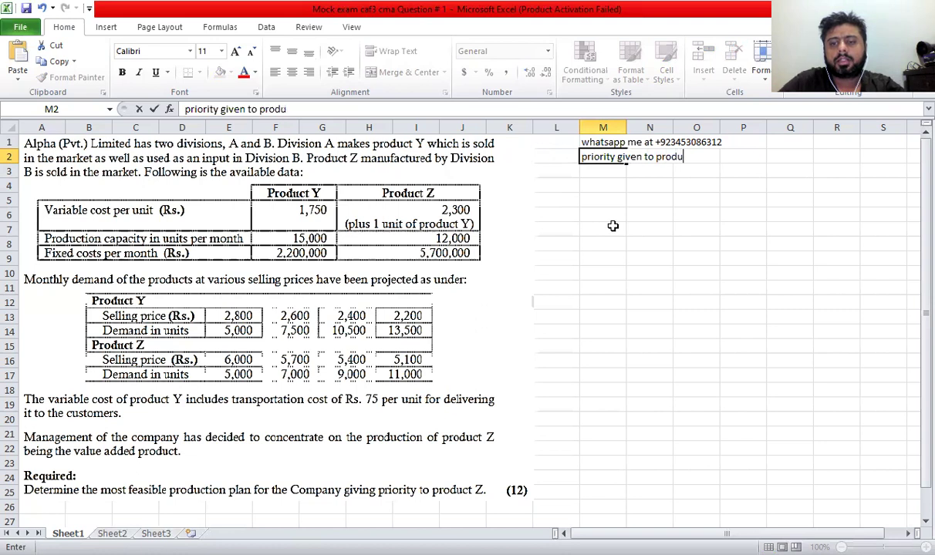
{"action": "key", "text": "Return"}
{"action": "key", "text": "Up"}
{"action": "key", "text": "ctrl+b"}
{"action": "key", "text": "Return"}
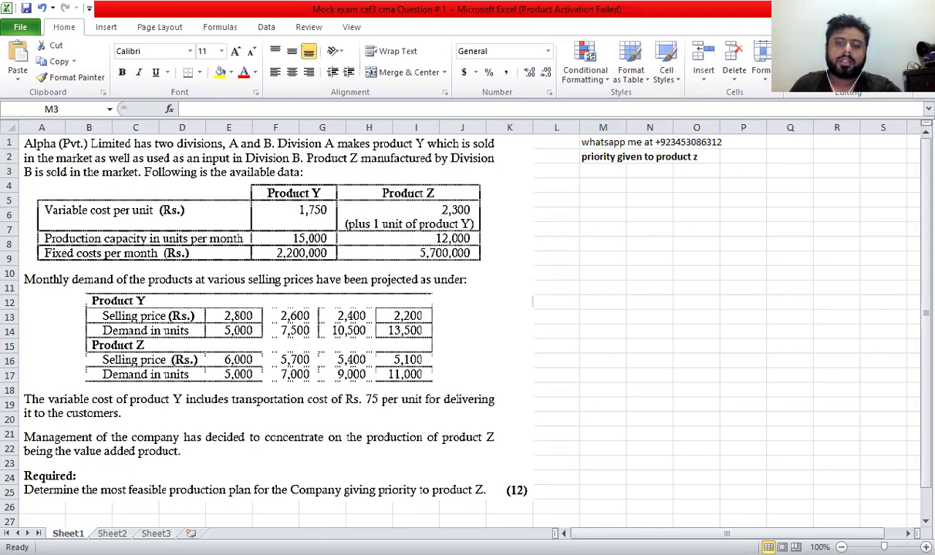
{"action": "left_click", "coordinate": [601, 204]}
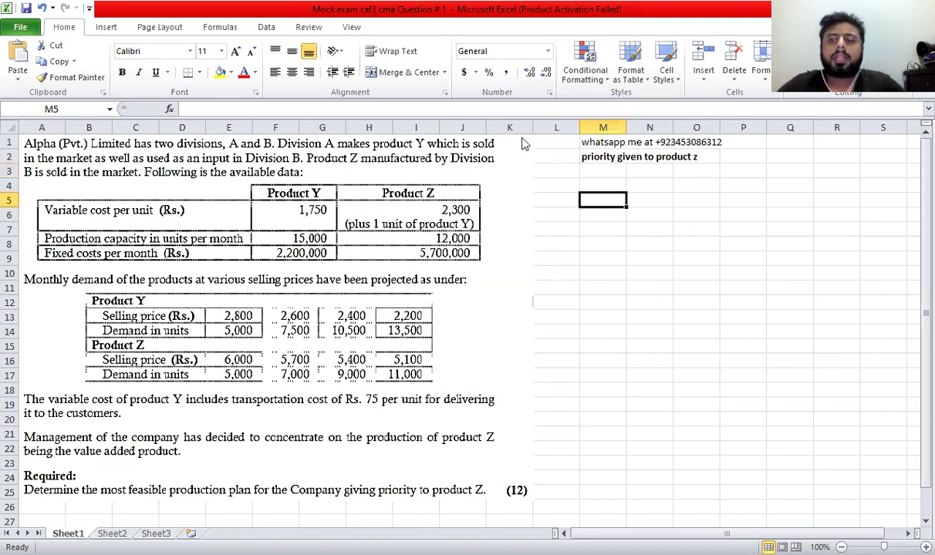
{"action": "key", "text": "Up"}
{"action": "key", "text": "Up"}
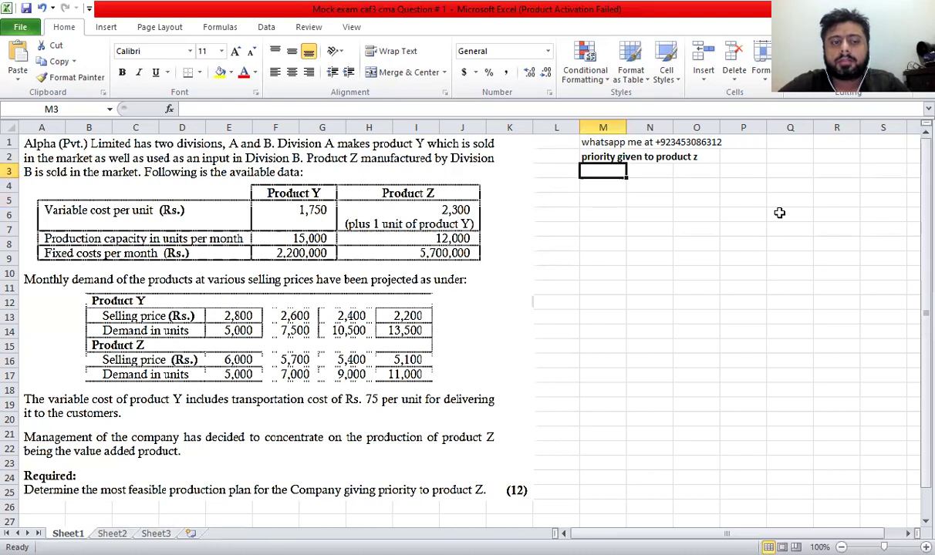
{"action": "type", "text": "Sel"}
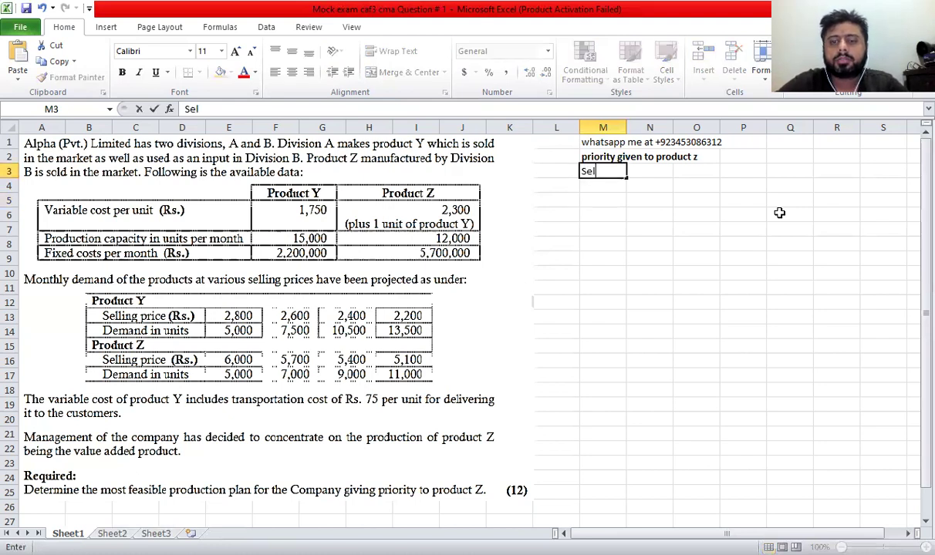
{"action": "type", "text": "ling price"}
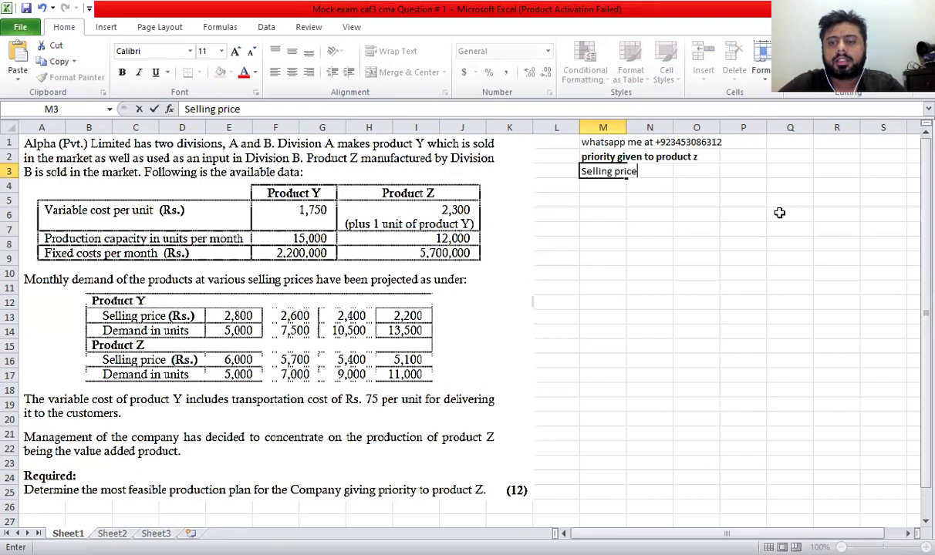
{"action": "key", "text": "Right"}
{"action": "key", "text": "Right"}
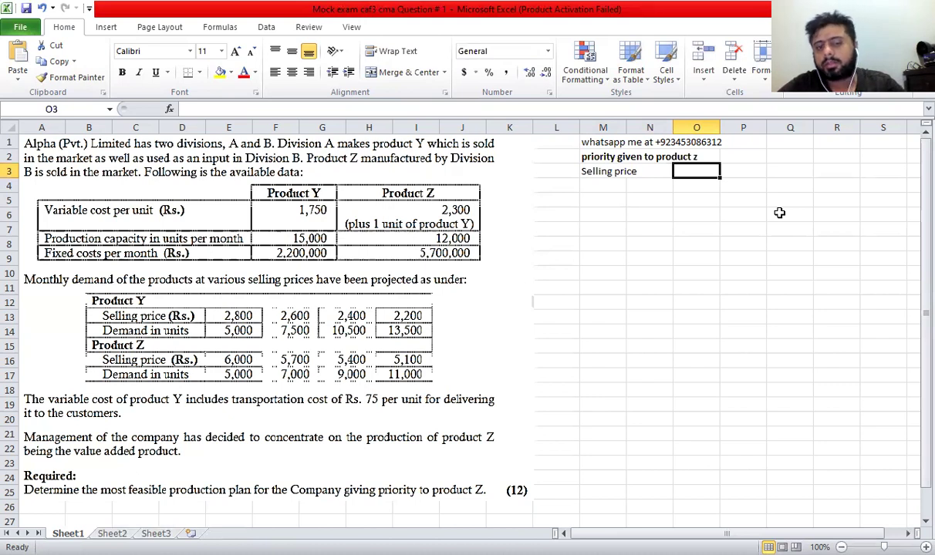
{"action": "type", "text": "4"}
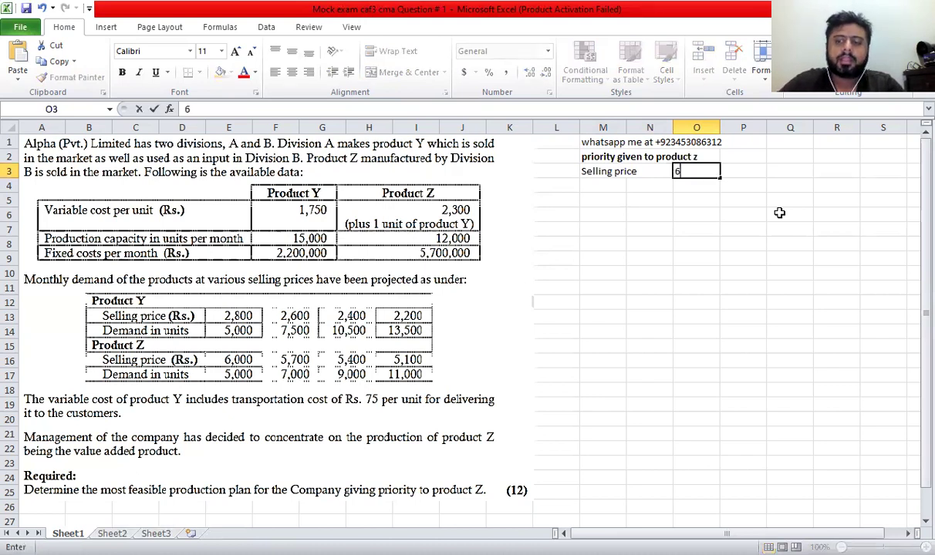
{"action": "key", "text": "Escape"}
{"action": "key", "text": "Left"}
{"action": "key", "text": "Left"}
{"action": "key", "text": "Delete"}
Label cell M3 "demand" and enter product Z's demand units 5000, 7000, 9000 and 11000 in O3 through R3
{"action": "type", "text": "demo"}
{"action": "key", "text": "BackSpace"}
{"action": "type", "text": "and"}
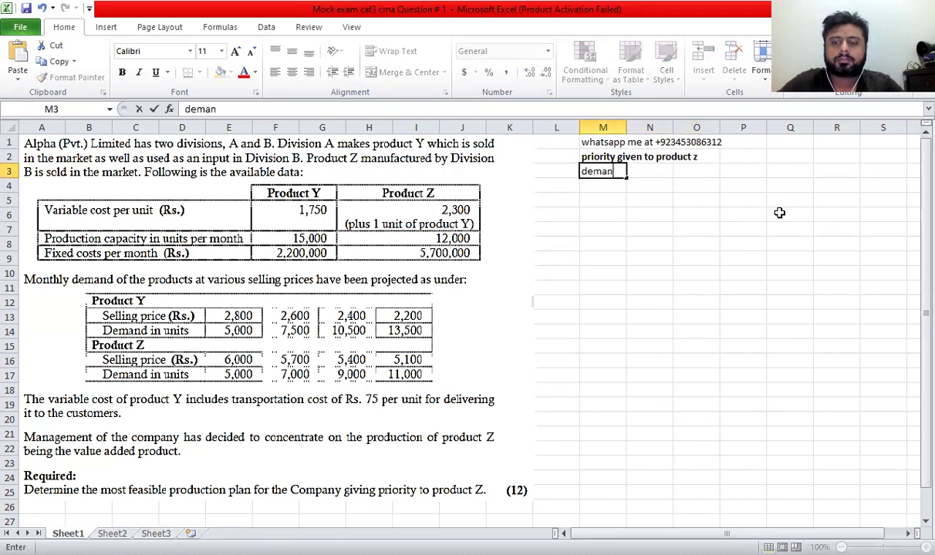
{"action": "key", "text": "Right"}
{"action": "key", "text": "Right"}
{"action": "type", "text": "5000"}
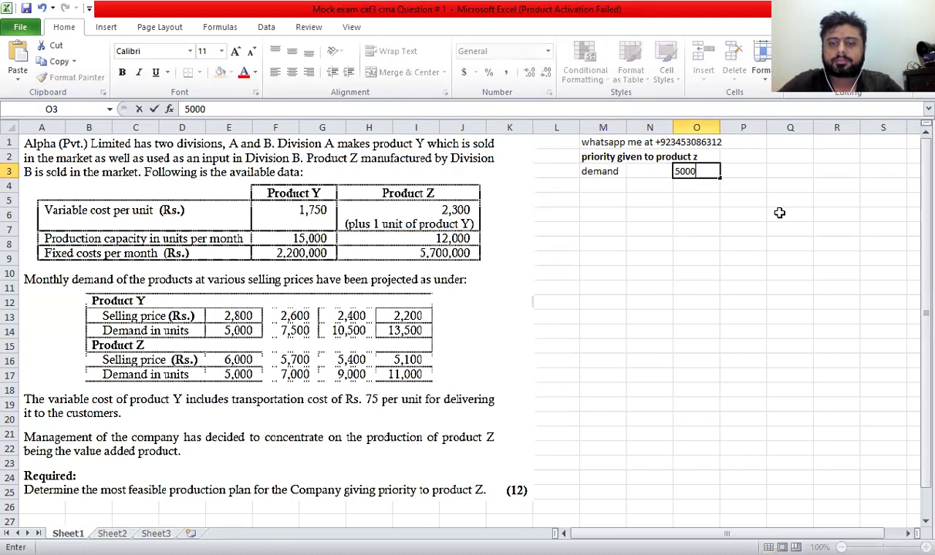
{"action": "key", "text": "Right"}
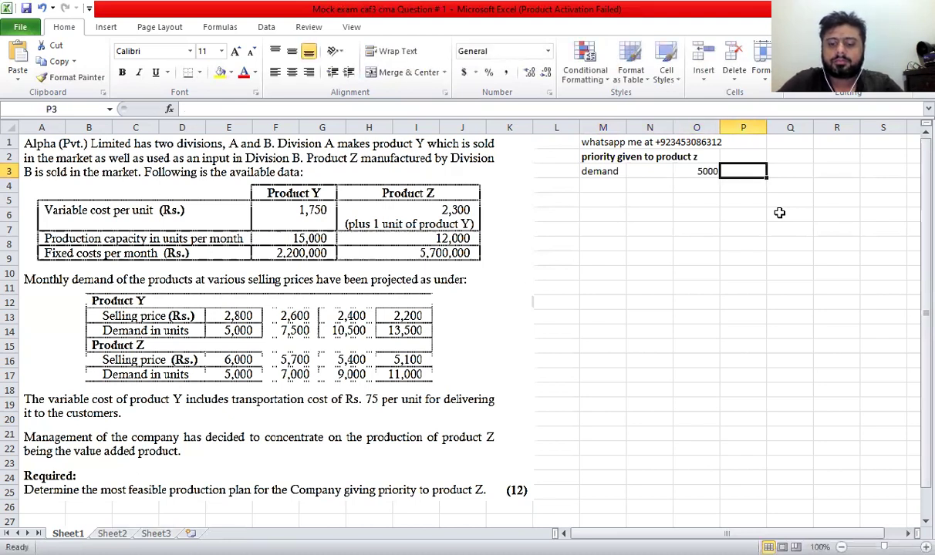
{"action": "type", "text": "7000"}
{"action": "key", "text": "Right"}
{"action": "type", "text": "9000"}
{"action": "key", "text": "Right"}
{"action": "type", "text": "11000"}
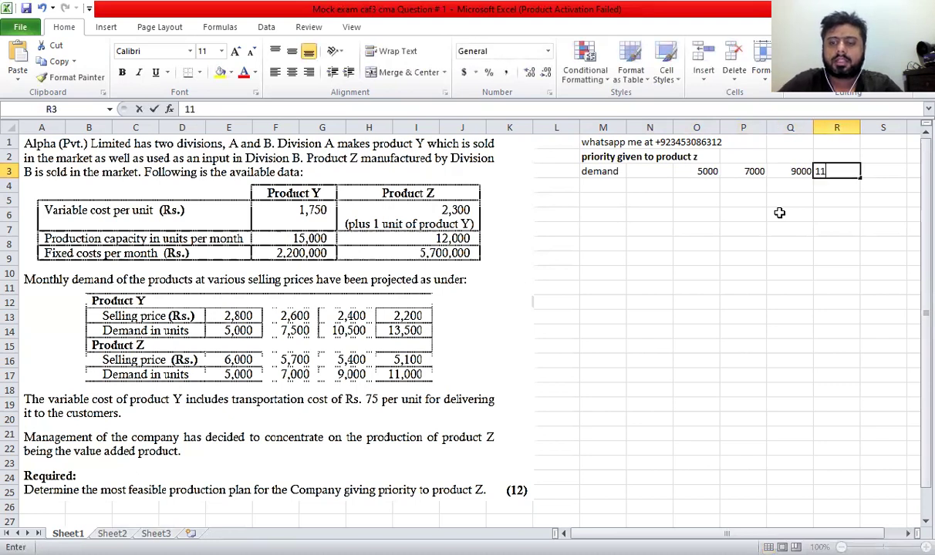
{"action": "key", "text": "Return"}
Format the demand figures in O3:R3 with thousands separators and no decimals
{"action": "key", "text": "Up"}
{"action": "key", "text": "shift+Left"}
{"action": "key", "text": "shift+Left"}
{"action": "key", "text": "shift+Left"}
{"action": "key", "text": "shift+Left"}
{"action": "key", "text": "shift+Left"}
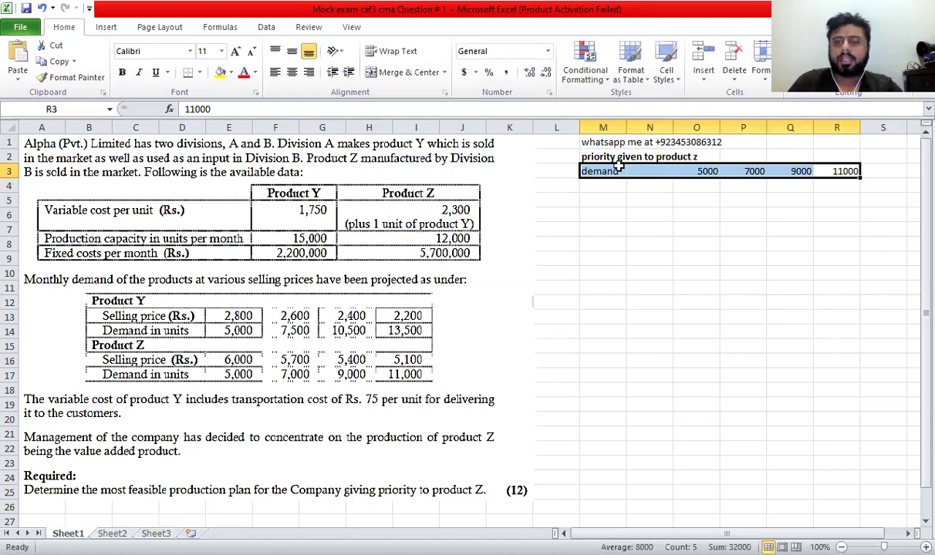
{"action": "left_click", "coordinate": [721, 177]}
{"action": "key", "text": "Left"}
{"action": "key", "text": "shift+Right"}
{"action": "key", "text": "shift+Right"}
{"action": "key", "text": "shift+Right"}
{"action": "key", "text": "shift+Right"}
{"action": "key", "text": "shift+Left"}
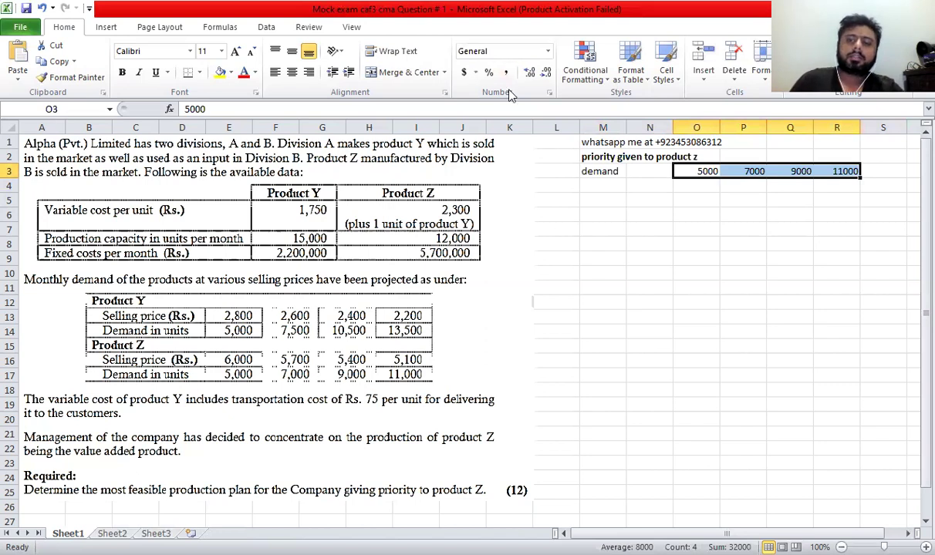
{"action": "left_click", "coordinate": [546, 71]}
{"action": "left_click", "coordinate": [725, 197]}
Label cell M4 "Selling price" and enter product Z's prices 6000, 5700, 5400 and 5100 in O4 through R4
{"action": "left_click", "coordinate": [598, 185]}
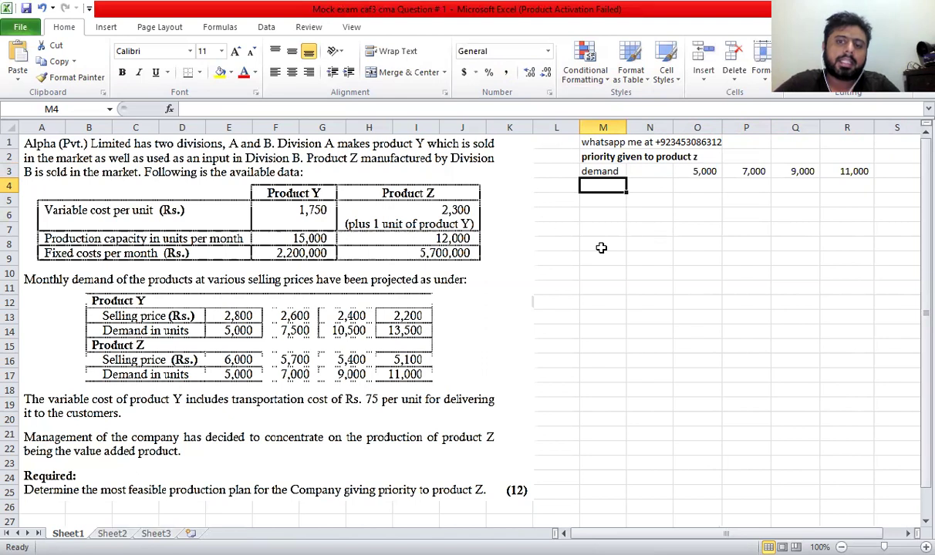
{"action": "type", "text": "Sell"}
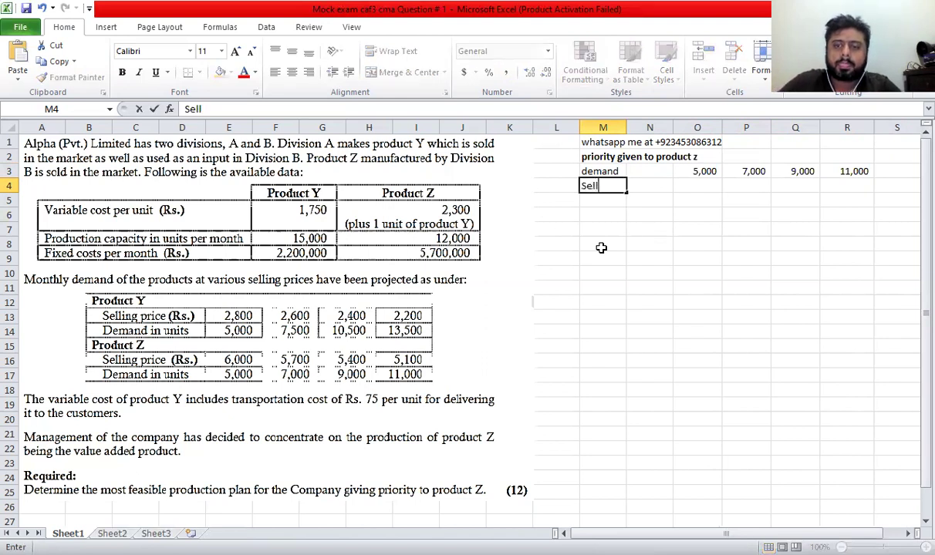
{"action": "type", "text": "ing price"}
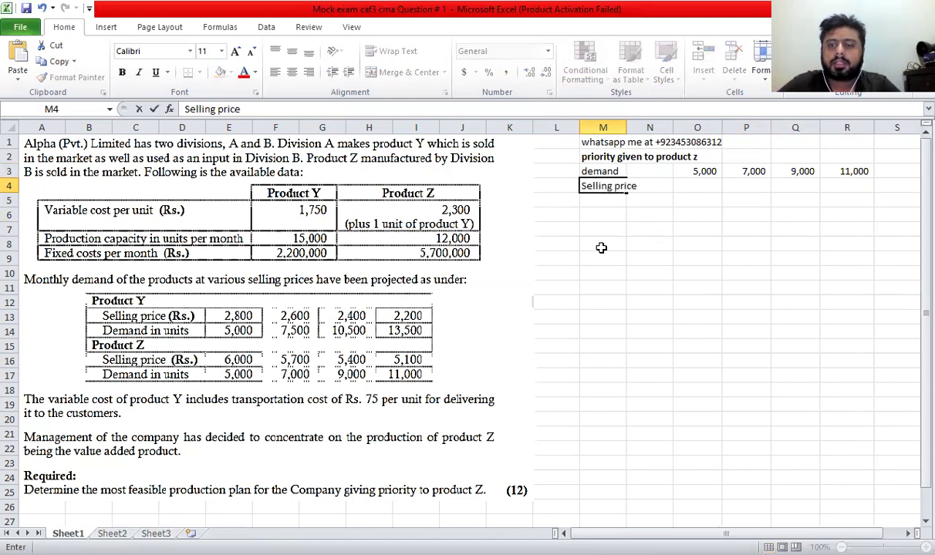
{"action": "key", "text": "Tab"}
{"action": "key", "text": "Tab"}
{"action": "type", "text": "6000"}
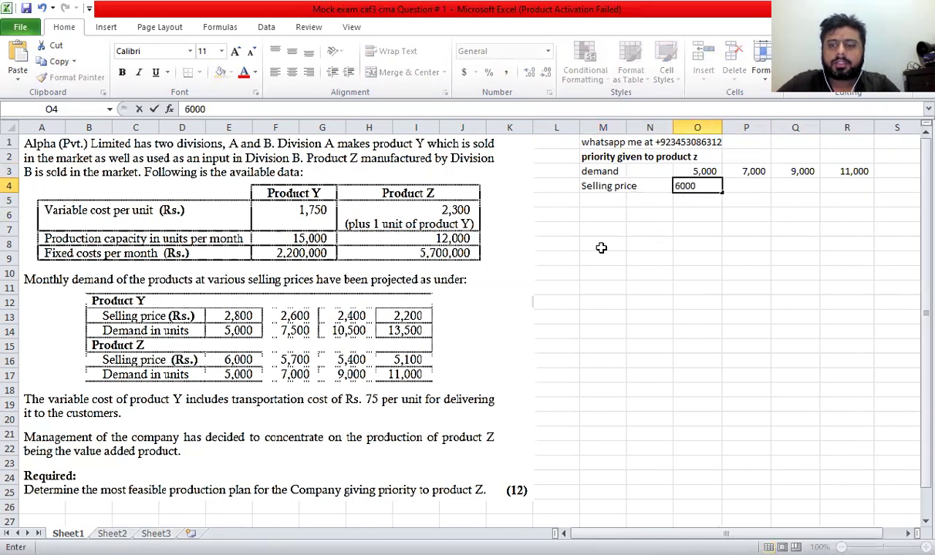
{"action": "key", "text": "Tab"}
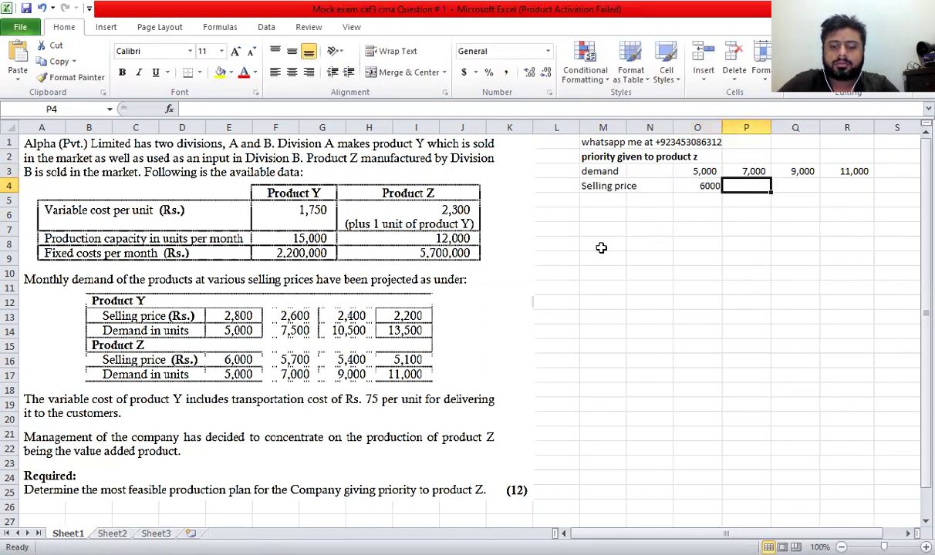
{"action": "type", "text": "5700"}
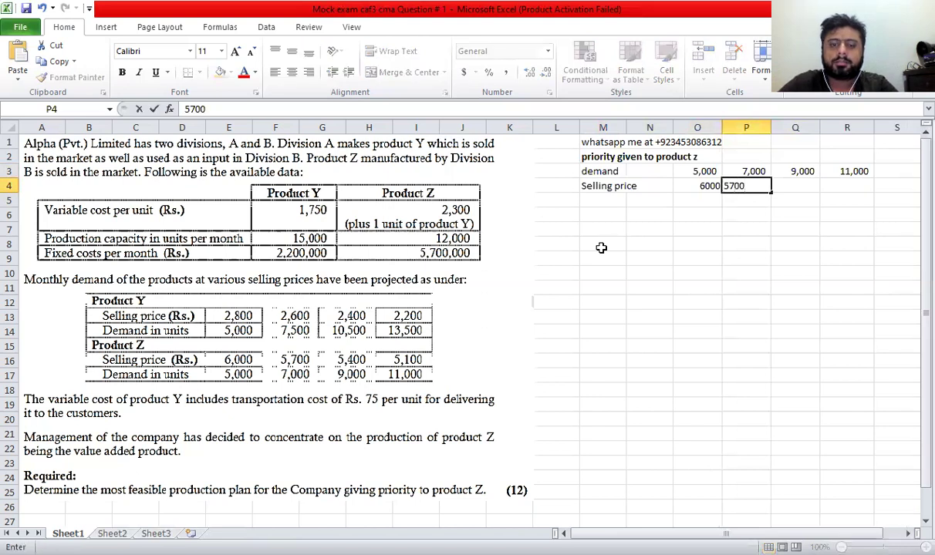
{"action": "key", "text": "Tab"}
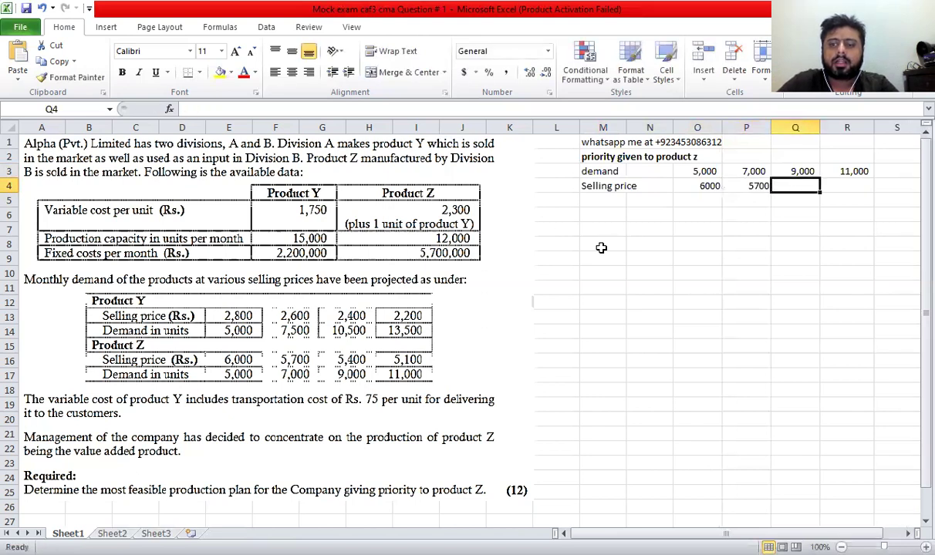
{"action": "type", "text": "5400"}
{"action": "key", "text": "Tab"}
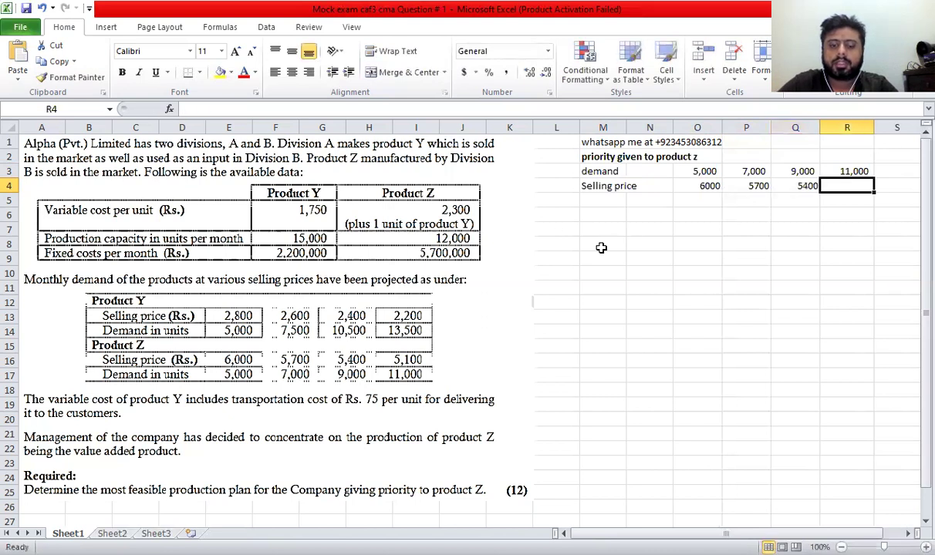
{"action": "type", "text": "5100"}
{"action": "key", "text": "Return"}
Apply the comma-separated Accounting number format to the range O3:R17
{"action": "key", "text": "Up"}
{"action": "key", "text": "Up"}
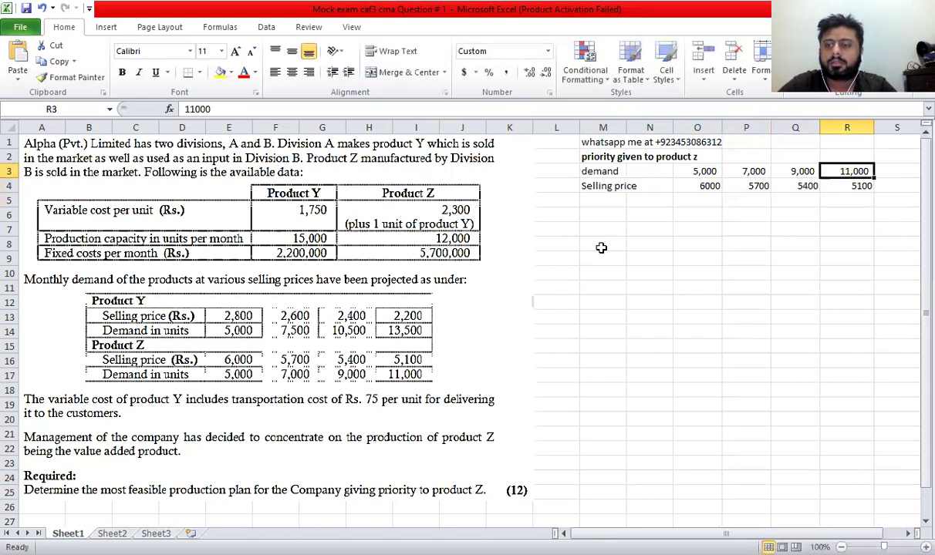
{"action": "key", "text": "shift+Down"}
{"action": "key", "text": "shift+Down"}
{"action": "key", "text": "shift+Down"}
{"action": "key", "text": "shift+Down"}
{"action": "key", "text": "shift+Down"}
{"action": "key", "text": "shift+Down"}
{"action": "key", "text": "shift+Down"}
{"action": "key", "text": "shift+Down"}
{"action": "key", "text": "shift+Down"}
{"action": "key", "text": "shift+Down"}
{"action": "key", "text": "shift+Down"}
{"action": "key", "text": "shift+Down"}
{"action": "key", "text": "shift+Down"}
{"action": "key", "text": "shift+Down"}
{"action": "key", "text": "shift+Left"}
{"action": "key", "text": "shift+Left"}
{"action": "key", "text": "shift+Left"}
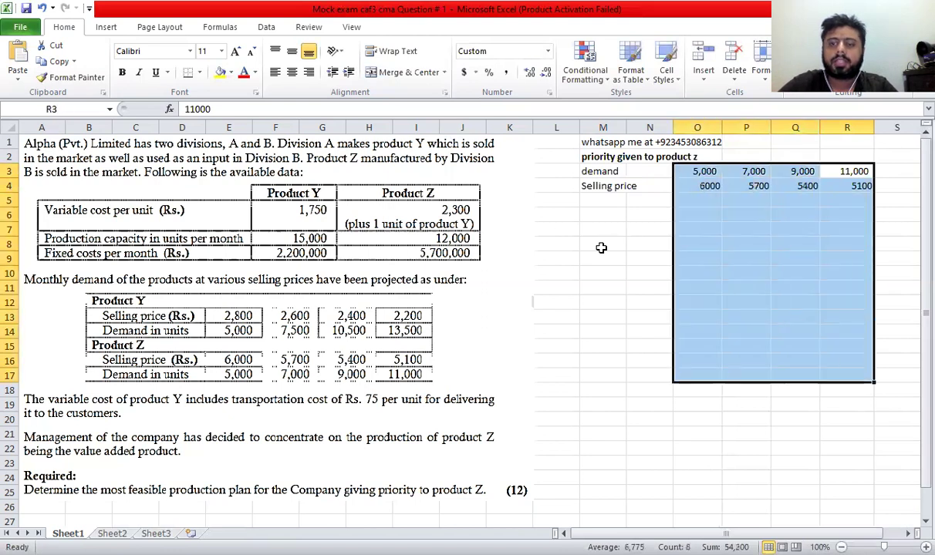
{"action": "left_click", "coordinate": [469, 72]}
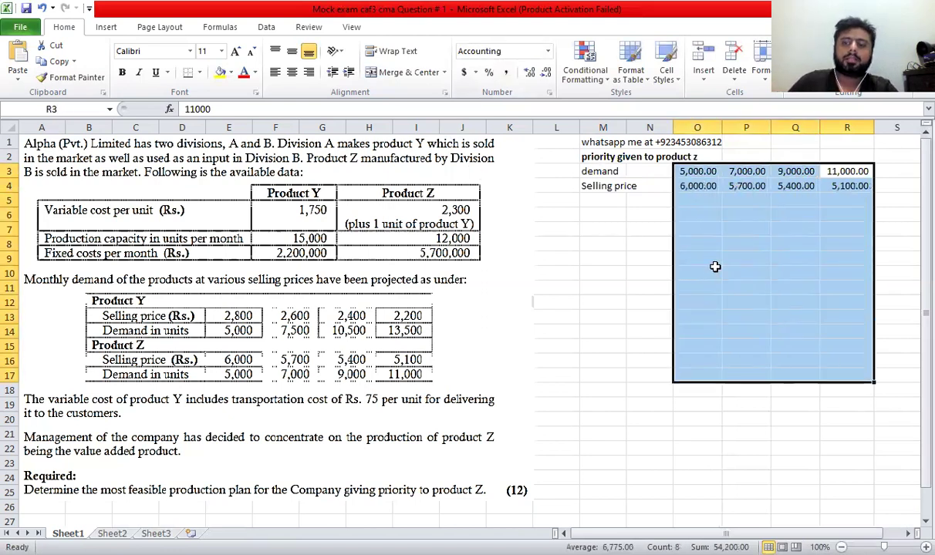
Remove both decimal places from the numbers in the range O3:R16
{"action": "left_click", "coordinate": [728, 224]}
{"action": "left_click_drag", "start_coordinate": [693, 171], "coordinate": [885, 310]}
{"action": "left_click", "coordinate": [545, 71]}
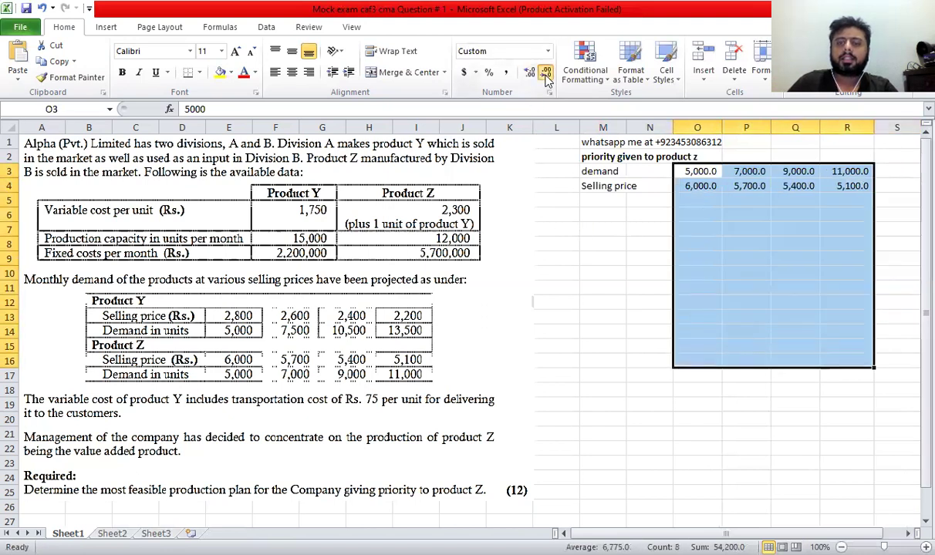
{"action": "left_click", "coordinate": [545, 72]}
{"action": "left_click", "coordinate": [697, 303]}
Enter the row label "Variable cost per unit" in cell M5 beneath the selling price label
{"action": "left_click", "coordinate": [603, 202]}
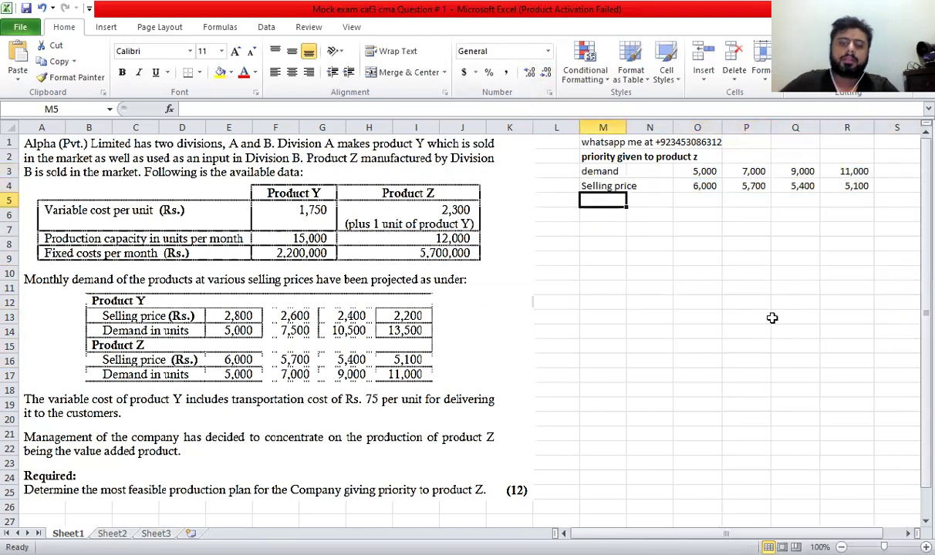
{"action": "type", "text": "Varaib"}
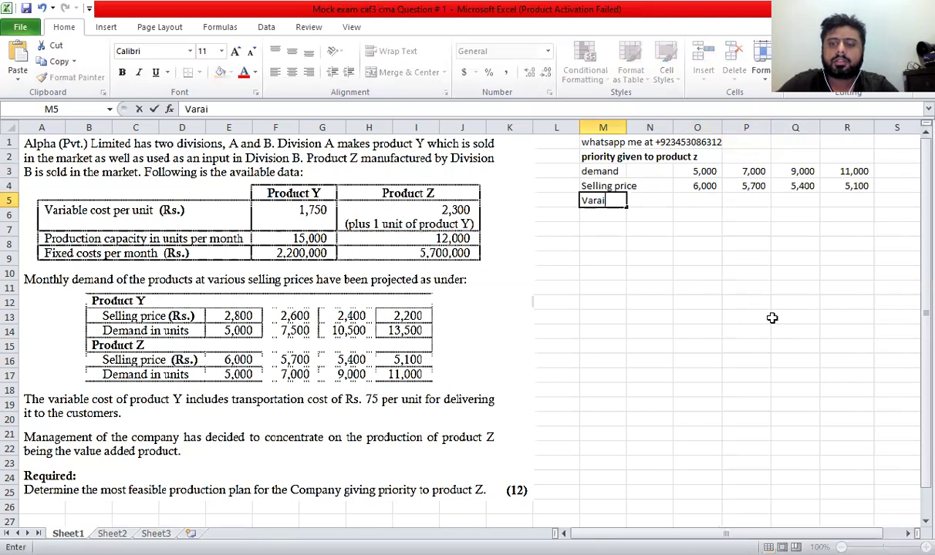
{"action": "key", "text": "BackSpace"}
{"action": "key", "text": "BackSpace"}
{"action": "key", "text": "BackSpace"}
{"action": "key", "text": "BackSpace"}
{"action": "type", "text": "r"}
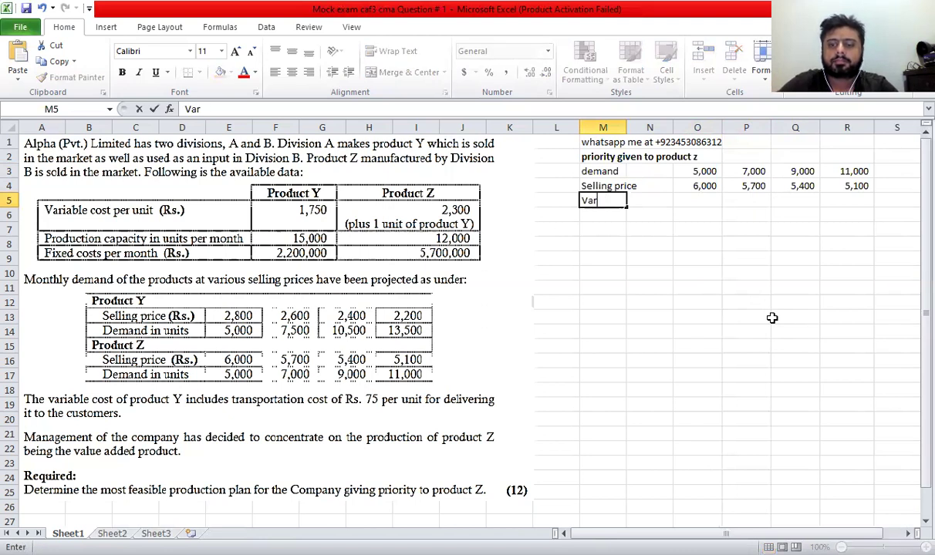
{"action": "type", "text": "iable cost pe"}
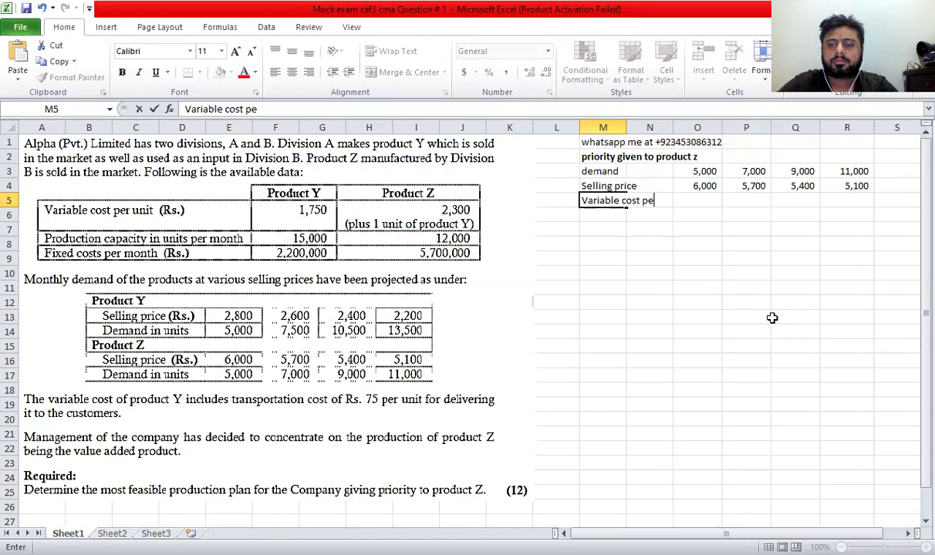
{"action": "type", "text": "r uni"}
{"action": "type", "text": "t"}
{"action": "key", "text": "Return"}
{"action": "key", "text": "Up"}
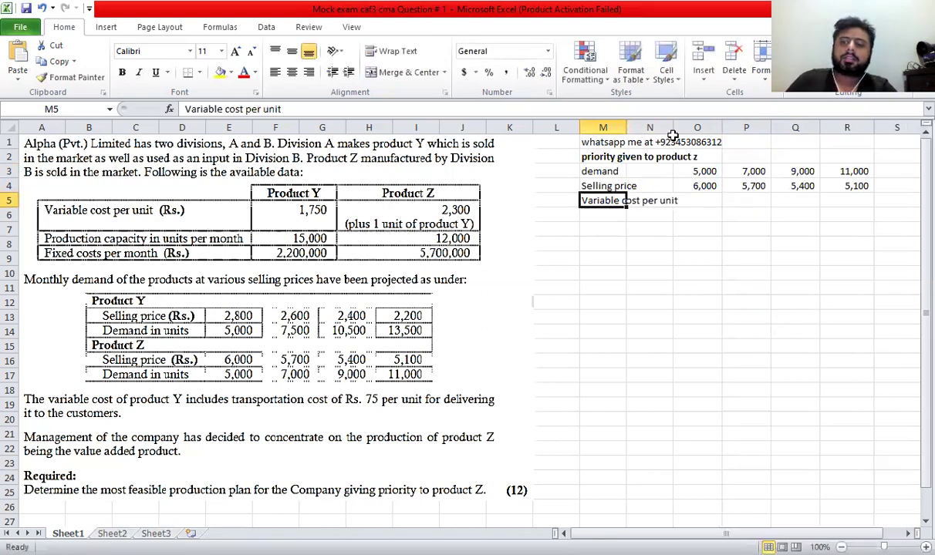
Widen column N and enter the cost breakdown text "(2,300+1,750-75)" in M6 beneath the variable cost label
{"action": "left_click_drag", "start_coordinate": [673, 128], "coordinate": [674, 129]}
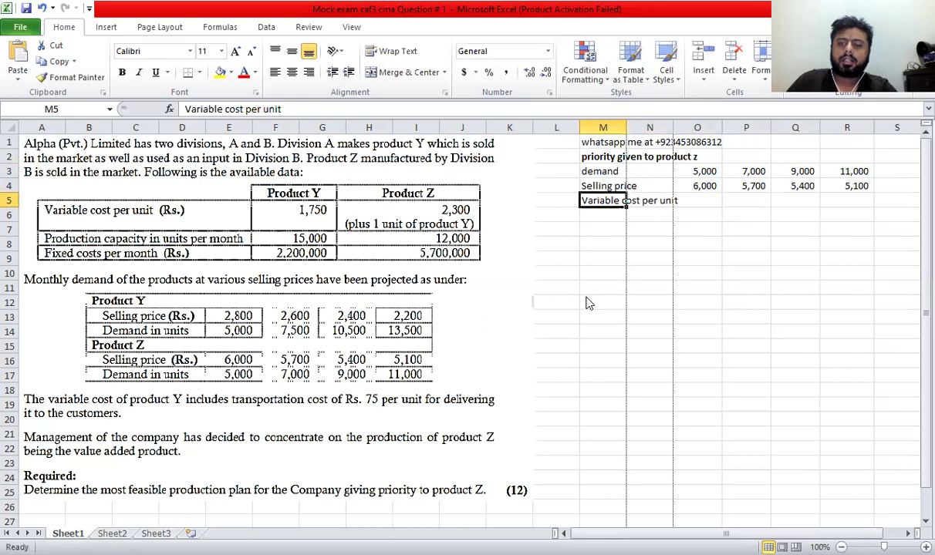
{"action": "left_click", "coordinate": [605, 214]}
{"action": "type", "text": "("}
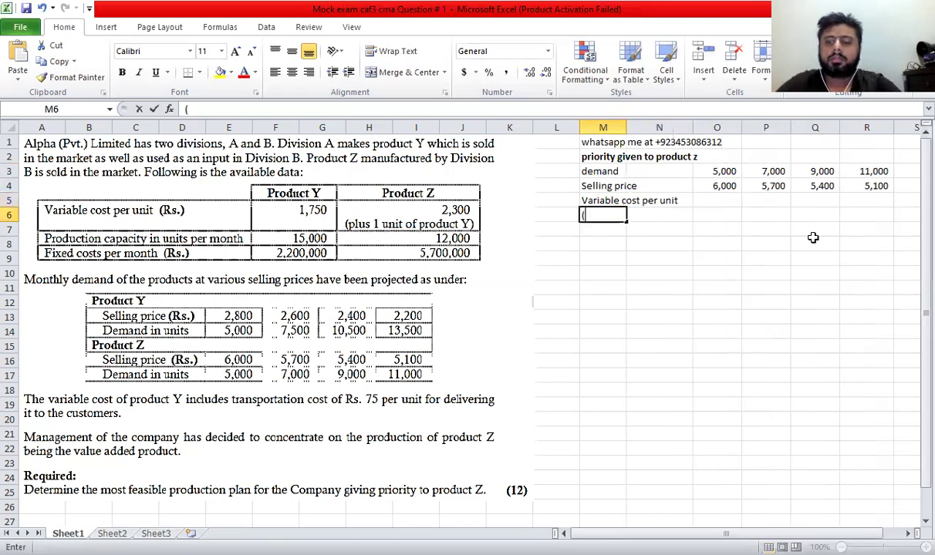
{"action": "type", "text": "2,300"}
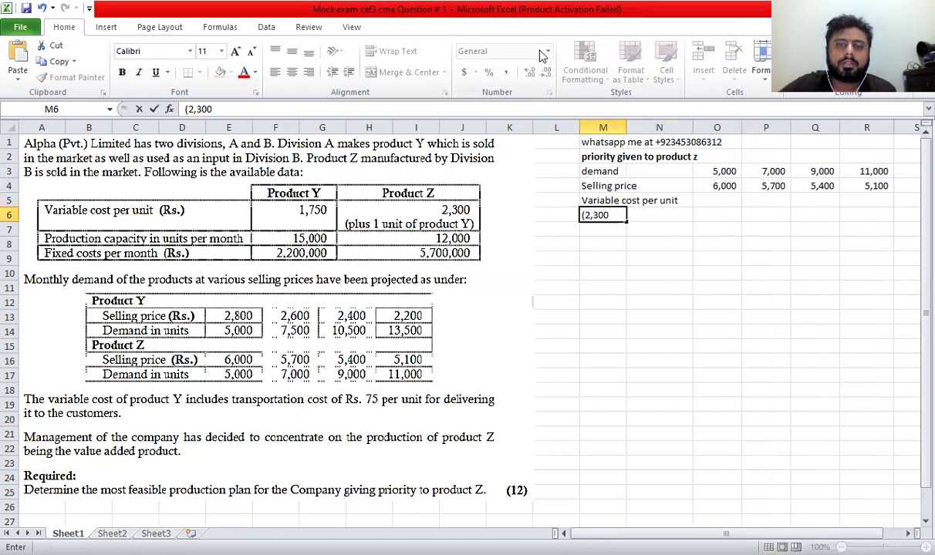
{"action": "type", "text": "+"}
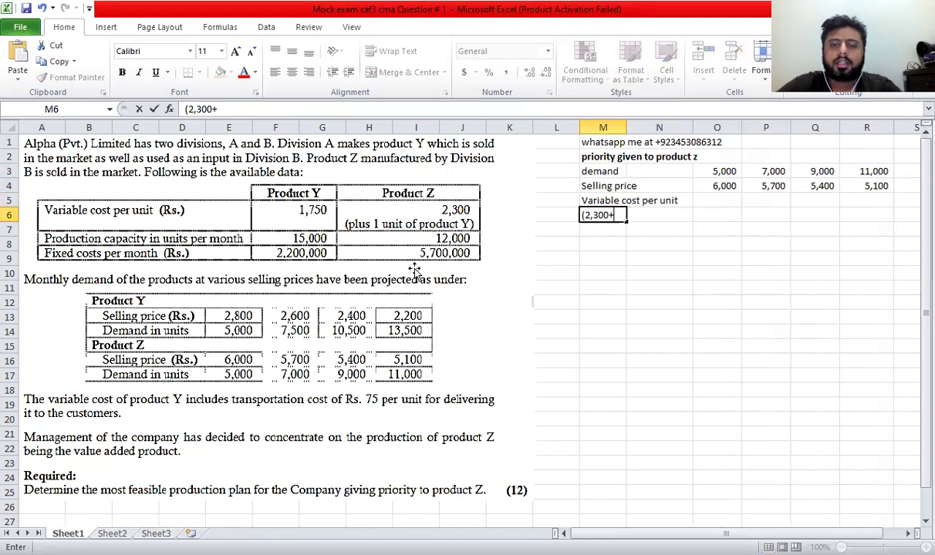
{"action": "type", "text": "1,750"}
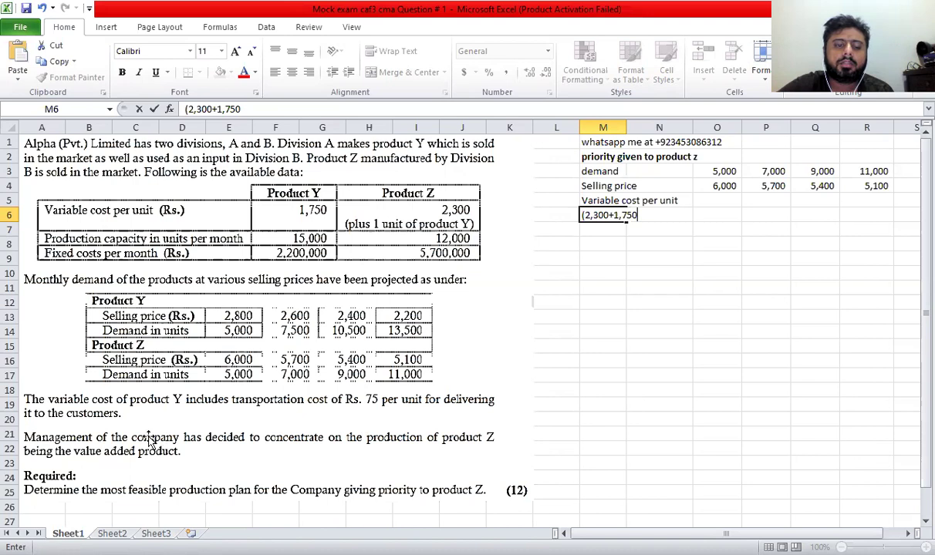
{"action": "type", "text": "-"}
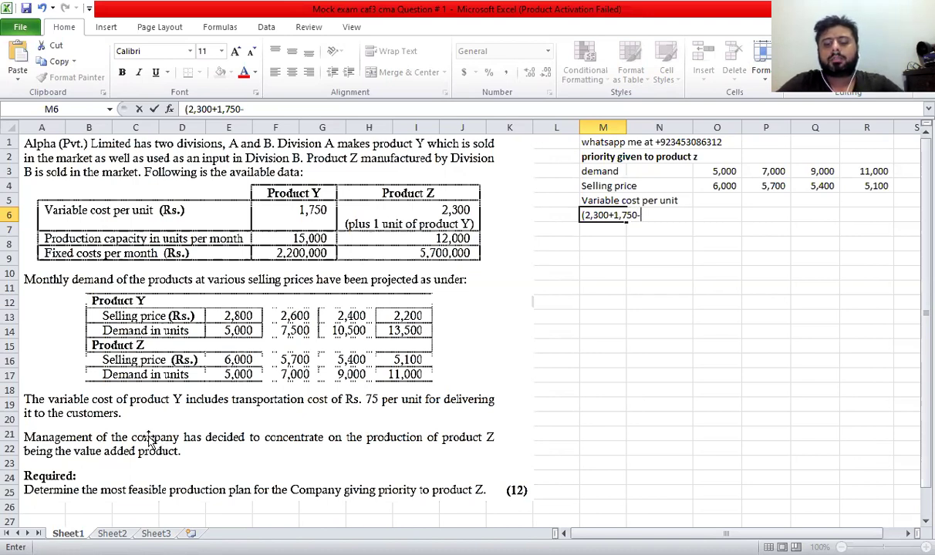
{"action": "type", "text": "75)"}
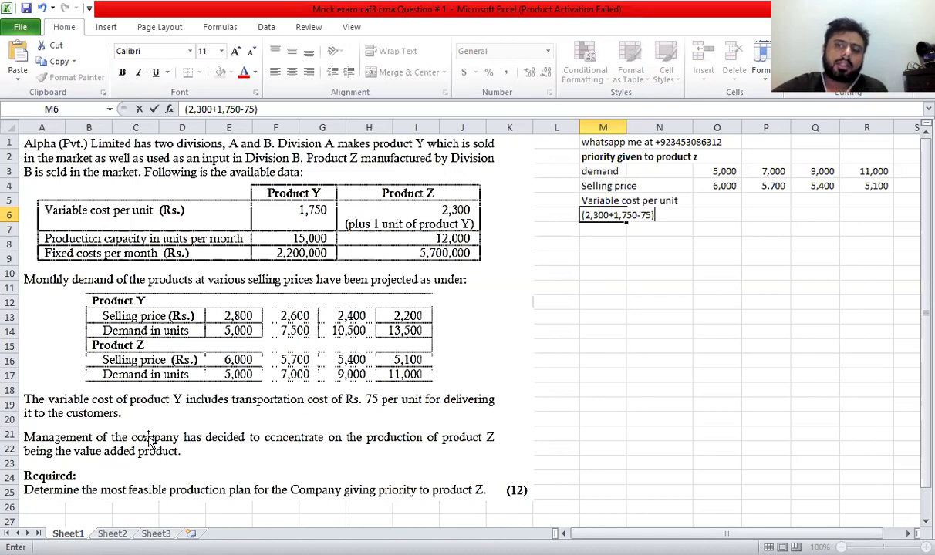
{"action": "key", "text": "Return"}
Enter the negative variable cost per unit in O5 with the formula =-(2300+1750-75)
{"action": "key", "text": "Right"}
{"action": "key", "text": "Right"}
{"action": "key", "text": "Up"}
{"action": "key", "text": "Up"}
{"action": "type", "text": "=-"}
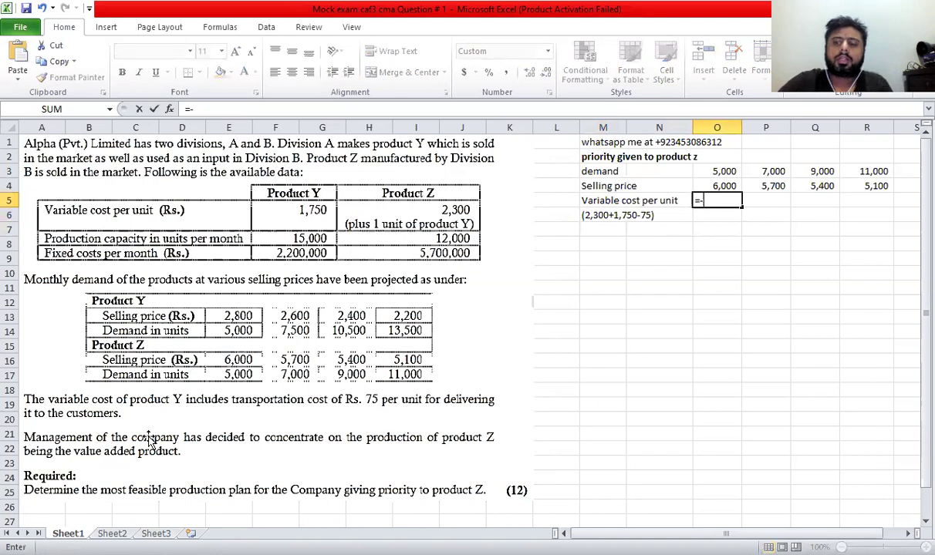
{"action": "type", "text": "(2300"}
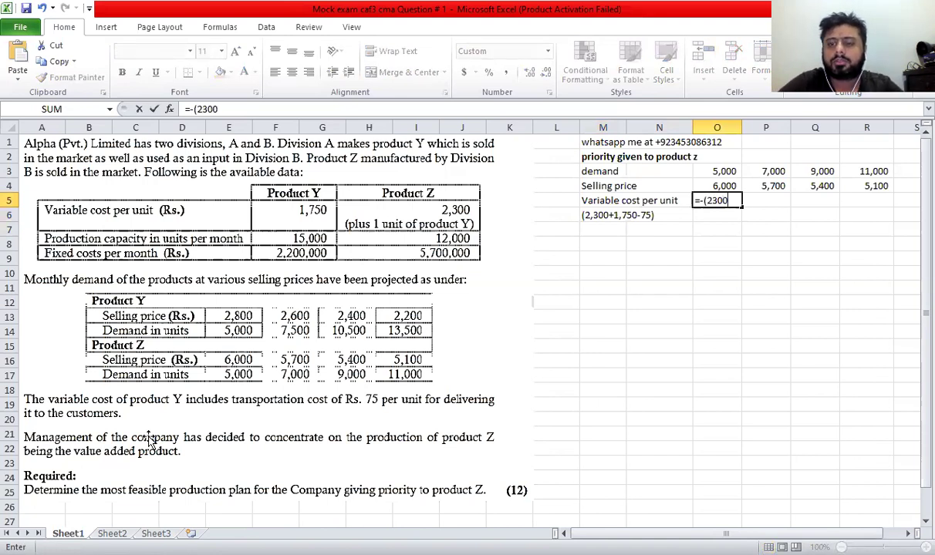
{"action": "type", "text": "+1750"}
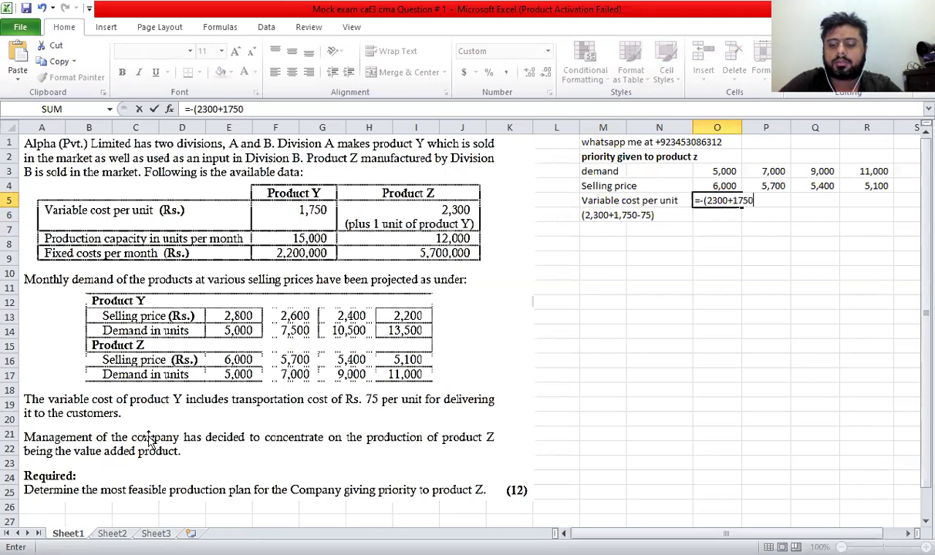
{"action": "type", "text": "-75)"}
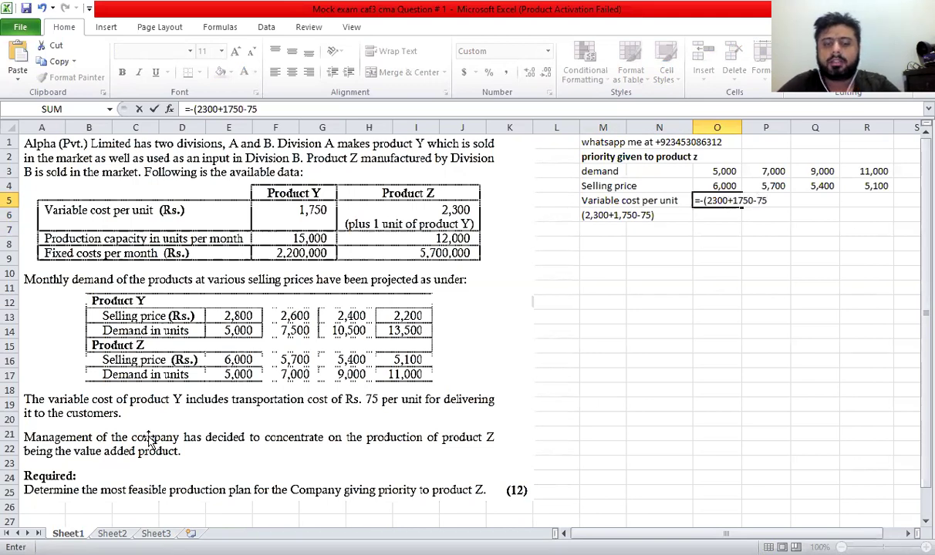
{"action": "key", "text": "Return"}
{"action": "key", "text": "Up"}
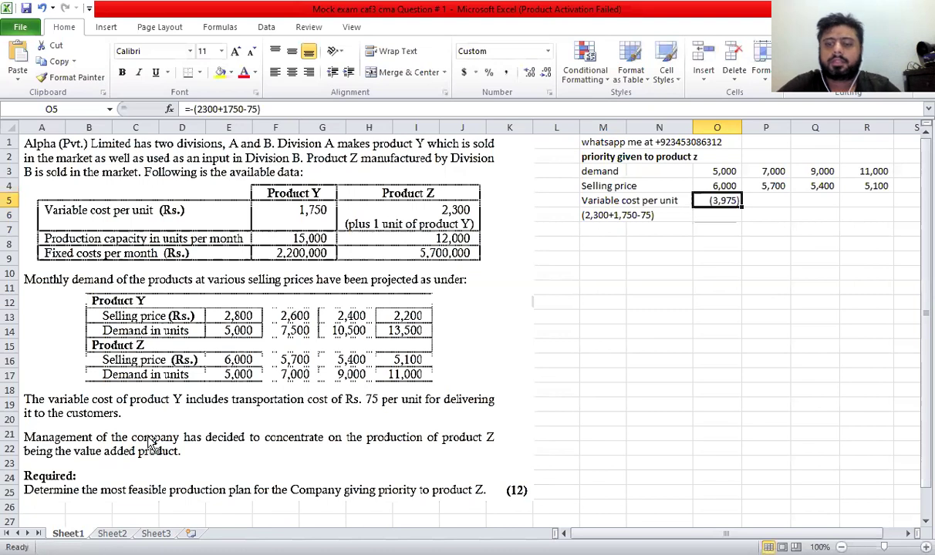
Copy the variable cost formula from O5 across to P5, Q5 and R5
{"action": "key", "text": "ctrl+c"}
{"action": "key", "text": "Right"}
{"action": "key", "text": "shift+Right"}
{"action": "key", "text": "ctrl+v"}
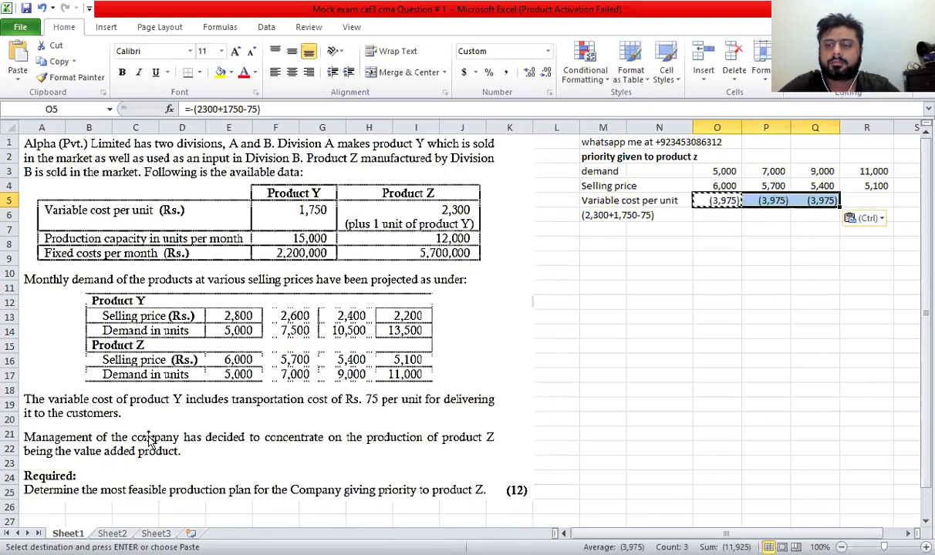
{"action": "key", "text": "shift+Left"}
{"action": "key", "text": "ctrl"}
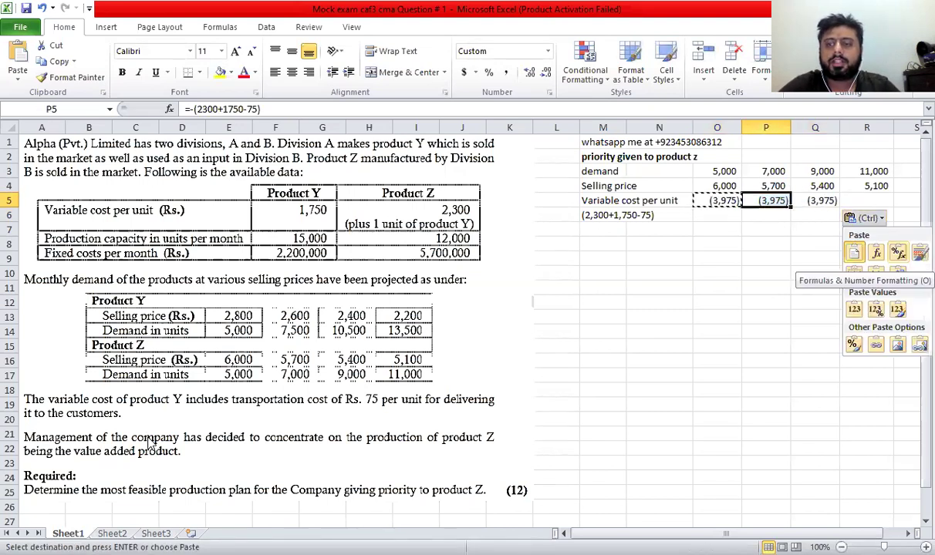
{"action": "key", "text": "Escape"}
{"action": "key", "text": "Right"}
{"action": "key", "text": "Right"}
{"action": "key", "text": "ctrl+v"}
{"action": "key", "text": "Escape"}
Enter the row label "Contribution per unit" in cell M7 below the cost breakdown
{"action": "key", "text": "Down"}
{"action": "key", "text": "Left"}
{"action": "key", "text": "Left"}
{"action": "key", "text": "Left"}
{"action": "key", "text": "Down"}
{"action": "key", "text": "Left"}
{"action": "key", "text": "Left"}
{"action": "type", "text": "Contr"}
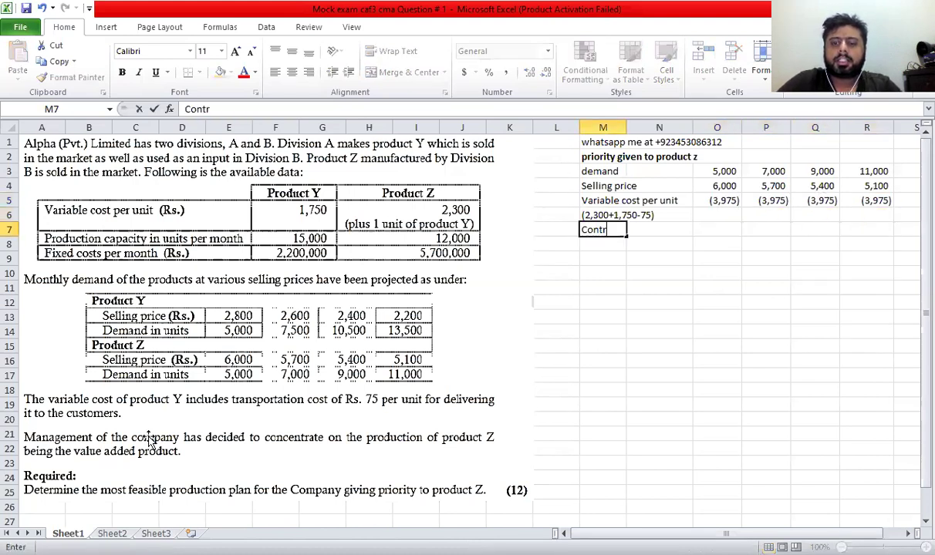
{"action": "type", "text": "ibution per unit"}
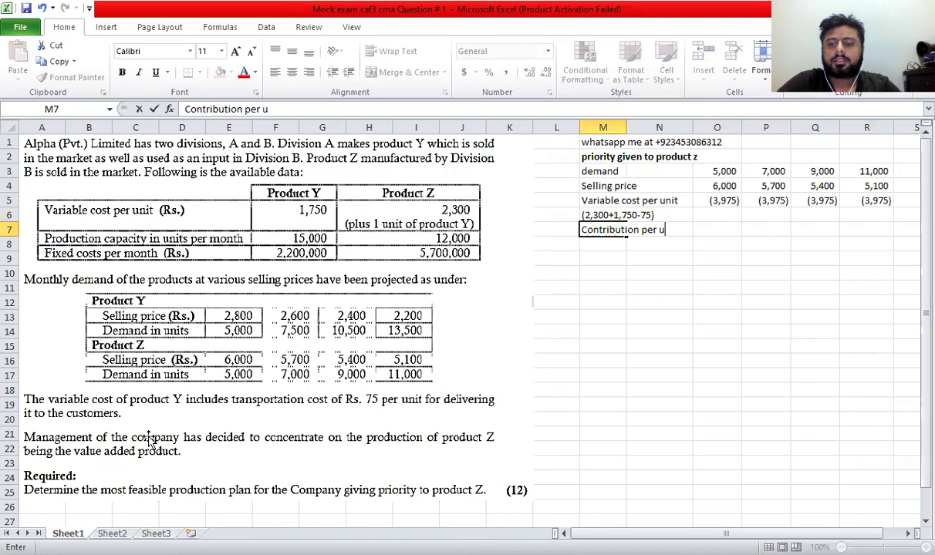
Calculate the contribution per unit in O7 with =SUM(O4:O5) and copy the formula across to R7
{"action": "key", "text": "Right"}
{"action": "key", "text": "Right"}
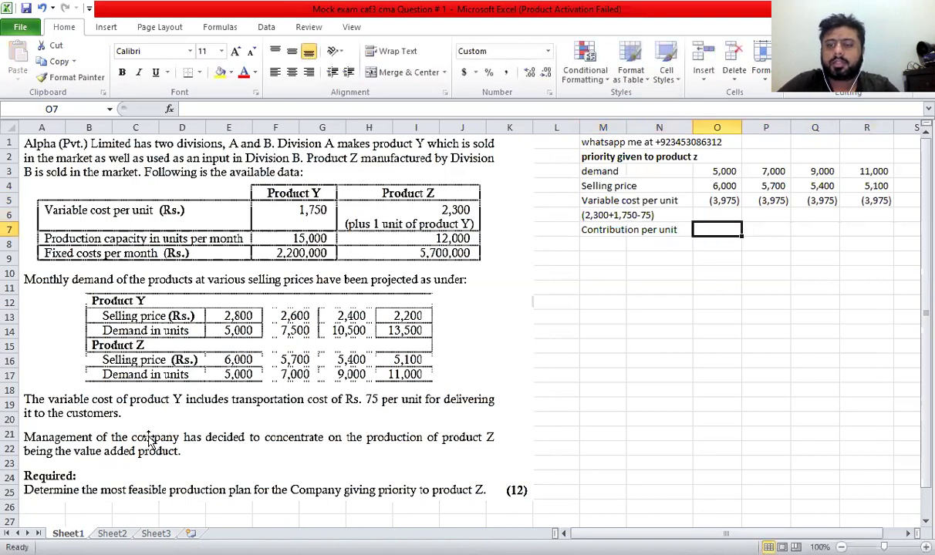
{"action": "type", "text": "=SUM(O4:O5)"}
{"action": "key", "text": "ctrl+Return"}
{"action": "key", "text": "ctrl+c"}
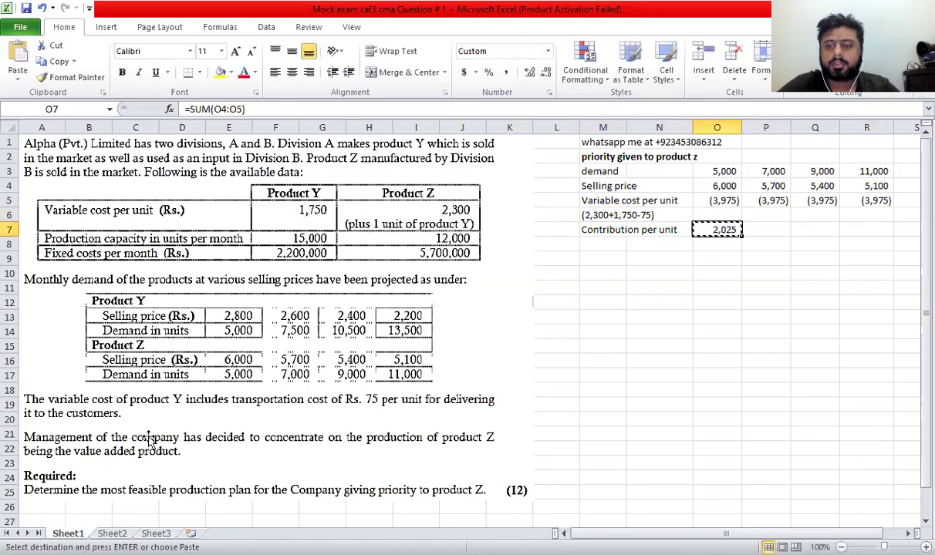
{"action": "key", "text": "shift+Right"}
{"action": "key", "text": "shift+Right"}
{"action": "key", "text": "shift+Right"}
{"action": "key", "text": "ctrl+v"}
{"action": "key", "text": "Escape"}
Enter the row label "Total contribution" in cell M8
{"action": "key", "text": "Down"}
{"action": "key", "text": "Left"}
{"action": "key", "text": "Left"}
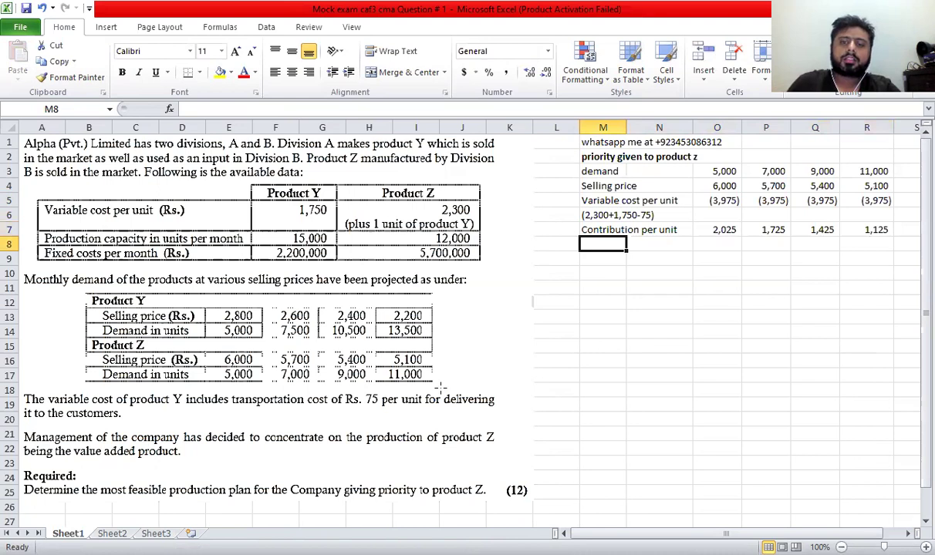
{"action": "type", "text": "T"}
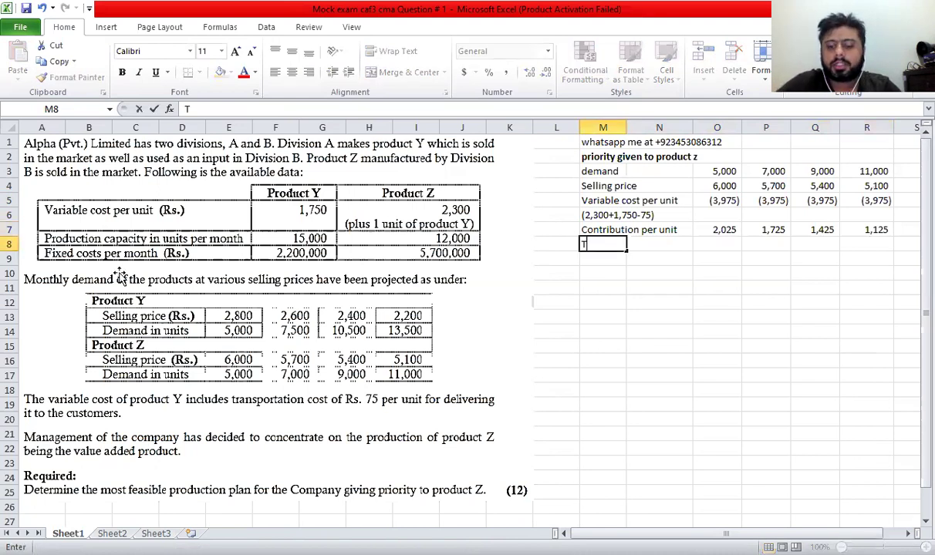
{"action": "type", "text": "otal contribution"}
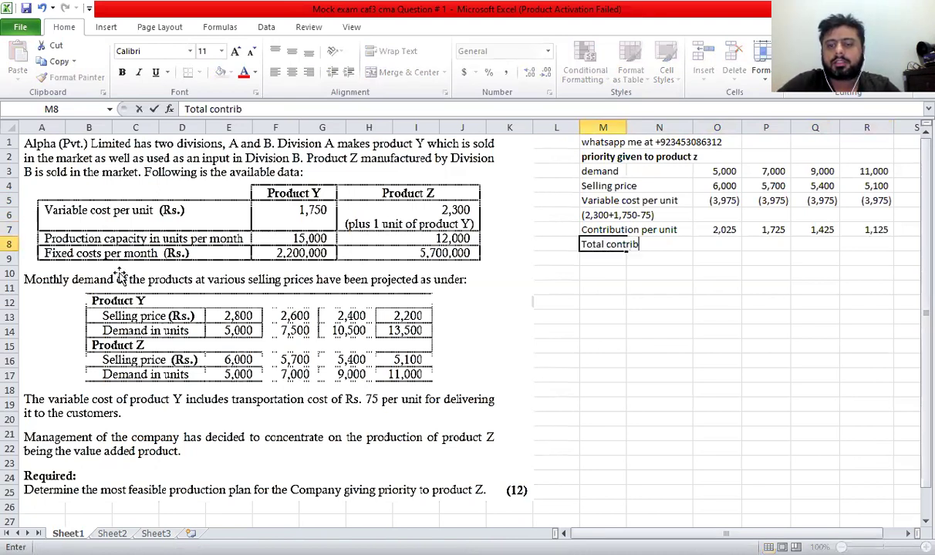
{"action": "key", "text": "Return"}
Calculate the total contribution in O8 by multiplying contribution per unit by demand, =O7*O3
{"action": "key", "text": "Right"}
{"action": "key", "text": "Right"}
{"action": "key", "text": "Up"}
{"action": "type", "text": "="}
{"action": "key", "text": "Up"}
{"action": "type", "text": "*"}
{"action": "key", "text": "Up"}
{"action": "key", "text": "Up"}
{"action": "key", "text": "Up"}
{"action": "key", "text": "Up"}
{"action": "key", "text": "Up"}
{"action": "key", "text": "Return"}
{"action": "key", "text": "Up"}
Copy the total contribution formula from O8 across to P8, Q8 and R8
{"action": "key", "text": "ctrl+c"}
{"action": "key", "text": "Right"}
{"action": "key", "text": "ctrl+v"}
{"action": "key", "text": "Right"}
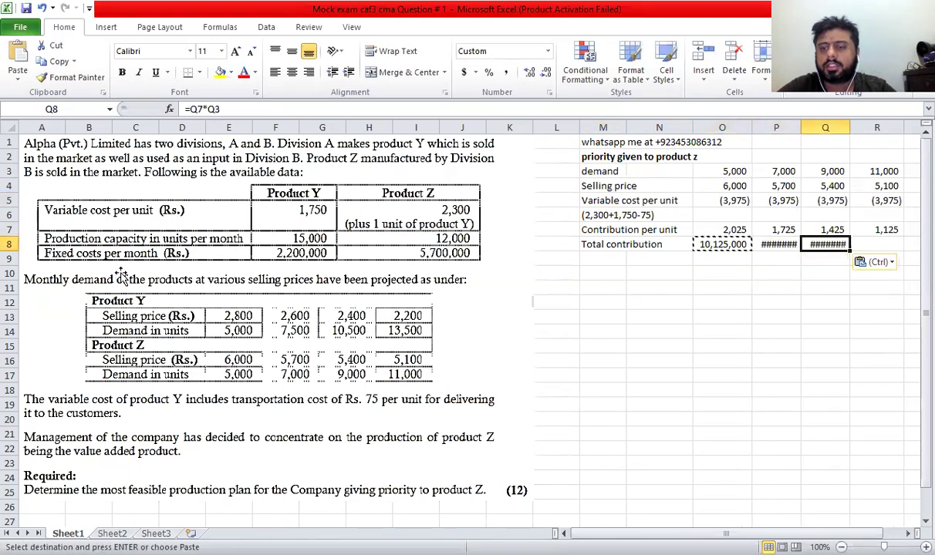
{"action": "key", "text": "ctrl+v"}
{"action": "key", "text": "Right"}
{"action": "key", "text": "ctrl+v"}
{"action": "key", "text": "Escape"}
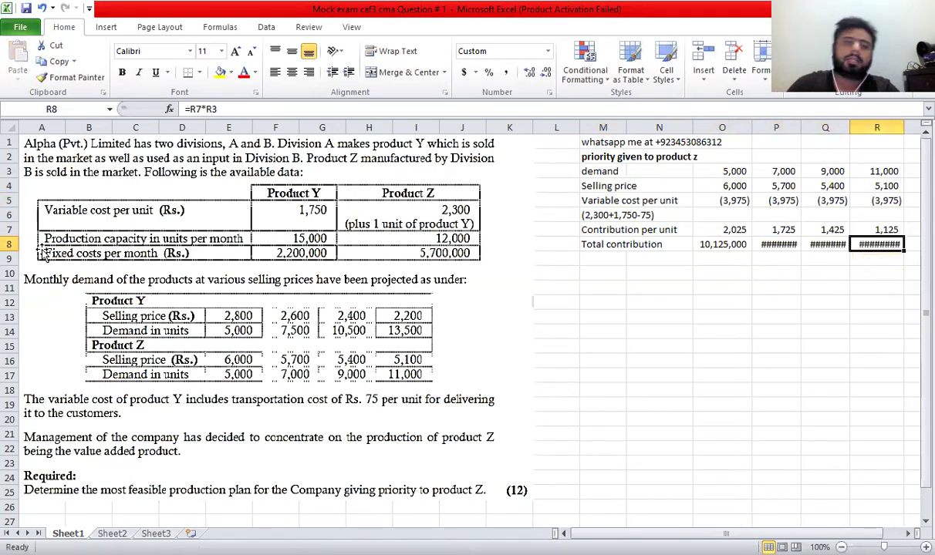
{"action": "left_click", "coordinate": [7, 121]}
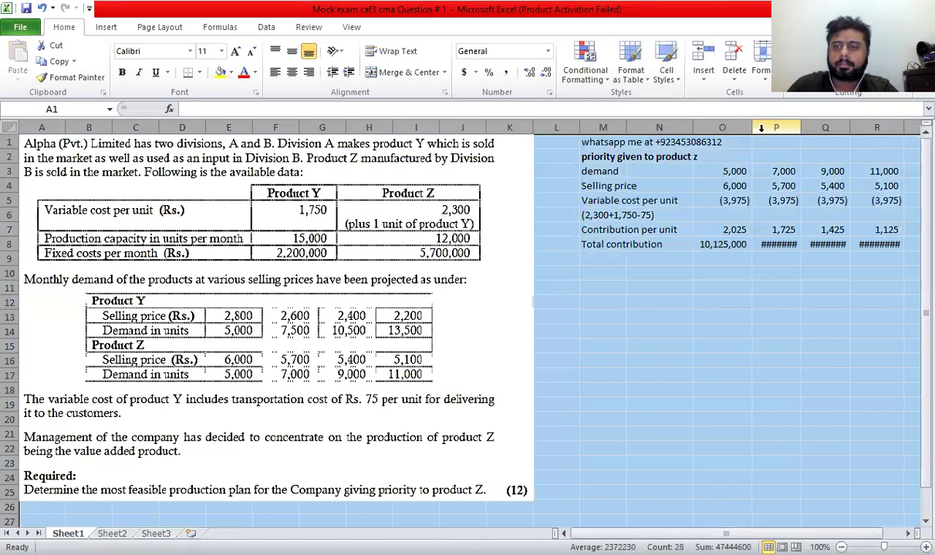
{"action": "double_click", "coordinate": [693, 127]}
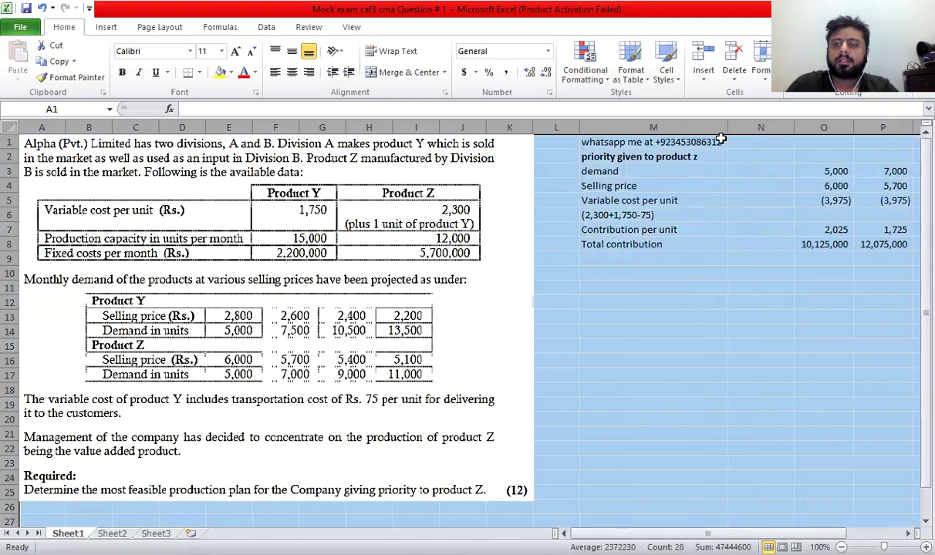
{"action": "key", "text": "ctrl+z"}
{"action": "left_click_drag", "start_coordinate": [701, 119], "coordinate": [821, 124]}
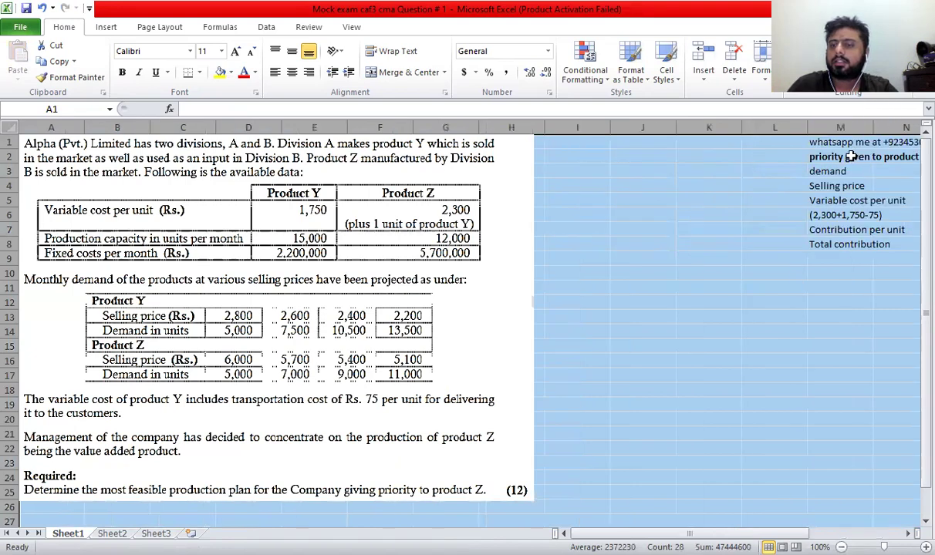
{"action": "key", "text": "ctrl+z"}
Widen column P to fit its total contribution, and shrink the question picture proportionally
{"action": "left_click_drag", "start_coordinate": [800, 128], "coordinate": [817, 128]}
{"action": "left_click", "coordinate": [422, 270]}
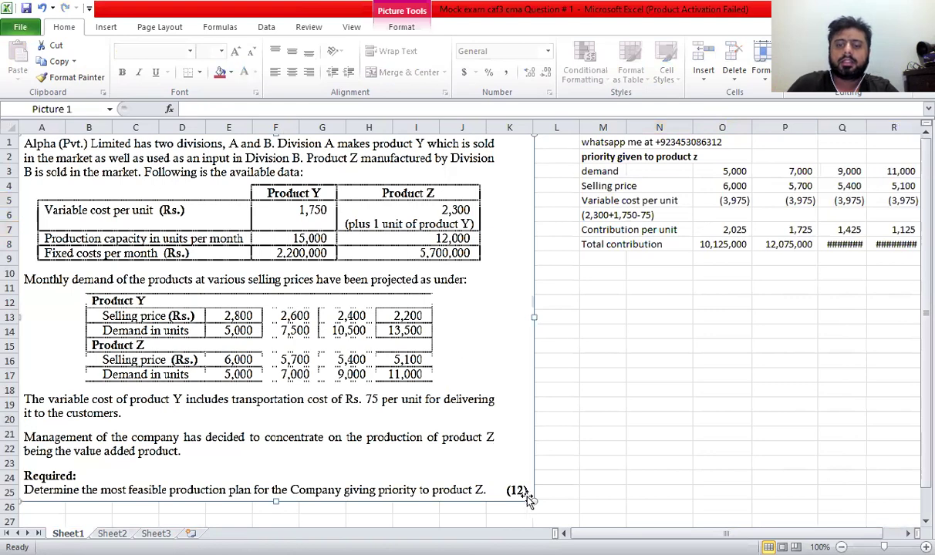
{"action": "left_click_drag", "start_coordinate": [534, 501], "coordinate": [473, 463]}
Delete the two empty columns between the question picture and the calculations, and widen columns O and P to fit their total contributions
{"action": "left_click", "coordinate": [515, 261]}
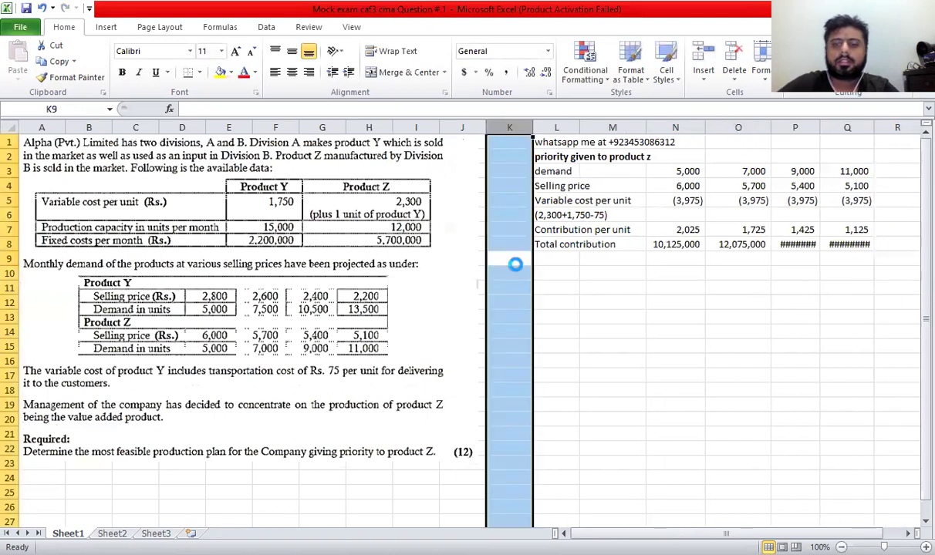
{"action": "key", "text": "ctrl+minus"}
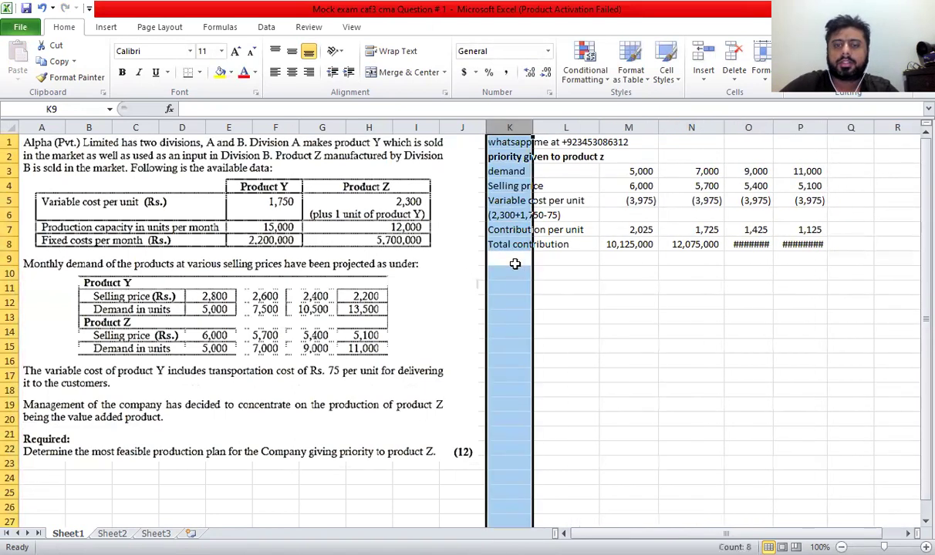
{"action": "key", "text": "Right"}
{"action": "key", "text": "Right"}
{"action": "left_click_drag", "start_coordinate": [774, 126], "coordinate": [853, 127]}
{"action": "left_click", "coordinate": [792, 247]}
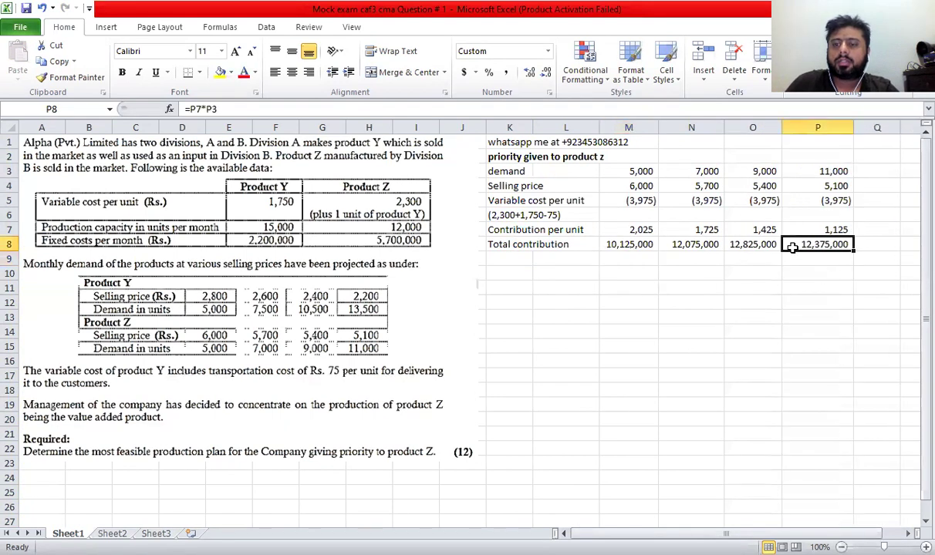
Make the Total contribution row bold from K8 through P8
{"action": "left_click", "coordinate": [522, 245]}
{"action": "key", "text": "shift+Right"}
{"action": "key", "text": "shift+Right"}
{"action": "key", "text": "shift+Right"}
{"action": "key", "text": "shift+Right"}
{"action": "key", "text": "shift+Right"}
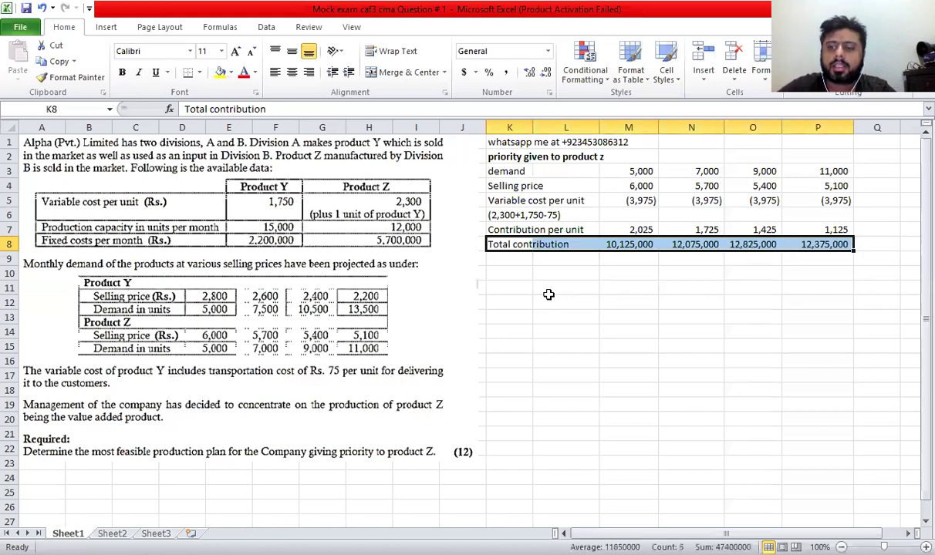
{"action": "key", "text": "ctrl+b"}
{"action": "key", "text": "Down"}
{"action": "key", "text": "Down"}
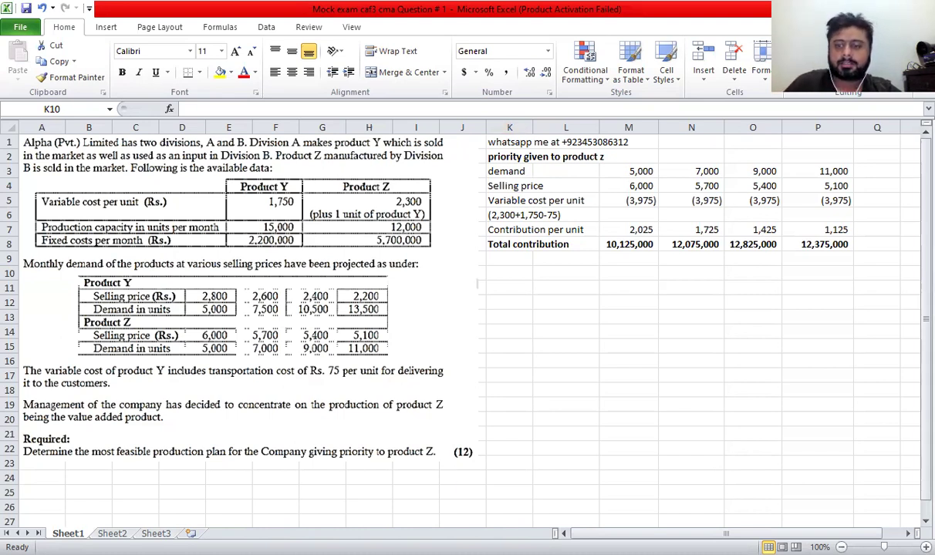
Enter the row label "production capacity - y" in K10, below the total contribution row
{"action": "left_click", "coordinate": [512, 268]}
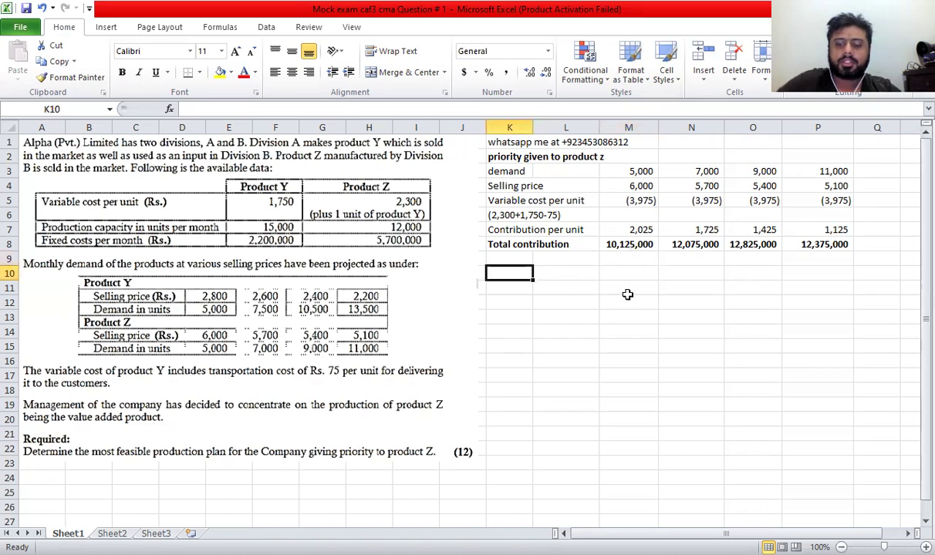
{"action": "type", "text": "proud"}
{"action": "key", "text": "BackSpace"}
{"action": "key", "text": "BackSpace"}
{"action": "type", "text": "duction capacity - y"}
{"action": "key", "text": "Return"}
Enter 15000 in M10 as the production capacity of product Y
{"action": "key", "text": "Up"}
{"action": "key", "text": "Right"}
{"action": "key", "text": "Right"}
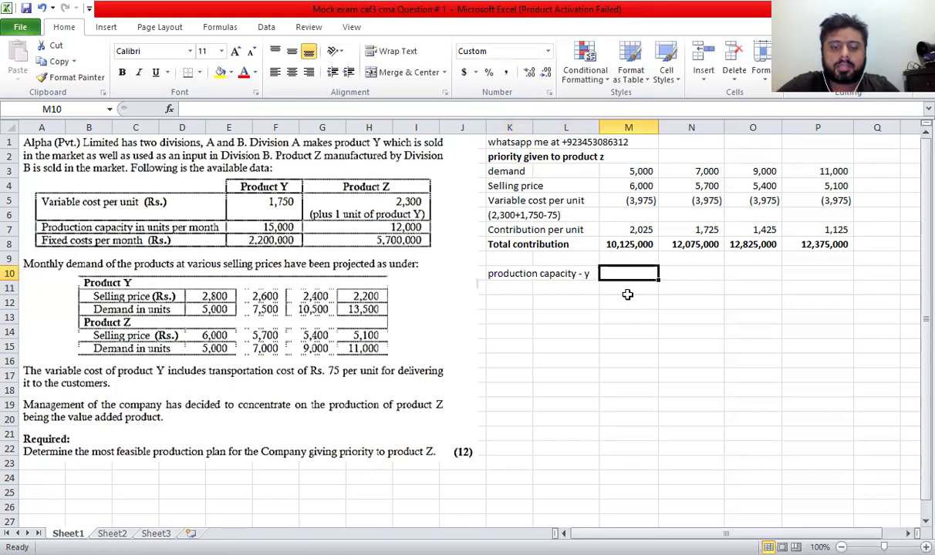
{"action": "type", "text": "15000"}
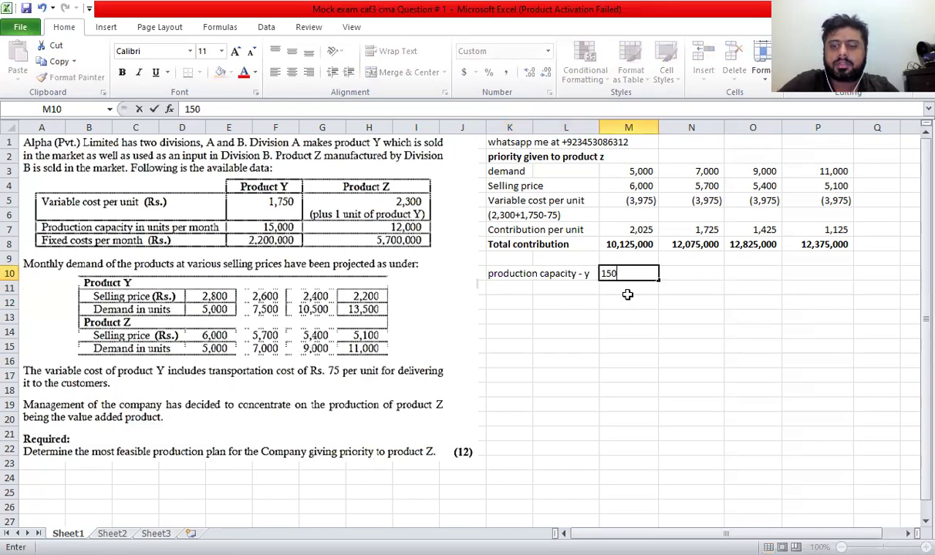
{"action": "key", "text": "Return"}
{"action": "key", "text": "Up"}
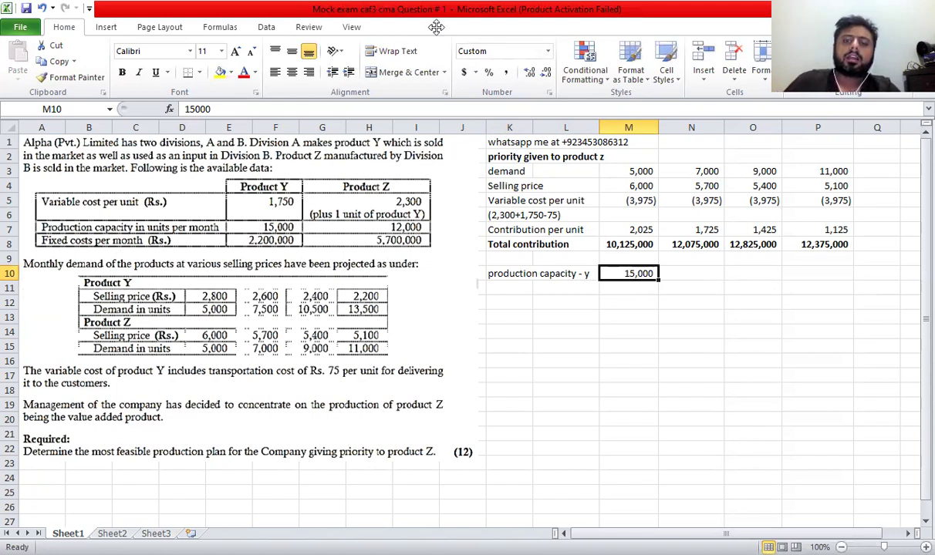
Enter the row label "outside company" in K11, under the production capacity label
{"action": "left_click", "coordinate": [628, 175]}
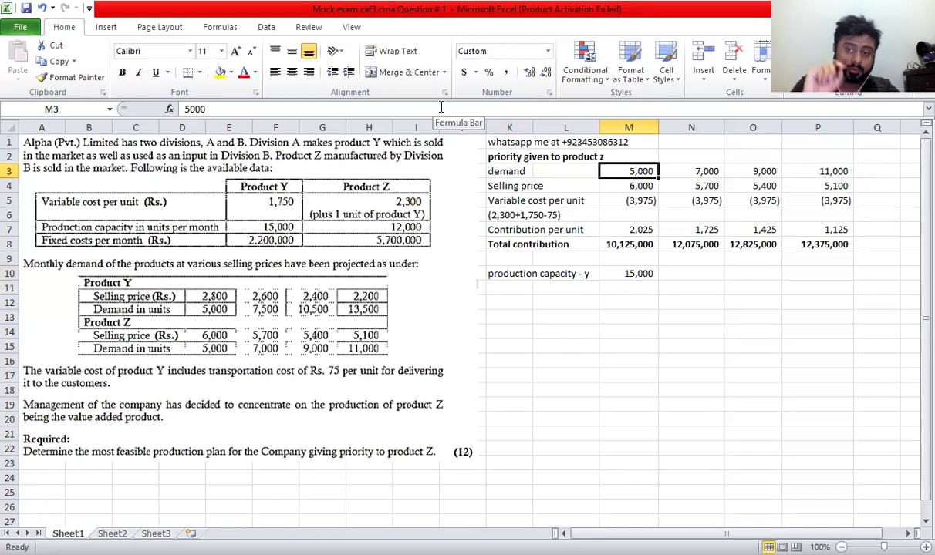
{"action": "left_click", "coordinate": [501, 287]}
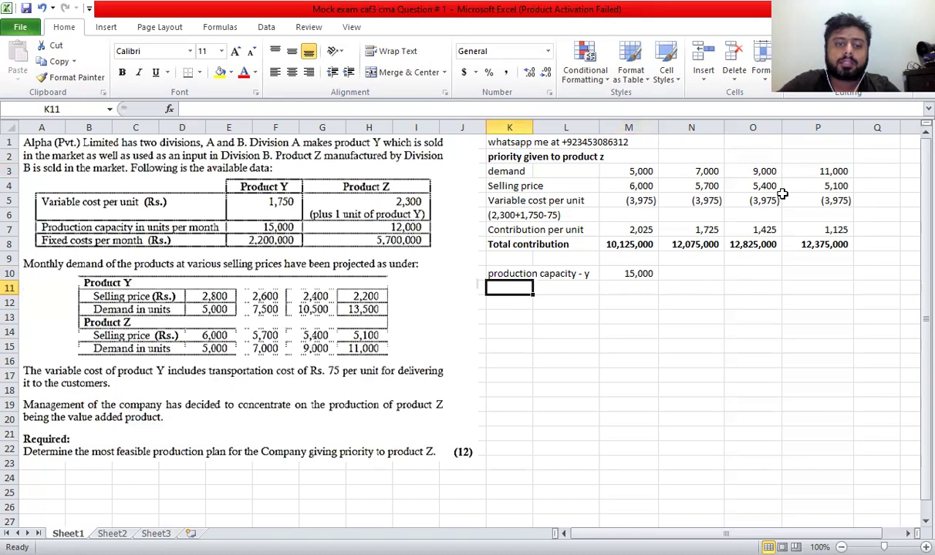
{"action": "type", "text": "outside"}
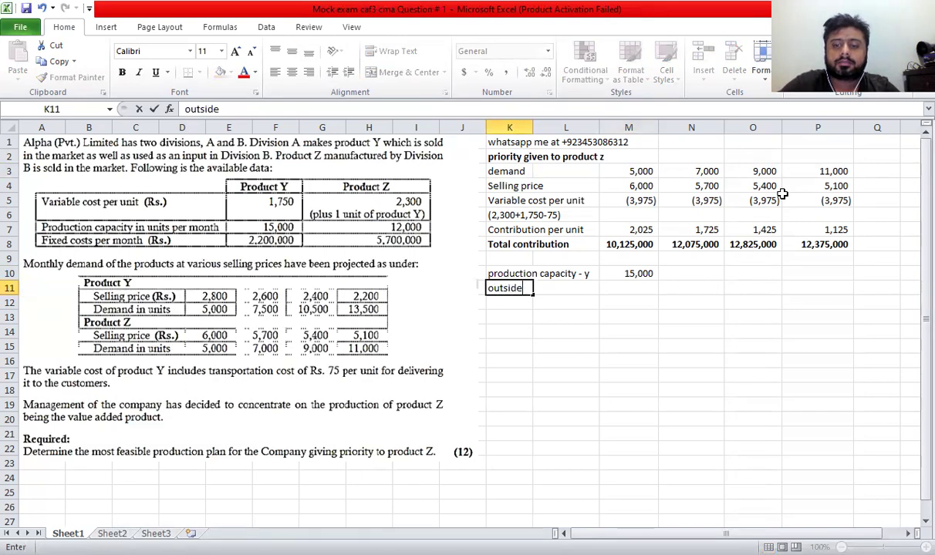
{"action": "type", "text": " company"}
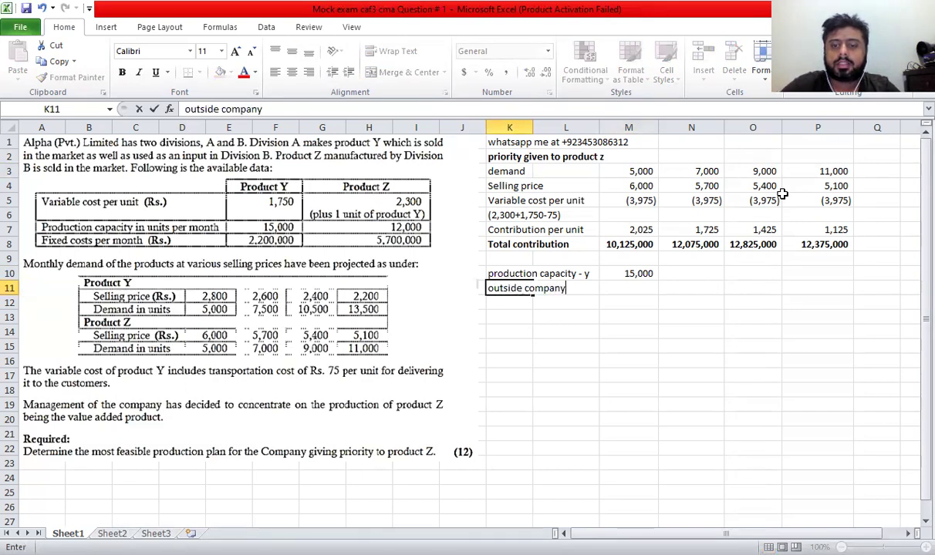
Calculate the units for outside sale in M11 as capacity less product Z demand, using =M10-M3
{"action": "key", "text": "Tab"}
{"action": "key", "text": "Tab"}
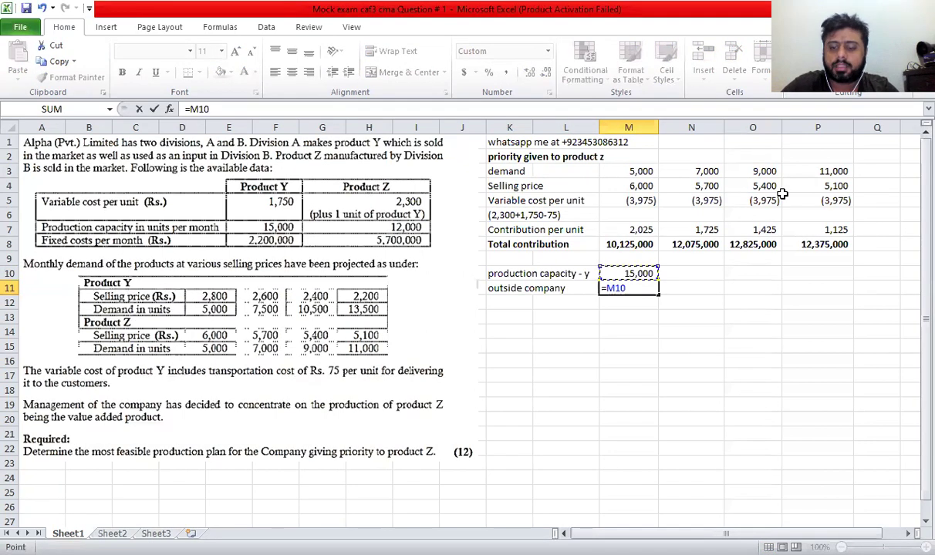
{"action": "type", "text": "-"}
{"action": "key", "text": "Up"}
{"action": "key", "text": "Up"}
{"action": "key", "text": "Up"}
{"action": "key", "text": "Up"}
{"action": "key", "text": "Up"}
{"action": "key", "text": "Up"}
{"action": "key", "text": "Up"}
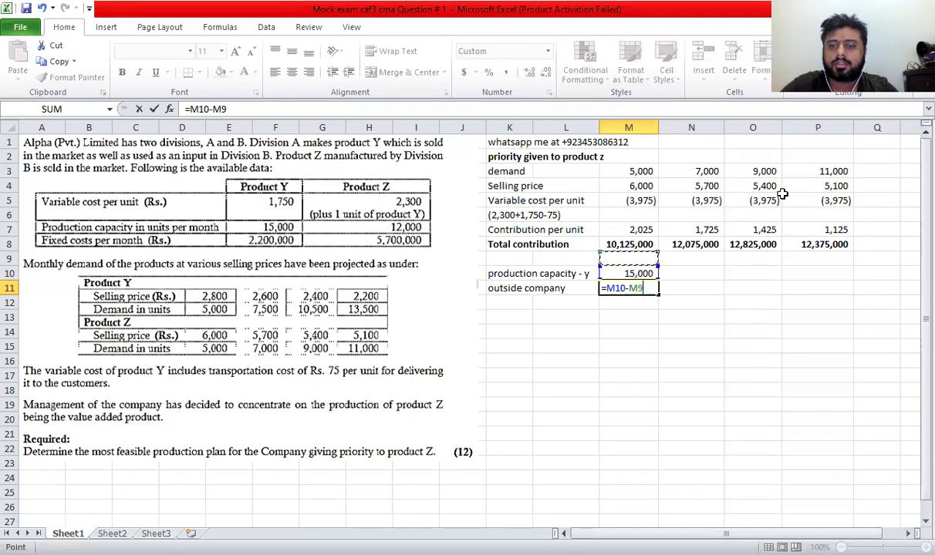
{"action": "key", "text": "Up"}
{"action": "key", "text": "ctrl+Return"}
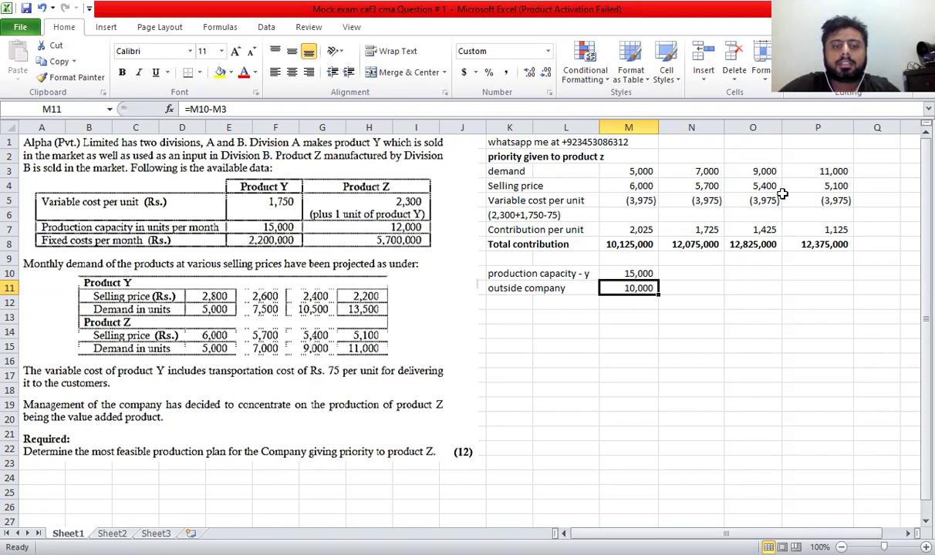
Copy the production capacity from M10 across to N10, O10 and P10, and check the outside company formula in M11
{"action": "key", "text": "Up"}
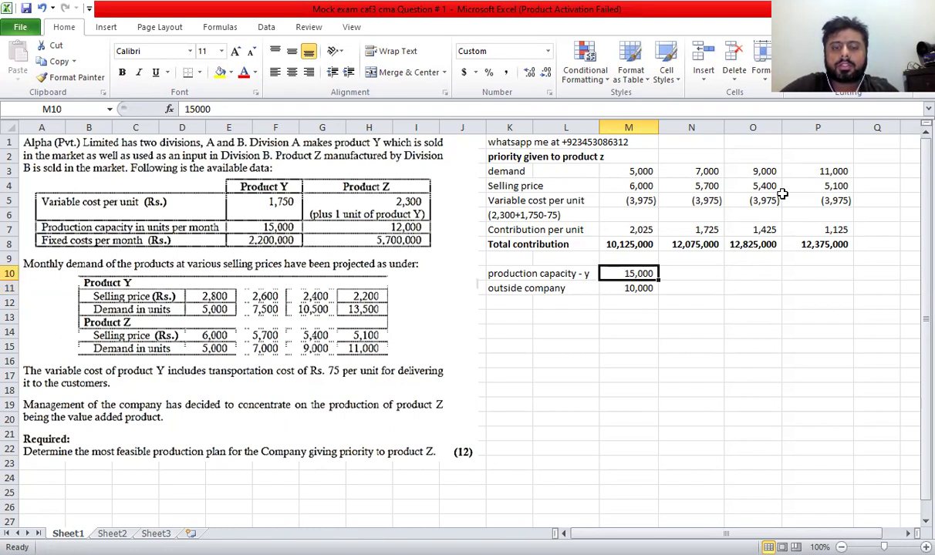
{"action": "key", "text": "ctrl+c"}
{"action": "key", "text": "shift+Right"}
{"action": "key", "text": "shift+Right"}
{"action": "key", "text": "shift+Right"}
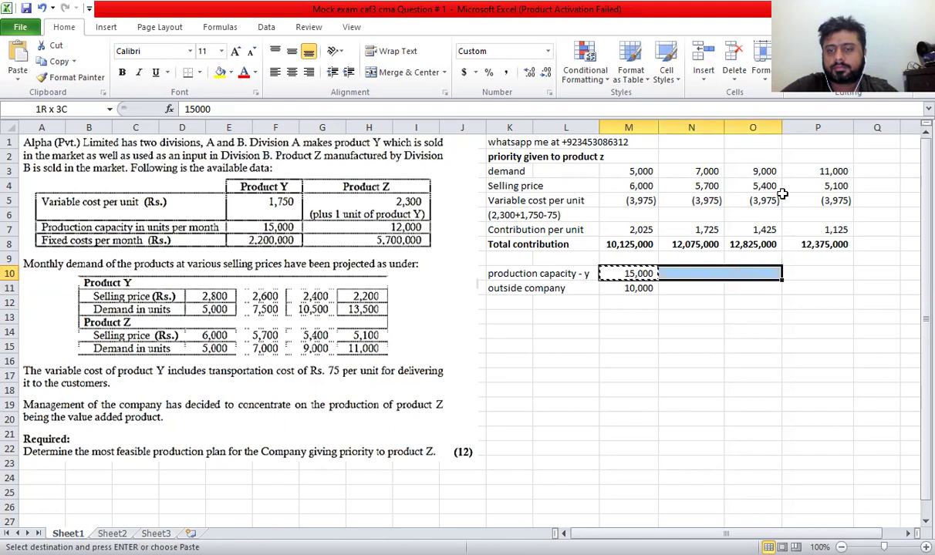
{"action": "key", "text": "ctrl+v"}
{"action": "key", "text": "Down"}
{"action": "key", "text": "F2"}
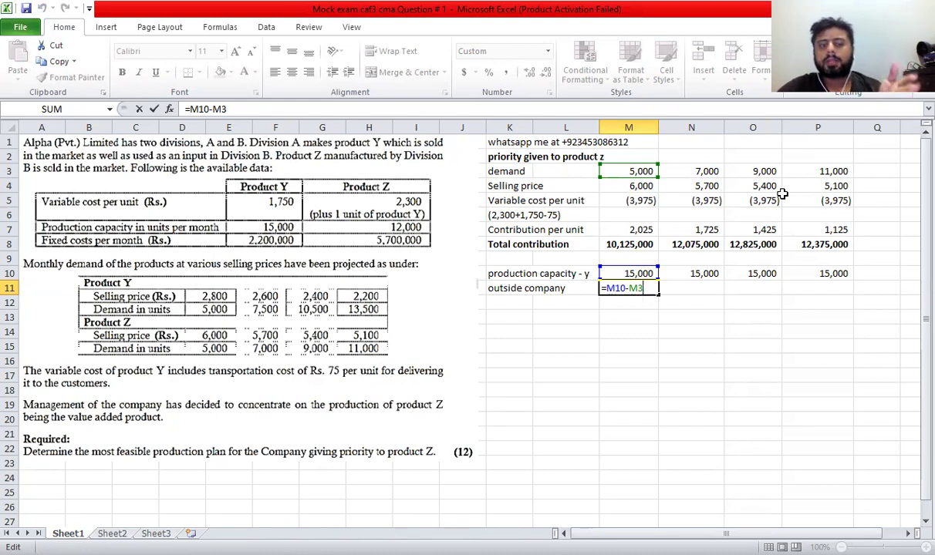
{"action": "key", "text": "ctrl+Return"}
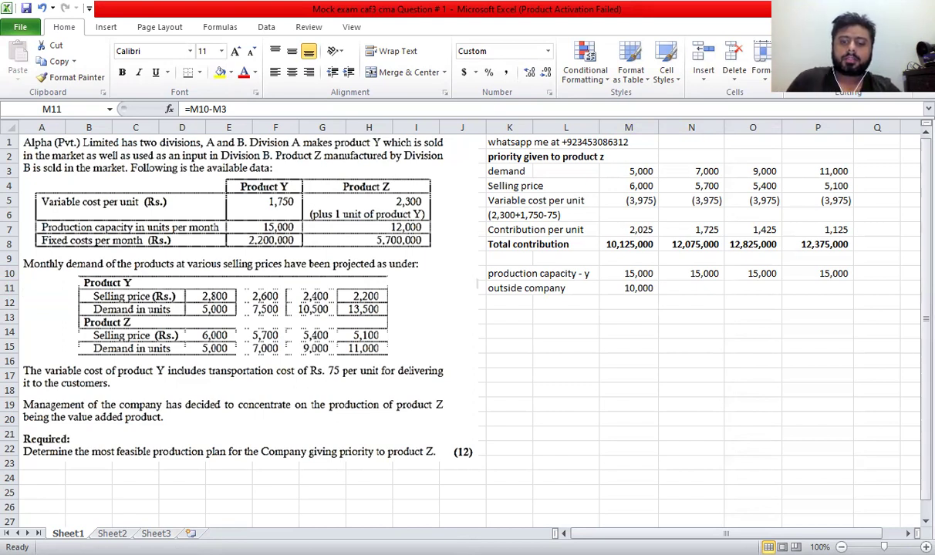
Add the row labels "Selling price" in K12 and "Variable cost per unit" in K13
{"action": "left_click", "coordinate": [513, 302]}
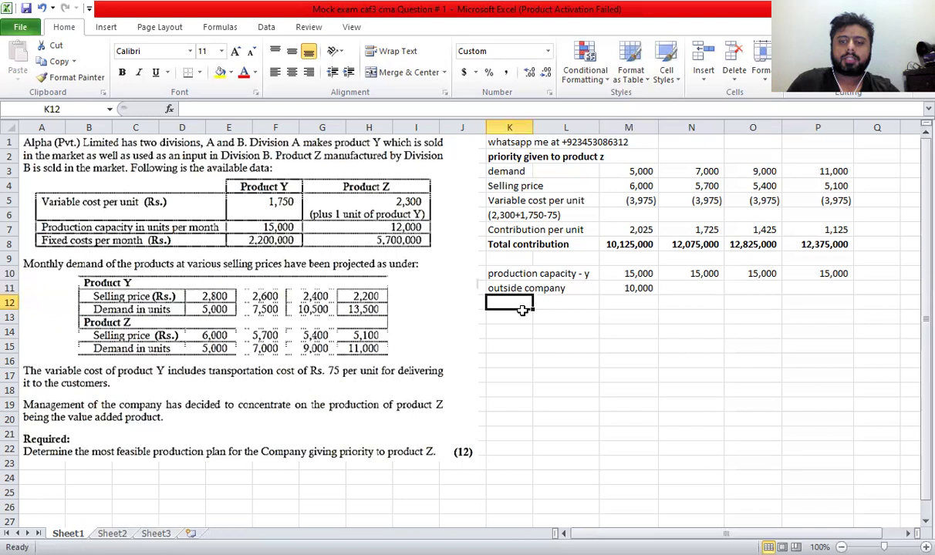
{"action": "type", "text": "Selling price"}
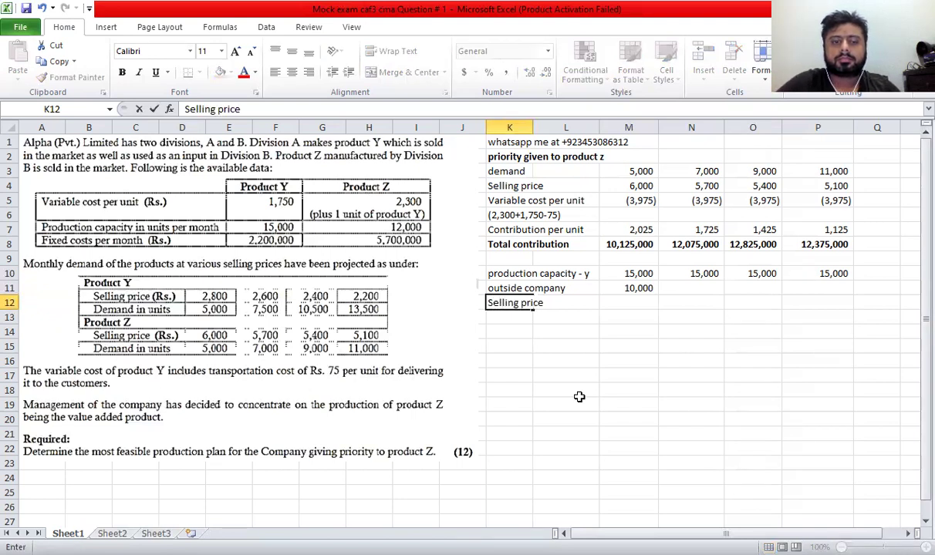
{"action": "key", "text": "Return"}
{"action": "type", "text": "Variab"}
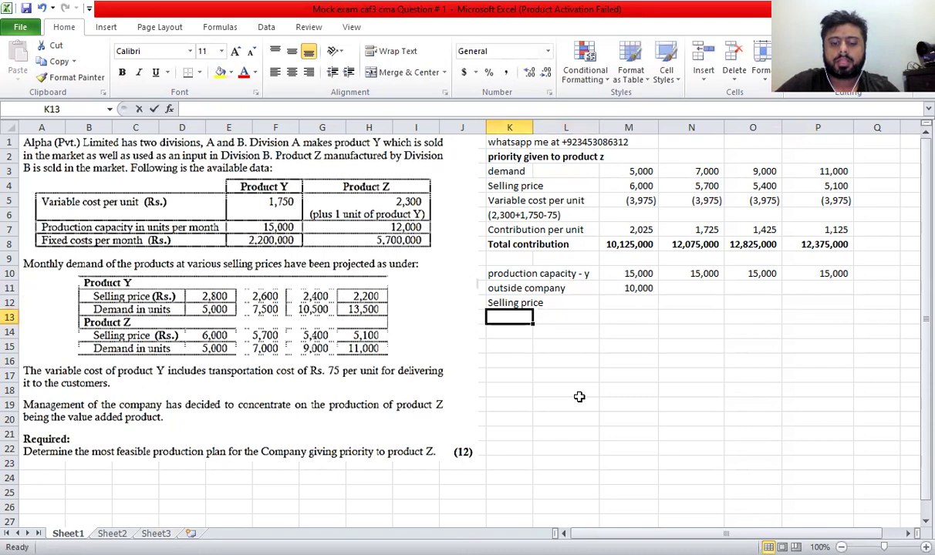
{"action": "type", "text": "le cost"}
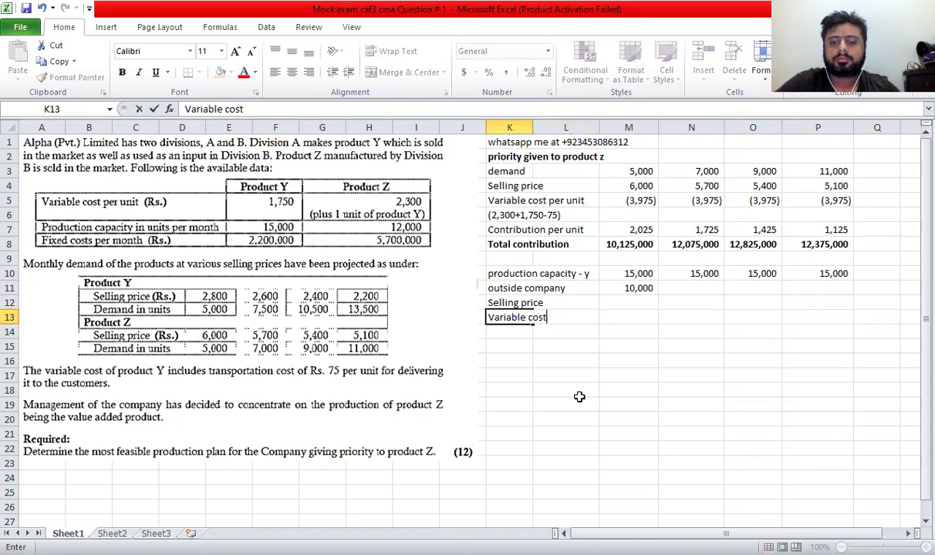
{"action": "type", "text": " per unit"}
{"action": "key", "text": "Return"}
Enter 1750 in M13 as the variable cost per unit of product Y
{"action": "key", "text": "Right"}
{"action": "key", "text": "Right"}
{"action": "key", "text": "Up"}
{"action": "type", "text": "1750"}
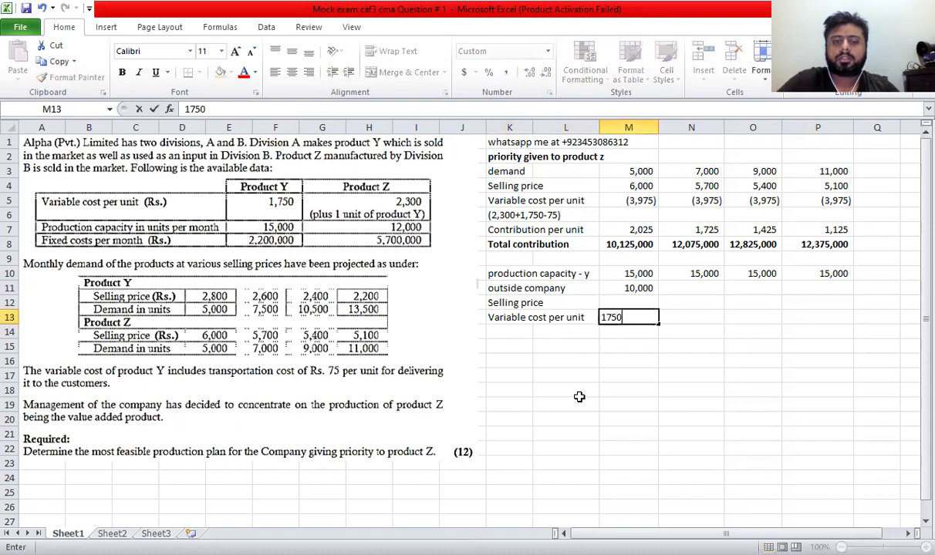
{"action": "key", "text": "Return"}
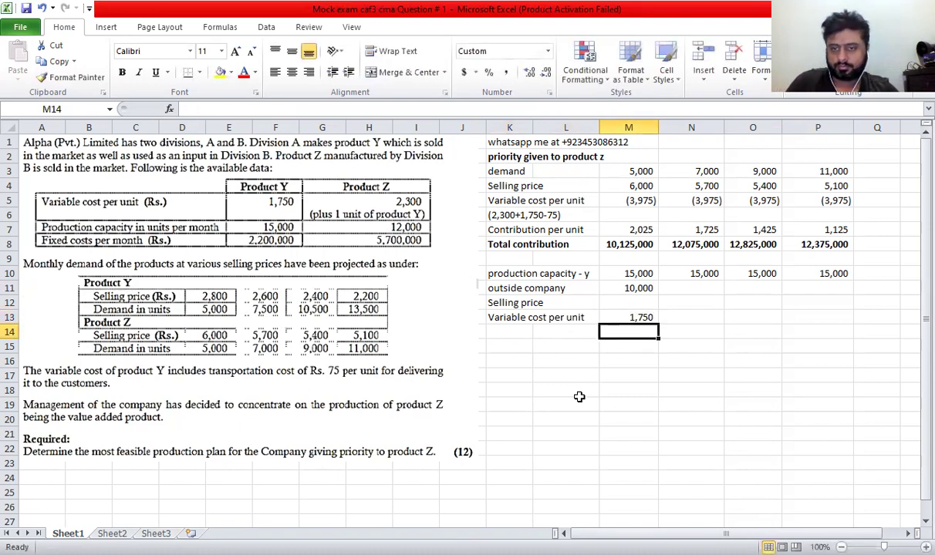
Copy the variable cost per unit from M13 across to N13, O13 and P13
{"action": "left_click", "coordinate": [642, 317]}
{"action": "key", "text": "ctrl+c"}
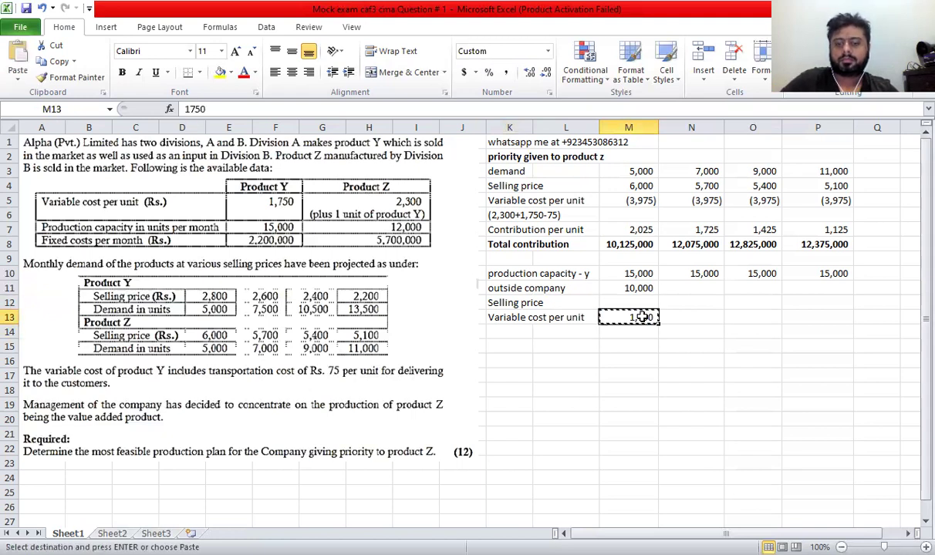
{"action": "key", "text": "shift+Right"}
{"action": "key", "text": "shift+Right"}
{"action": "key", "text": "shift+Right"}
{"action": "key", "text": "ctrl+v"}
{"action": "left_click", "coordinate": [642, 317]}
{"action": "key", "text": "Escape"}
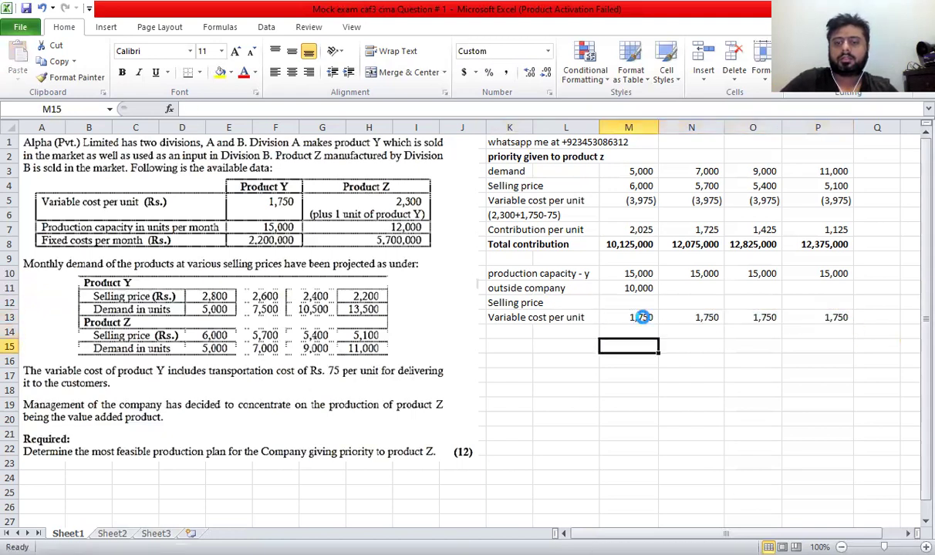
Enter 2400 in M12 as the selling price of product Y
{"action": "key", "text": "Up"}
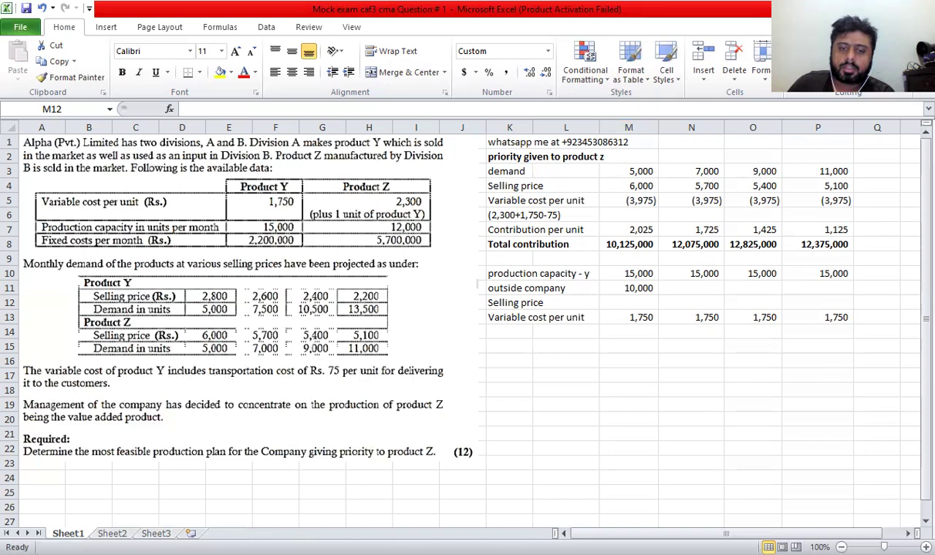
{"action": "left_click", "coordinate": [617, 303]}
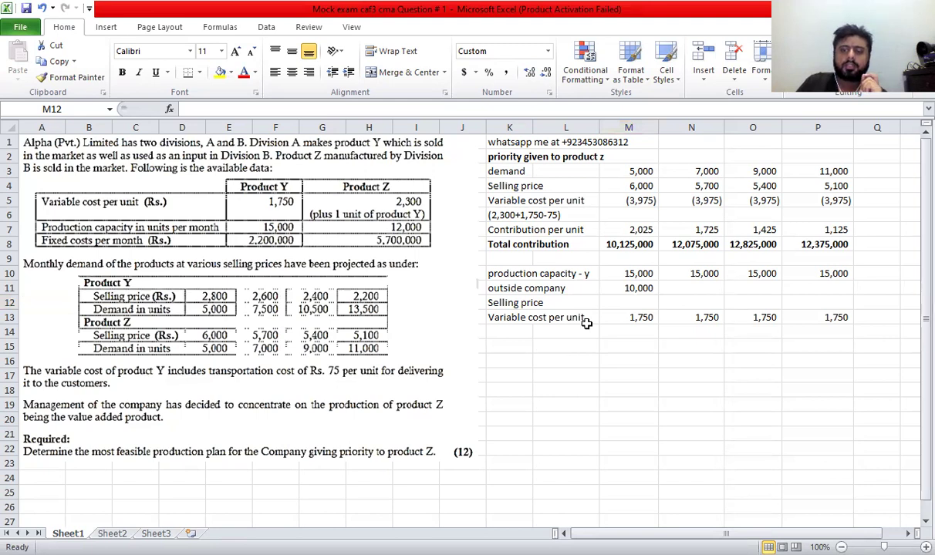
{"action": "type", "text": "2400"}
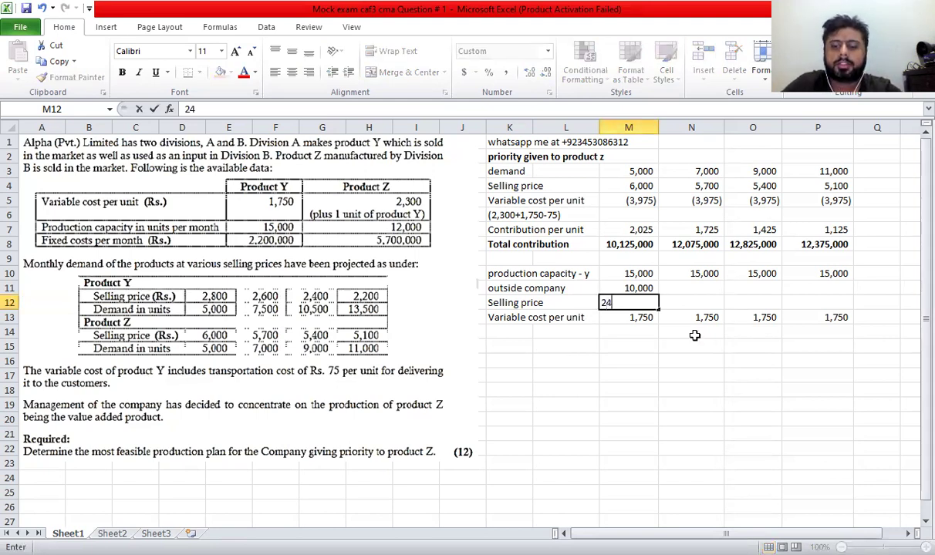
{"action": "key", "text": "Return"}
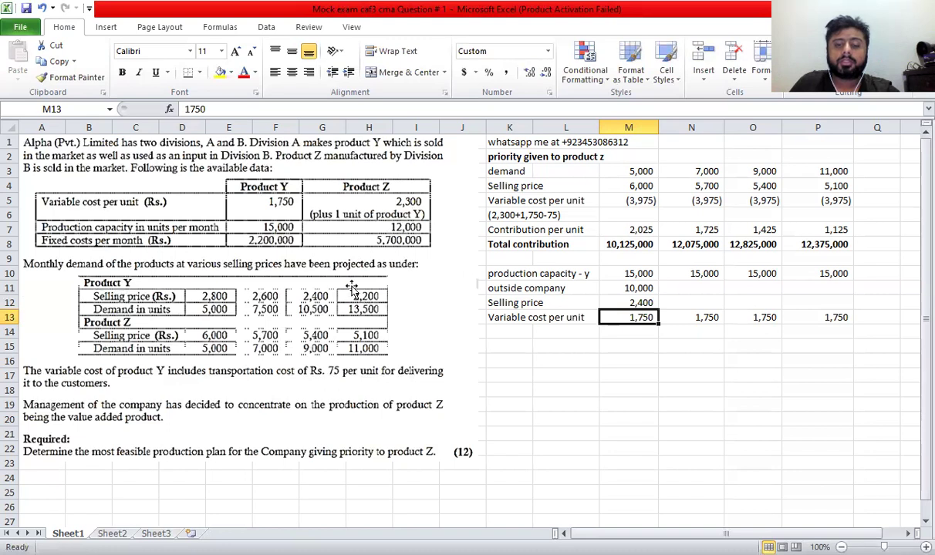
Label K14 "contribution" and calculate it in M14 as selling price less variable cost, using =M12-M13
{"action": "left_click", "coordinate": [503, 330]}
{"action": "type", "text": "c"}
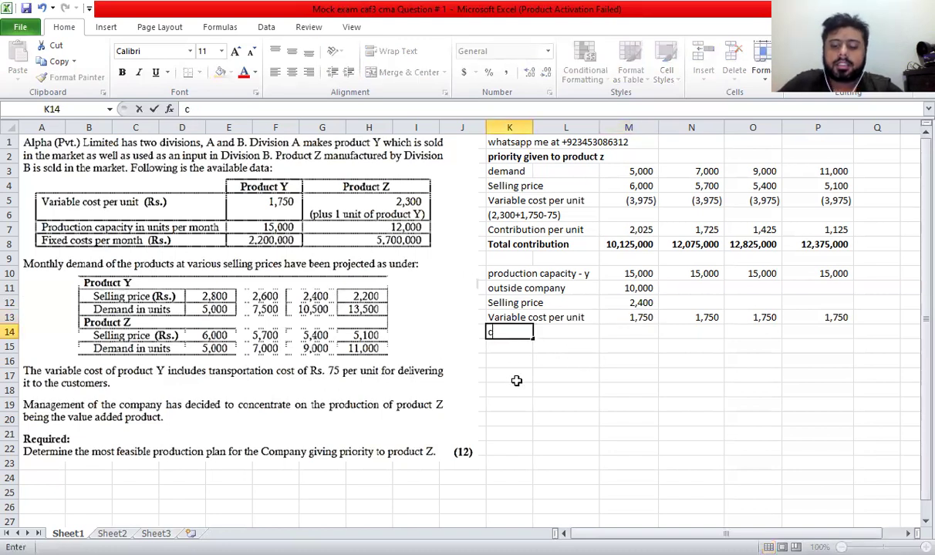
{"action": "type", "text": "ontribution"}
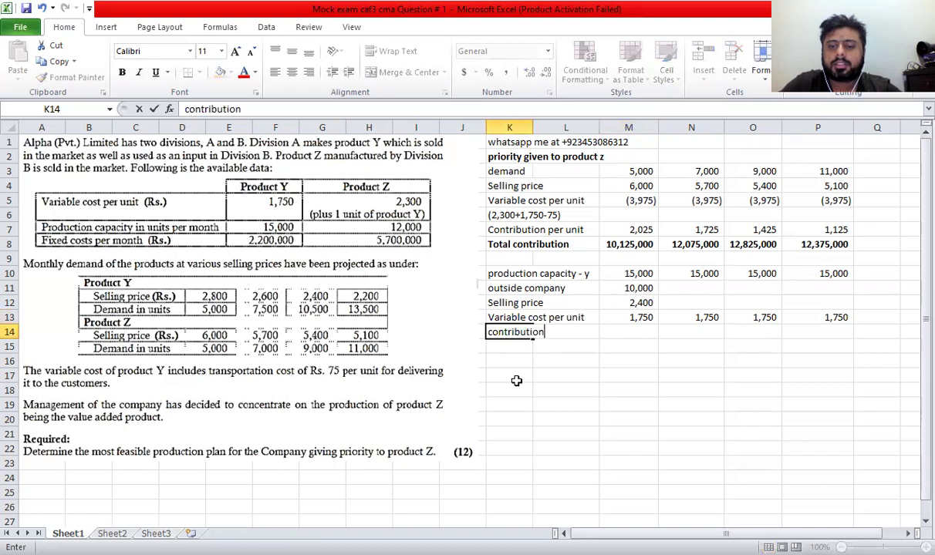
{"action": "key", "text": "Tab"}
{"action": "key", "text": "Tab"}
{"action": "type", "text": "="}
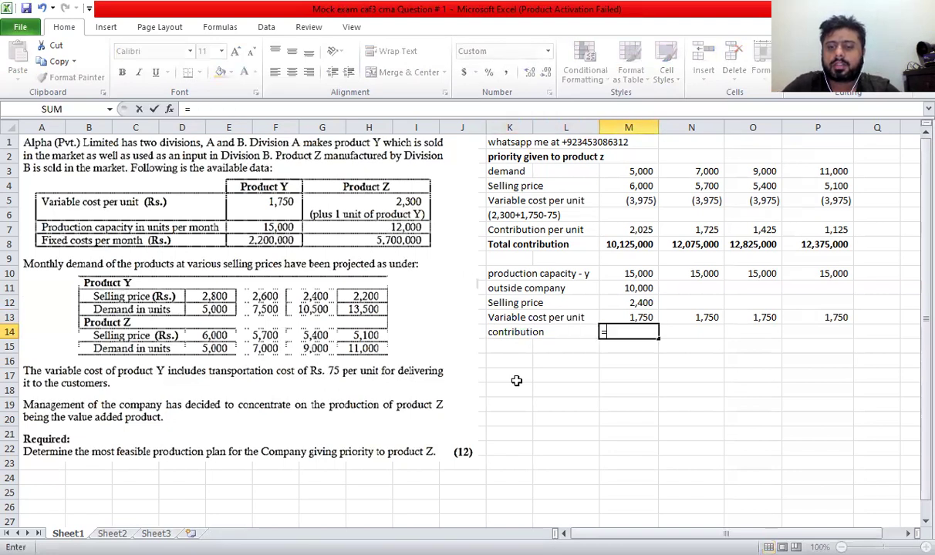
{"action": "key", "text": "Up"}
{"action": "key", "text": "Up"}
{"action": "type", "text": "-"}
{"action": "key", "text": "Up"}
{"action": "key", "text": "Return"}
{"action": "key", "text": "Up"}
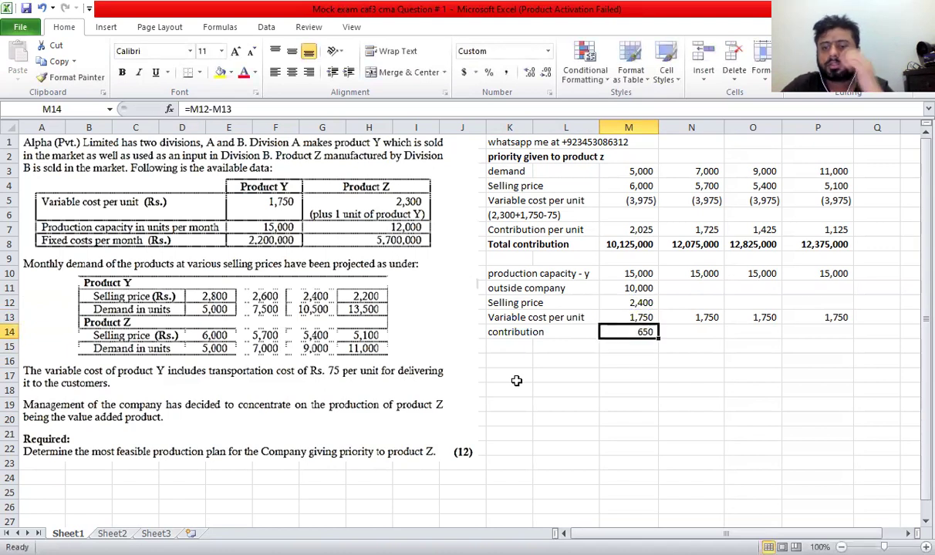
Enter the row label "total contribution" in K15, under the contribution label
{"action": "key", "text": "Down"}
{"action": "key", "text": "Left"}
{"action": "key", "text": "Left"}
{"action": "type", "text": "total contrib"}
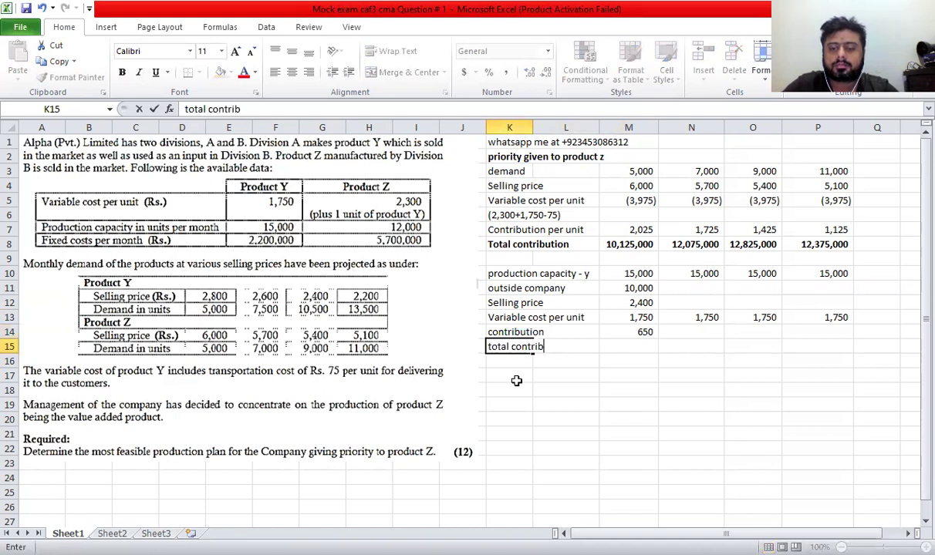
{"action": "type", "text": "ution"}
{"action": "key", "text": "Return"}
Calculate product Y's total contribution in M15 as contribution times outside company units, using =M14*M11
{"action": "key", "text": "Right"}
{"action": "key", "text": "Right"}
{"action": "key", "text": "Up"}
{"action": "type", "text": "="}
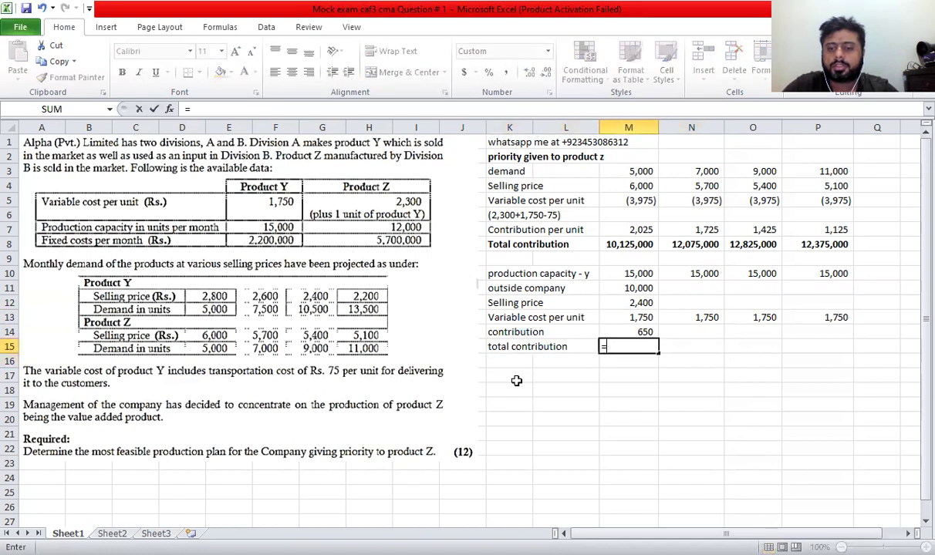
{"action": "key", "text": "Up"}
{"action": "type", "text": "*"}
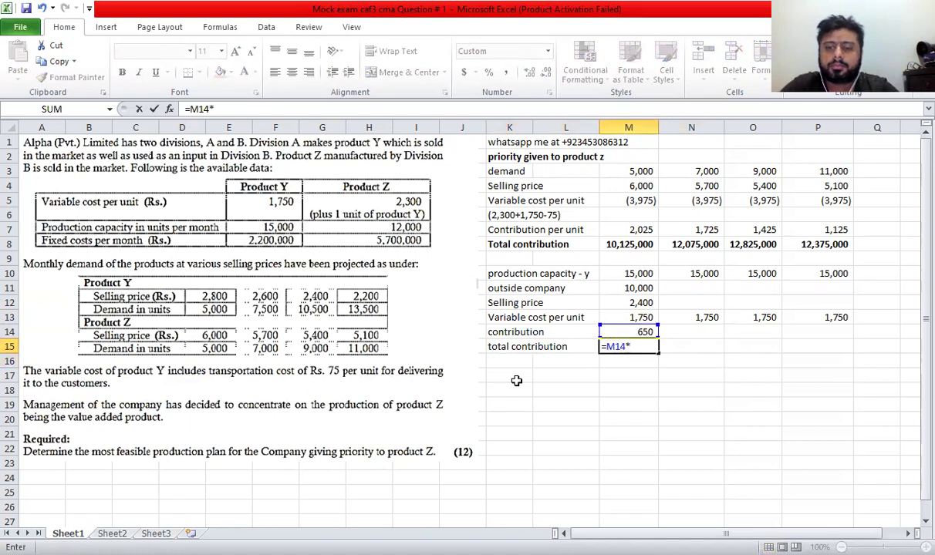
{"action": "key", "text": "Up"}
{"action": "key", "text": "Up"}
{"action": "key", "text": "Up"}
{"action": "key", "text": "Up"}
{"action": "key", "text": "Up"}
{"action": "key", "text": "Down"}
{"action": "key", "text": "Return"}
{"action": "key", "text": "Up"}
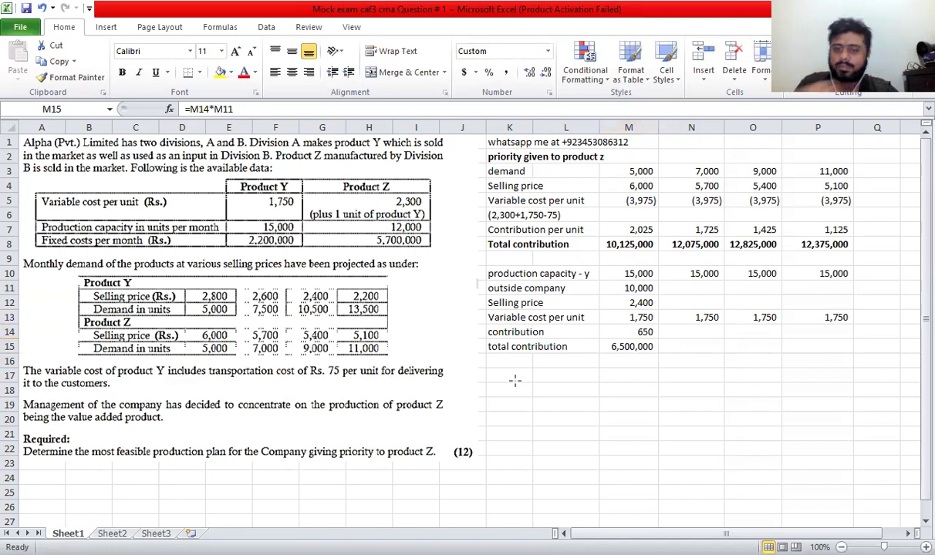
Start a working table for product Y with the heading "demand" in C25 and the values 5000, 7500, 10500 and 13500 in C26:C29
{"action": "scroll", "coordinate": [530, 423], "scroll_direction": "down", "scroll_amount": 3}
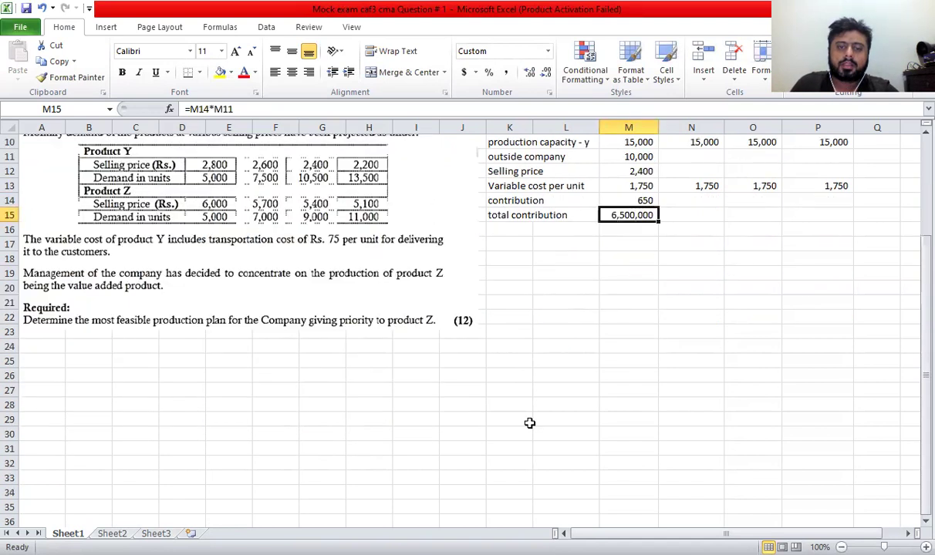
{"action": "left_click", "coordinate": [128, 361]}
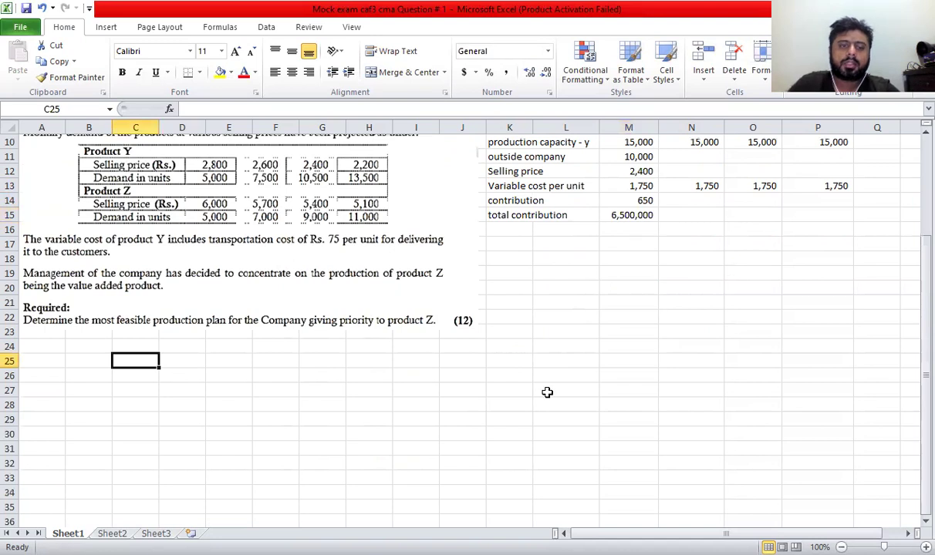
{"action": "type", "text": "demand"}
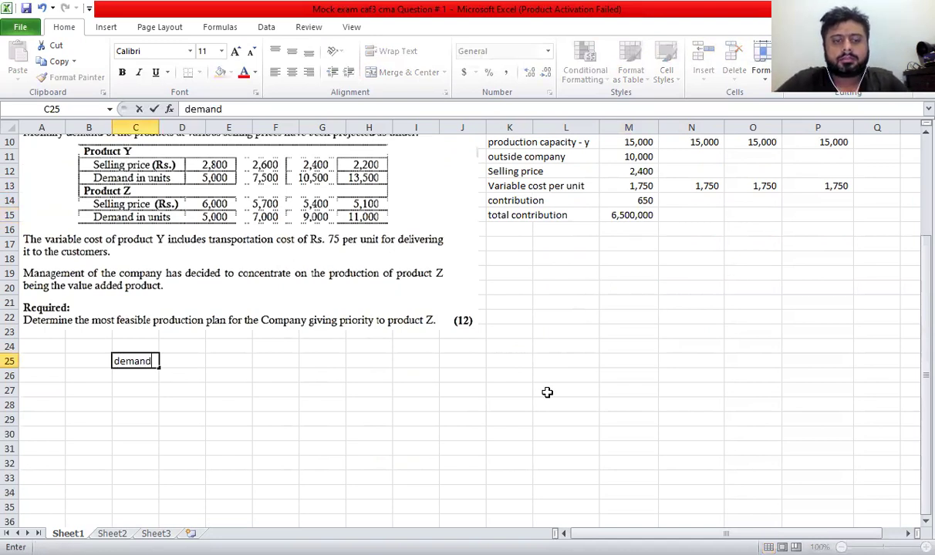
{"action": "key", "text": "Return"}
{"action": "type", "text": "5000"}
{"action": "key", "text": "Return"}
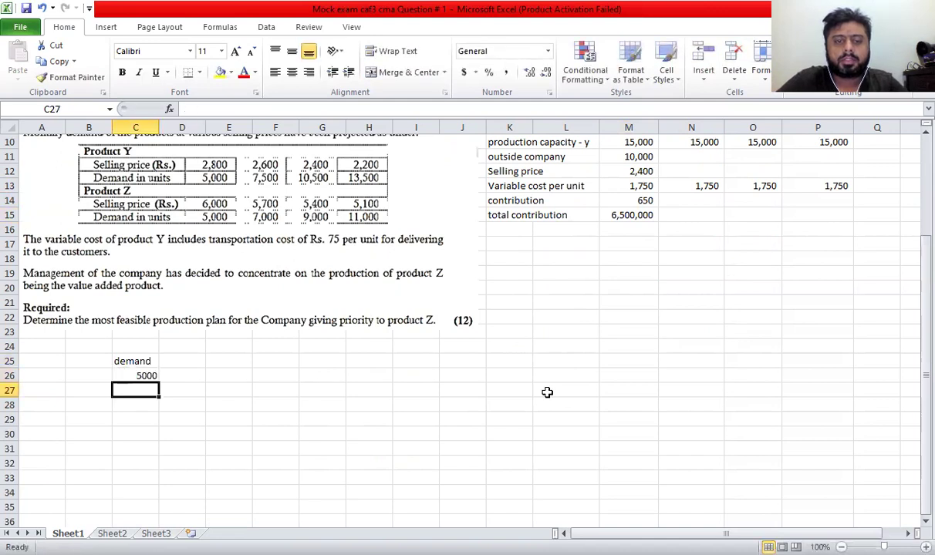
{"action": "type", "text": "7500"}
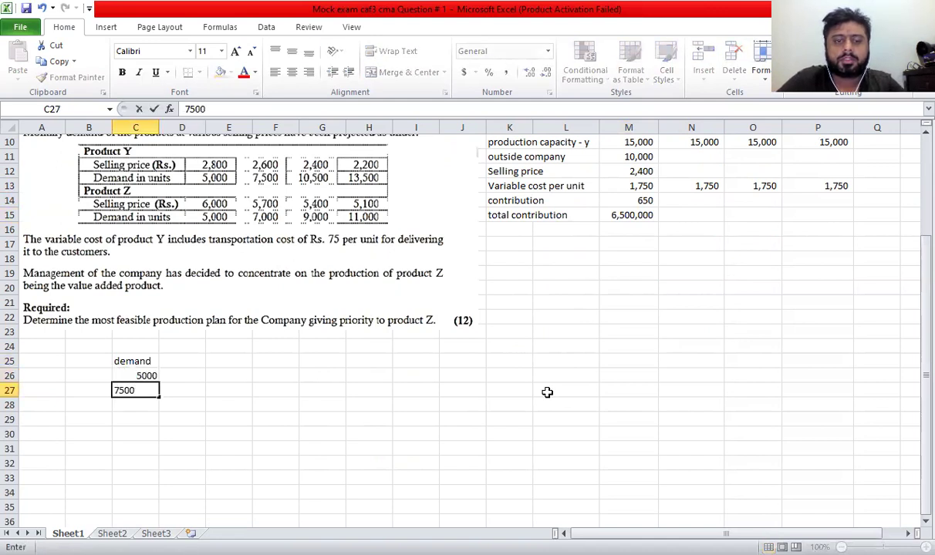
{"action": "key", "text": "Return"}
{"action": "type", "text": "10500"}
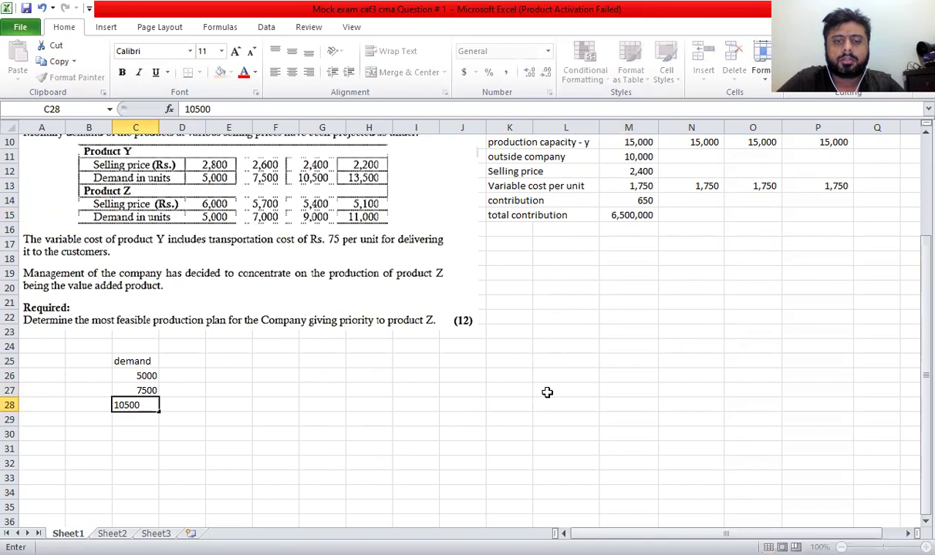
{"action": "key", "text": "Return"}
{"action": "type", "text": "13500"}
{"action": "key", "text": "Return"}
Add the heading "SP" in D25 and the selling prices 2800, 2600, 2400 and 2200 in D26:D29
{"action": "key", "text": "Up"}
{"action": "key", "text": "Right"}
{"action": "key", "text": "Up"}
{"action": "key", "text": "Up"}
{"action": "key", "text": "Up"}
{"action": "key", "text": "Up"}
{"action": "type", "text": "SP"}
{"action": "key", "text": "Return"}
{"action": "type", "text": "2800"}
{"action": "key", "text": "Return"}
{"action": "type", "text": "2600"}
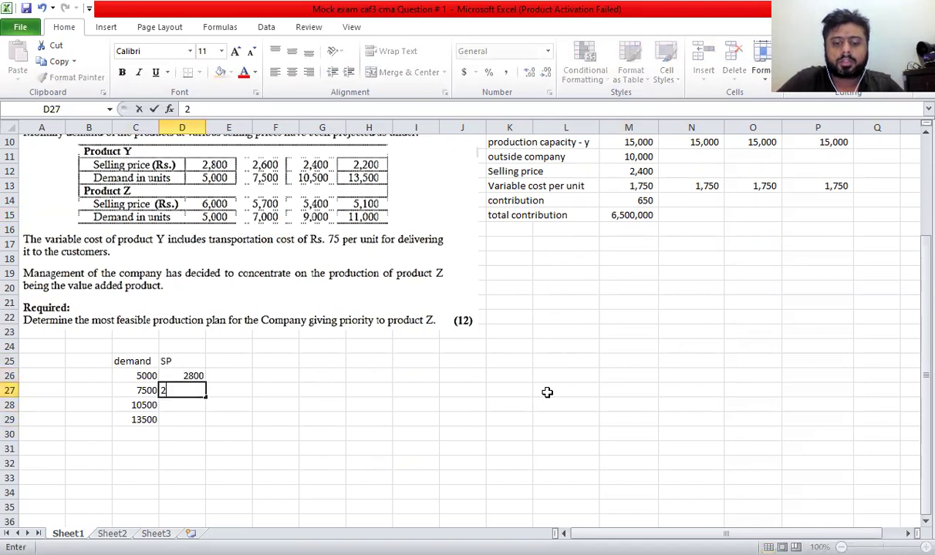
{"action": "key", "text": "Return"}
{"action": "type", "text": "2400"}
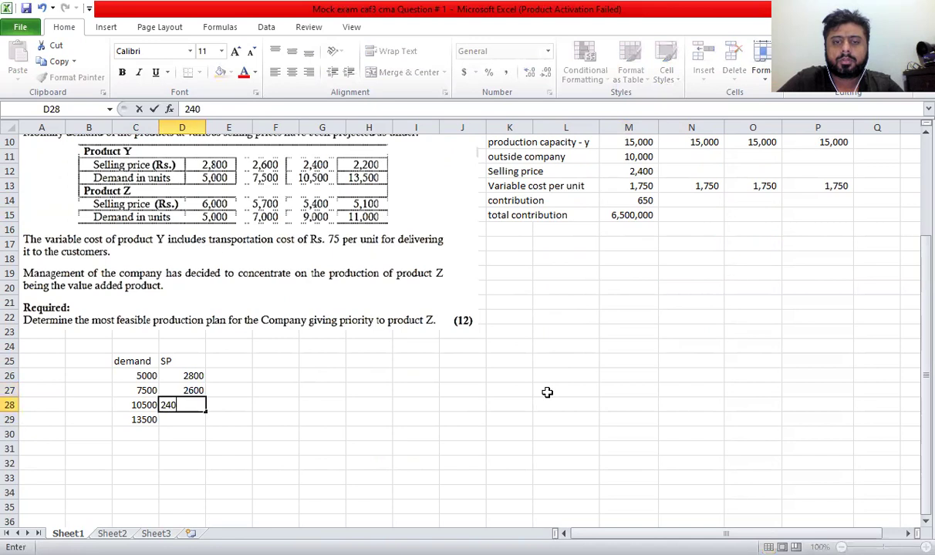
{"action": "key", "text": "Return"}
{"action": "type", "text": "2200"}
{"action": "key", "text": "Return"}
Format C25:H29 as centred, with thousands separators and no decimal places
{"action": "key", "text": "Up"}
{"action": "key", "text": "Up"}
{"action": "key", "text": "Up"}
{"action": "key", "text": "Up"}
{"action": "key", "text": "Left"}
{"action": "key", "text": "Up"}
{"action": "key", "text": "shift+Right"}
{"action": "key", "text": "shift+Right"}
{"action": "key", "text": "shift+Right"}
{"action": "key", "text": "shift+Right"}
{"action": "key", "text": "shift+Right"}
{"action": "key", "text": "shift+Down"}
{"action": "key", "text": "shift+Down"}
{"action": "key", "text": "shift+Down"}
{"action": "key", "text": "shift+Down"}
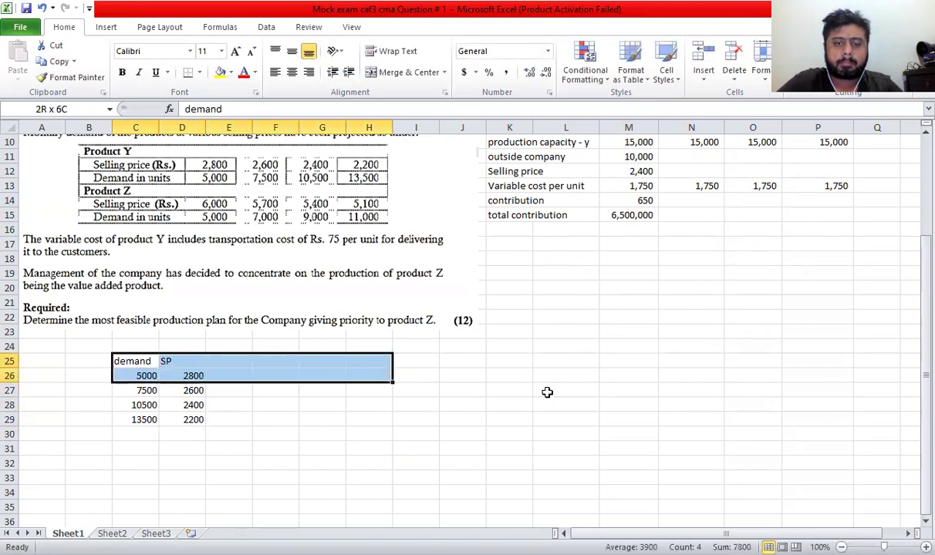
{"action": "left_click", "coordinate": [291, 72]}
{"action": "left_click", "coordinate": [505, 72]}
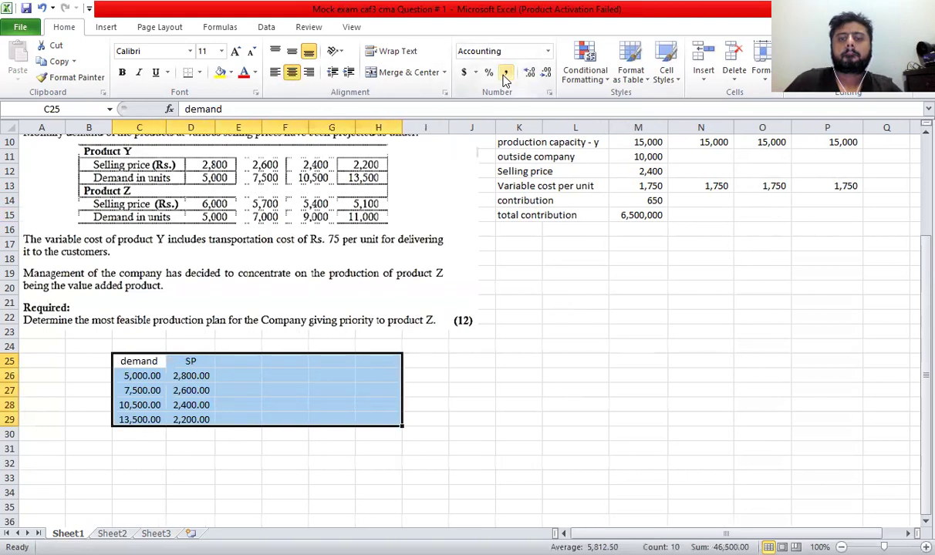
{"action": "left_click", "coordinate": [545, 71]}
{"action": "left_click", "coordinate": [545, 72]}
{"action": "left_click", "coordinate": [164, 460]}
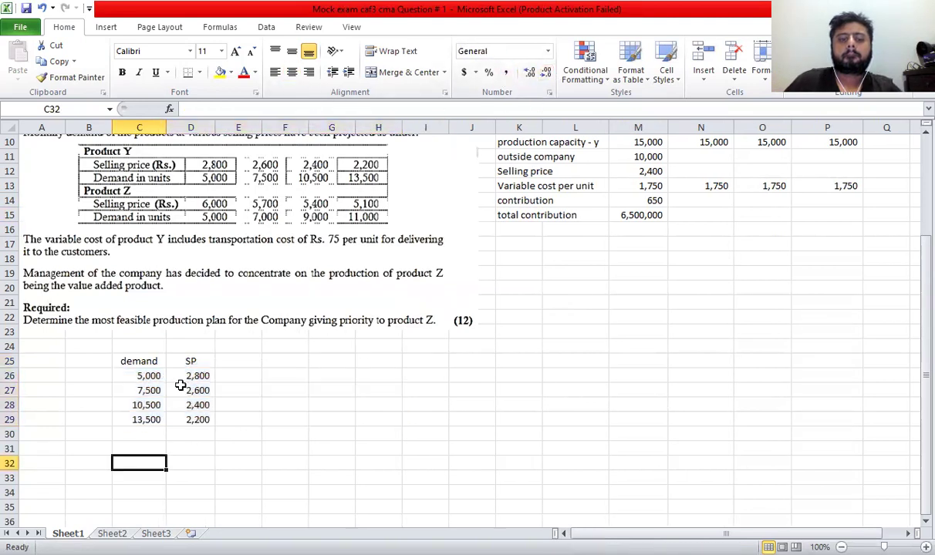
Try left alignment on the table headings in C25:G25 and return them to centred
{"action": "left_click_drag", "start_coordinate": [153, 360], "coordinate": [346, 355]}
{"action": "left_click", "coordinate": [277, 75]}
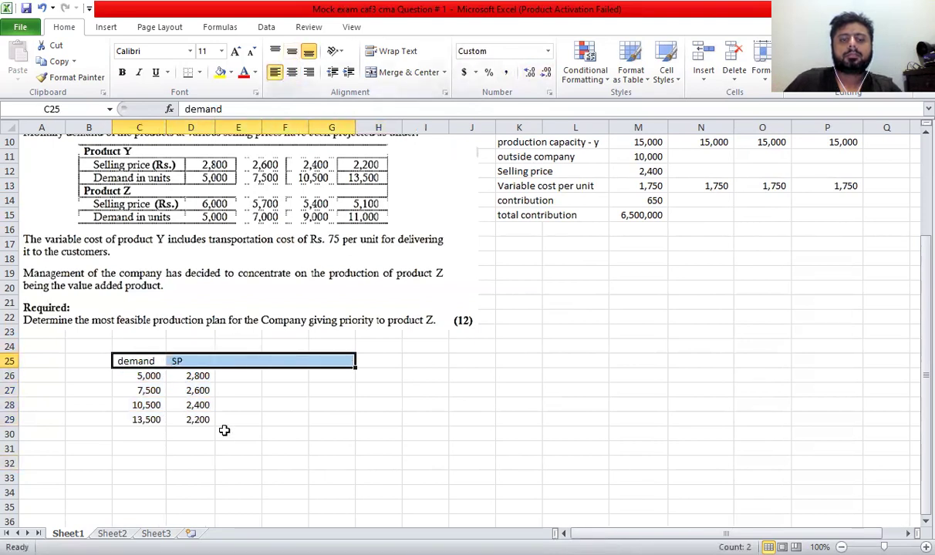
{"action": "left_click", "coordinate": [292, 72]}
{"action": "left_click", "coordinate": [238, 474]}
Enter the heading "VCPU" in E25 and product Y's variable cost per unit as -1750 in E26
{"action": "left_click", "coordinate": [239, 362]}
{"action": "type", "text": "VCP"}
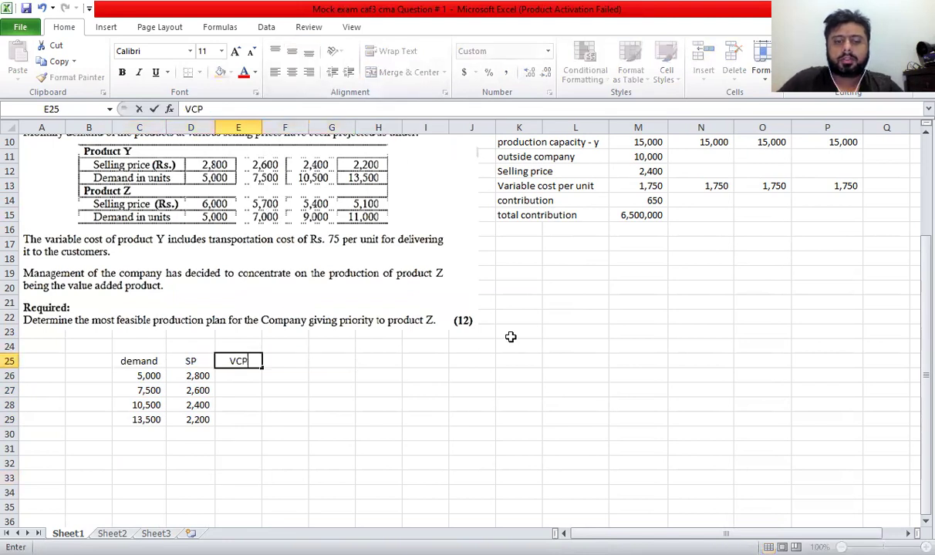
{"action": "key", "text": "BackSpace"}
{"action": "key", "text": "BackSpace"}
{"action": "key", "text": "BackSpace"}
{"action": "type", "text": "VCPU"}
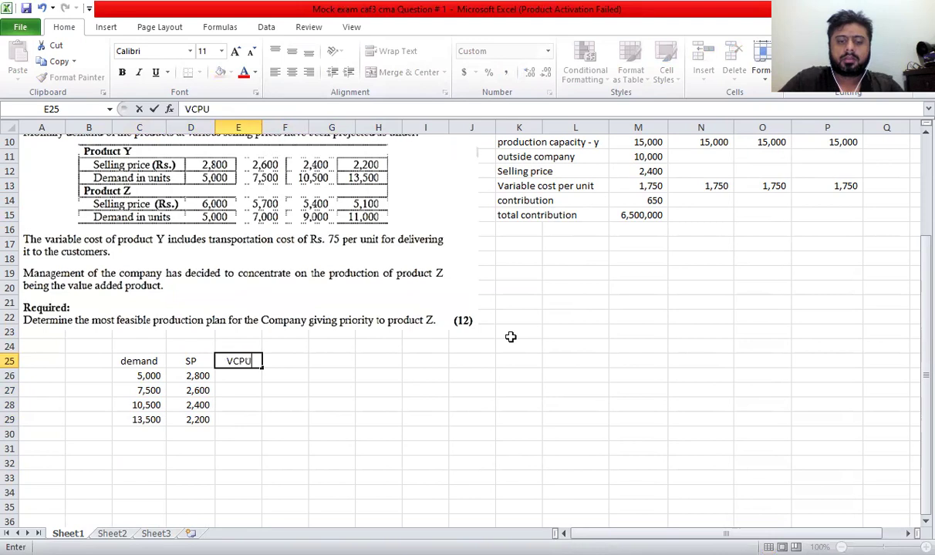
{"action": "key", "text": "Return"}
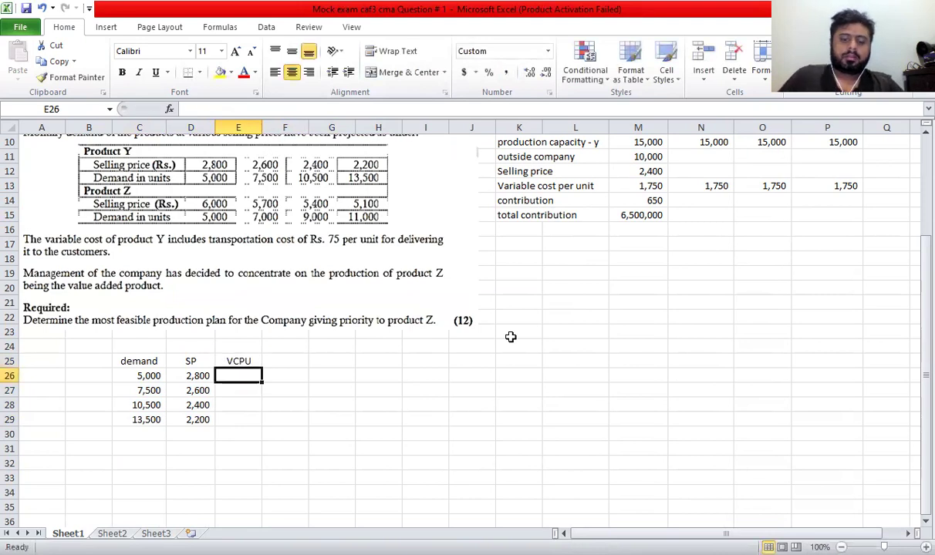
{"action": "type", "text": "1750"}
{"action": "key", "text": "Return"}
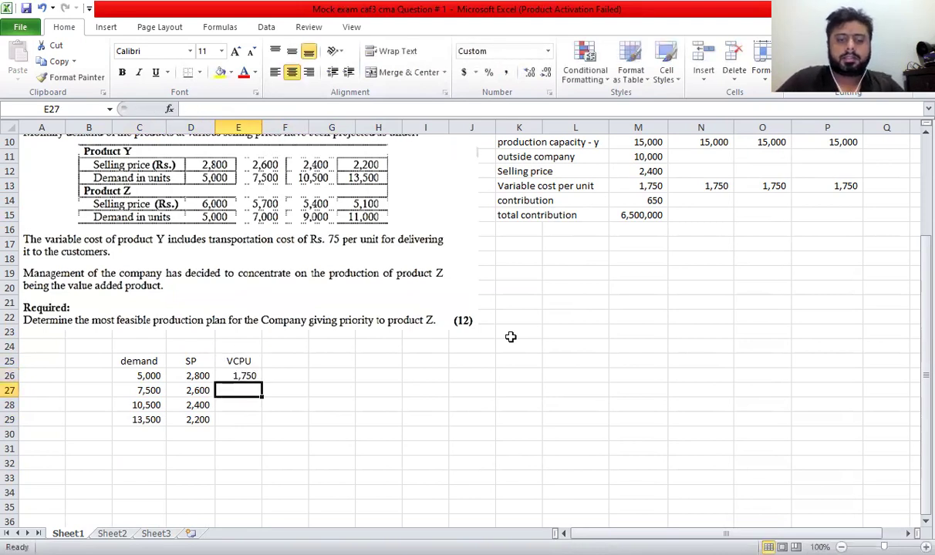
{"action": "key", "text": "F2"}
{"action": "key", "text": "Up"}
{"action": "type", "text": "-1750"}
{"action": "key", "text": "Return"}
Copy the variable cost per unit from E26 down to E27:E29
{"action": "key", "text": "Up"}
{"action": "key", "text": "ctrl+c"}
{"action": "key", "text": "Down"}
{"action": "key", "text": "shift+Down"}
{"action": "key", "text": "shift+Down"}
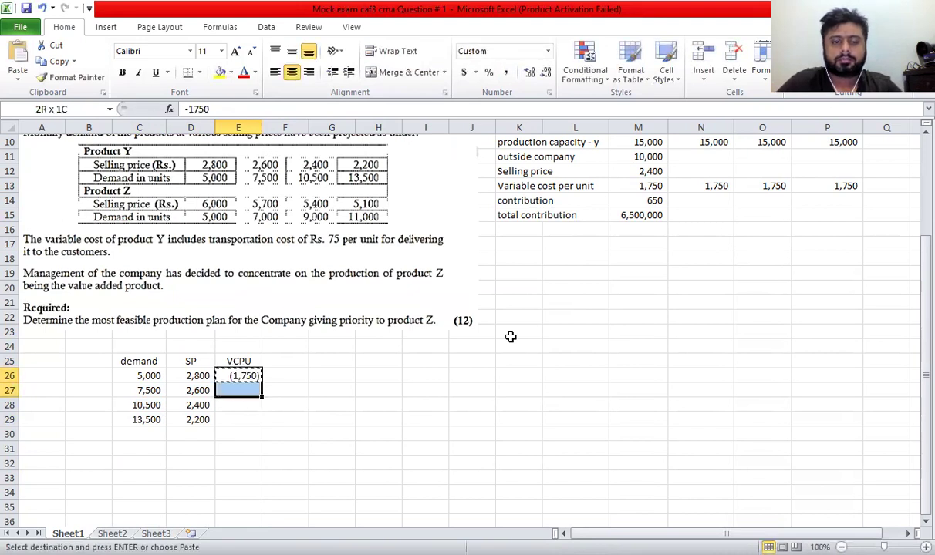
{"action": "key", "text": "ctrl+v"}
{"action": "key", "text": "Escape"}
Add the heading "CPU" in F25 and calculate contribution per unit in F26 with =D26+E26
{"action": "key", "text": "Up"}
{"action": "key", "text": "Up"}
{"action": "key", "text": "Right"}
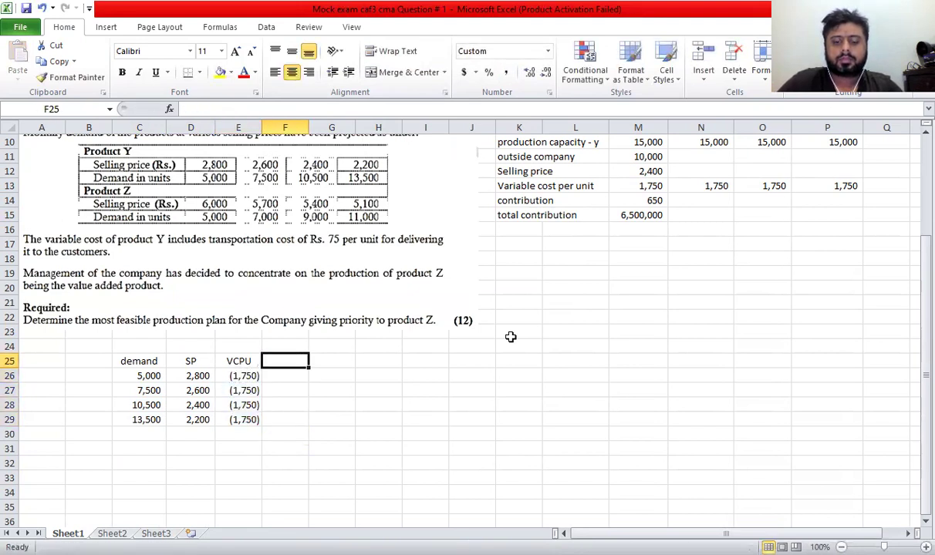
{"action": "type", "text": "CPU"}
{"action": "key", "text": "Return"}
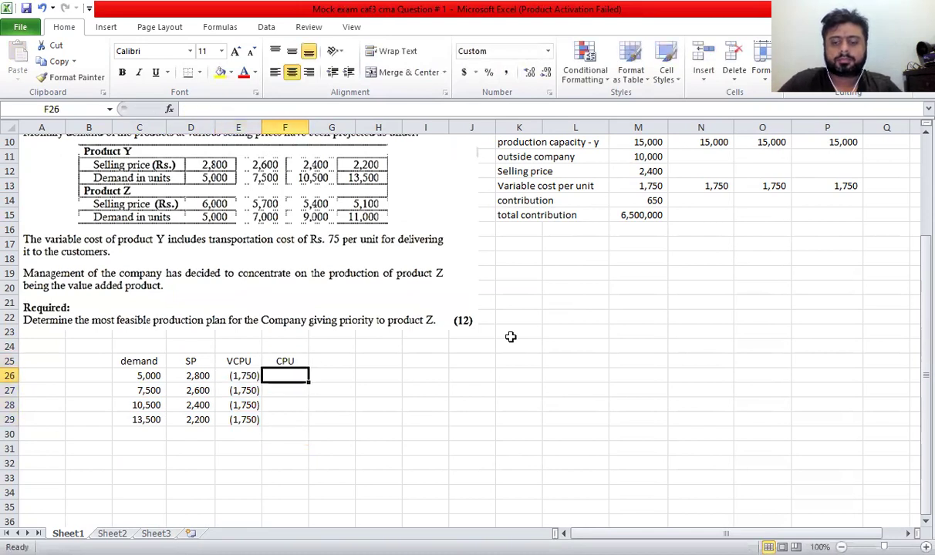
{"action": "type", "text": "="}
{"action": "key", "text": "Left"}
{"action": "key", "text": "Left"}
{"action": "type", "text": "+"}
{"action": "key", "text": "Left"}
{"action": "key", "text": "Return"}
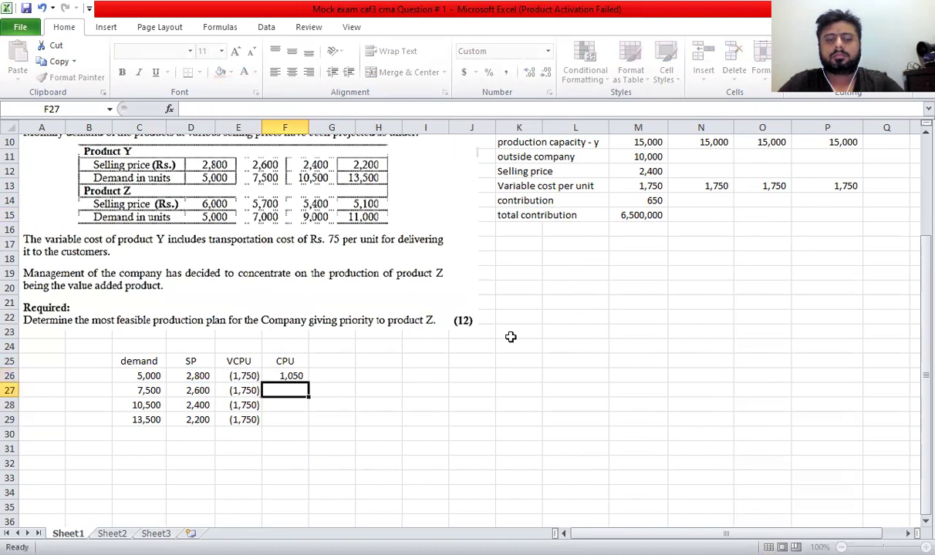
Copy the contribution per unit formula from F26 down to F29
{"action": "key", "text": "Up"}
{"action": "key", "text": "ctrl+c"}
{"action": "key", "text": "shift+Down"}
{"action": "key", "text": "shift+Down"}
{"action": "key", "text": "shift+Down"}
{"action": "key", "text": "ctrl+v"}
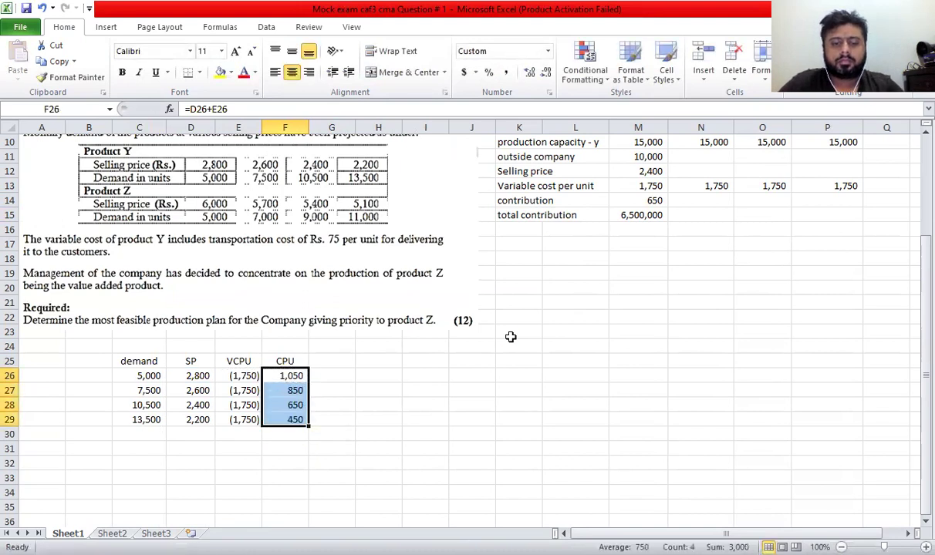
{"action": "key", "text": "Escape"}
Enter the heading "Total contribution" in G25 and fit column G's width to it
{"action": "key", "text": "Up"}
{"action": "key", "text": "Right"}
{"action": "type", "text": "TO"}
{"action": "key", "text": "BackSpace"}
{"action": "type", "text": "o"}
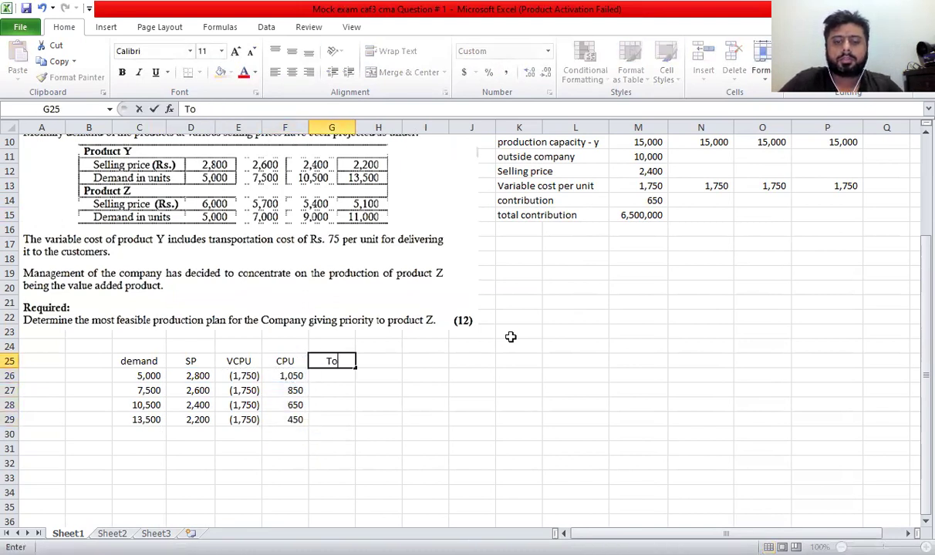
{"action": "type", "text": "tal contribution"}
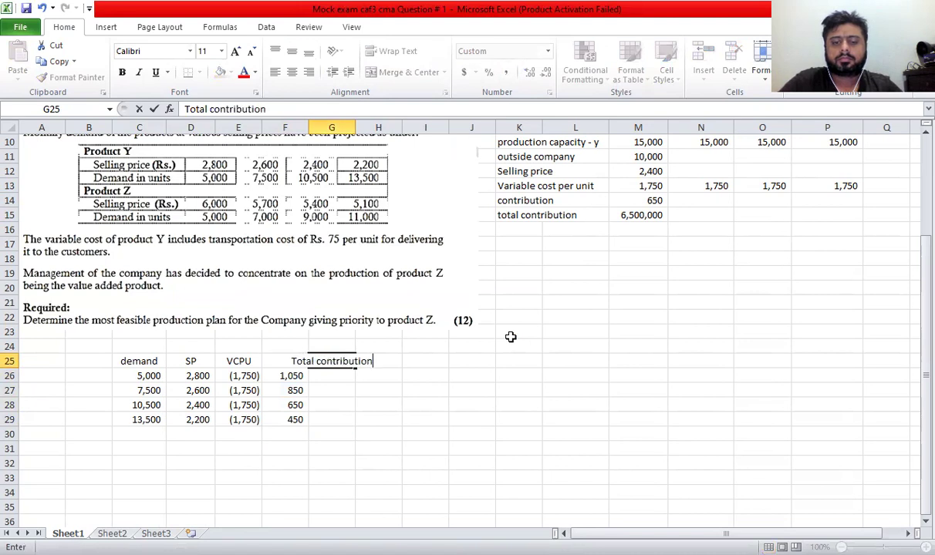
{"action": "key", "text": "Return"}
{"action": "key", "text": "Up"}
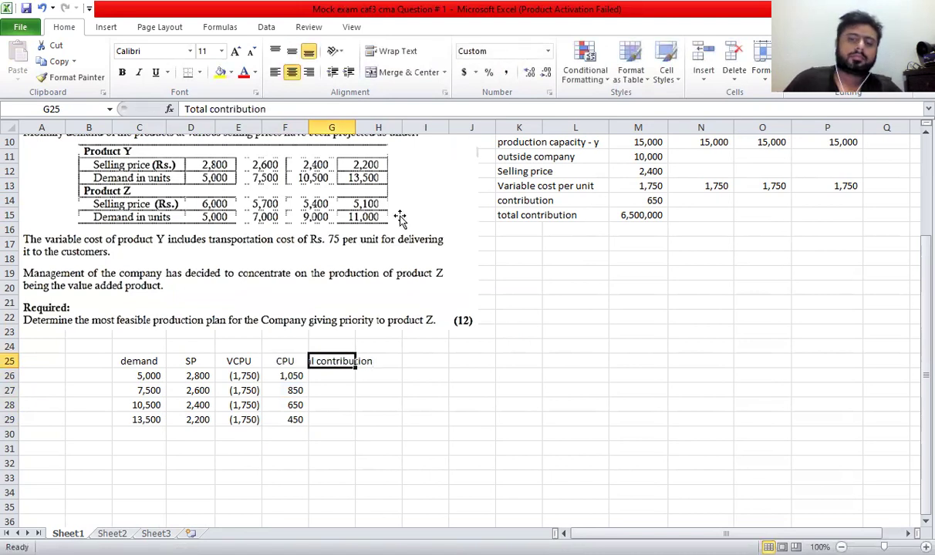
{"action": "double_click", "coordinate": [352, 128]}
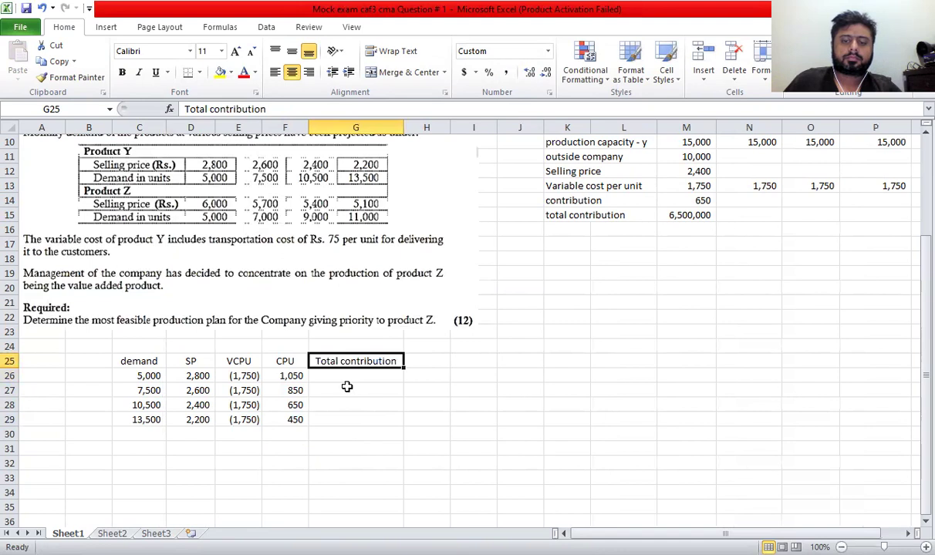
Calculate total contribution in G26 as contribution per unit times demand, using =F26*C26
{"action": "key", "text": "Down"}
{"action": "key", "text": "Left"}
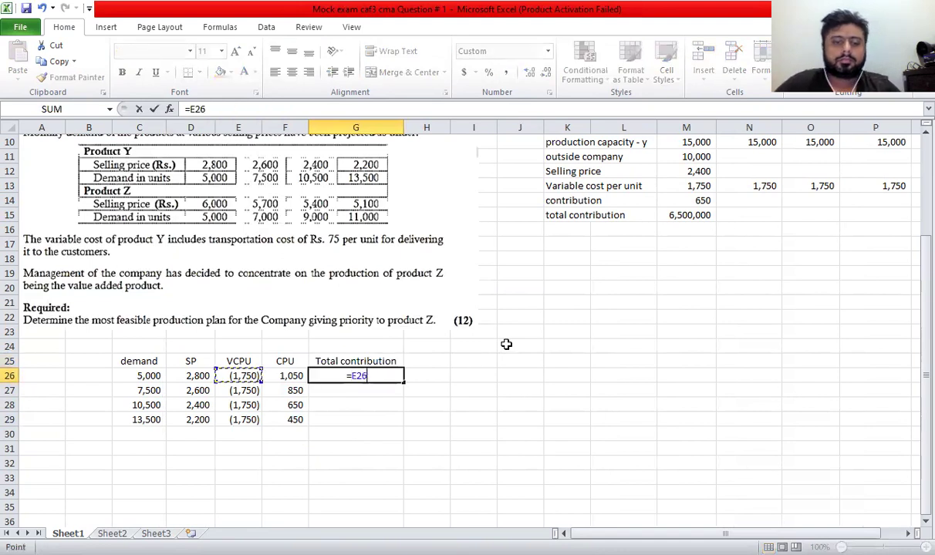
{"action": "type", "text": "*"}
{"action": "key", "text": "Left"}
{"action": "key", "text": "Left"}
{"action": "key", "text": "Left"}
{"action": "key", "text": "Left"}
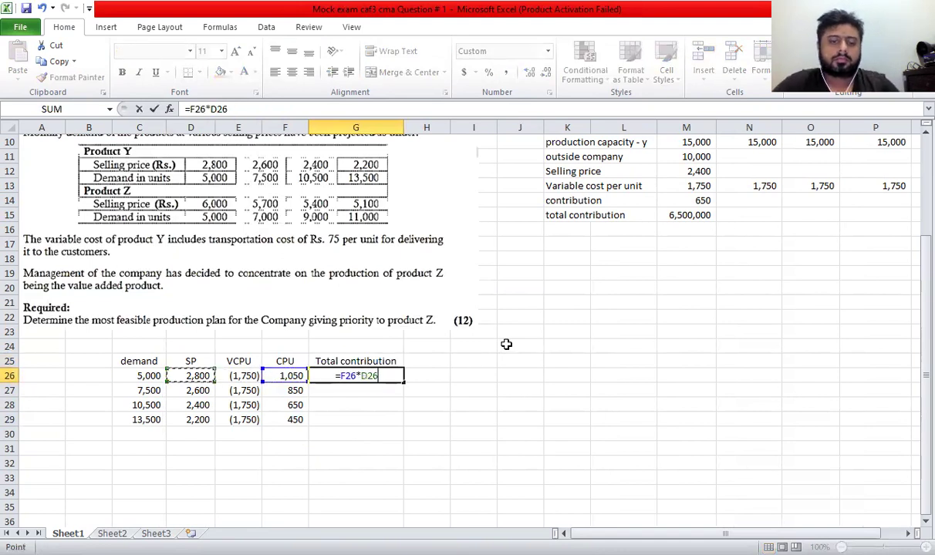
{"action": "key", "text": "Return"}
Copy the total contribution formula from G26 down to G29
{"action": "key", "text": "Up"}
{"action": "key", "text": "ctrl+c"}
{"action": "key", "text": "shift+Down"}
{"action": "key", "text": "shift+Down"}
{"action": "key", "text": "shift+Down"}
{"action": "key", "text": "ctrl+v"}
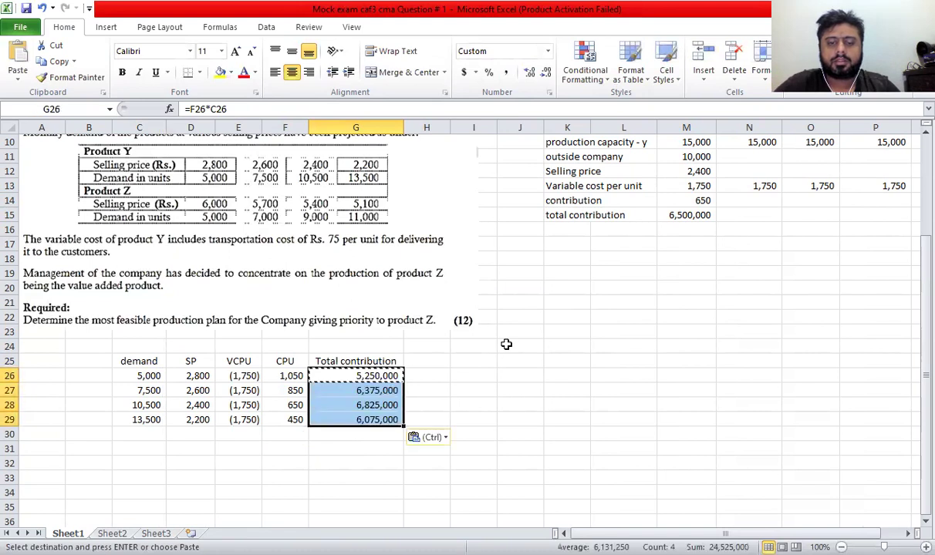
{"action": "key", "text": "Escape"}
{"action": "left_click", "coordinate": [506, 345]}
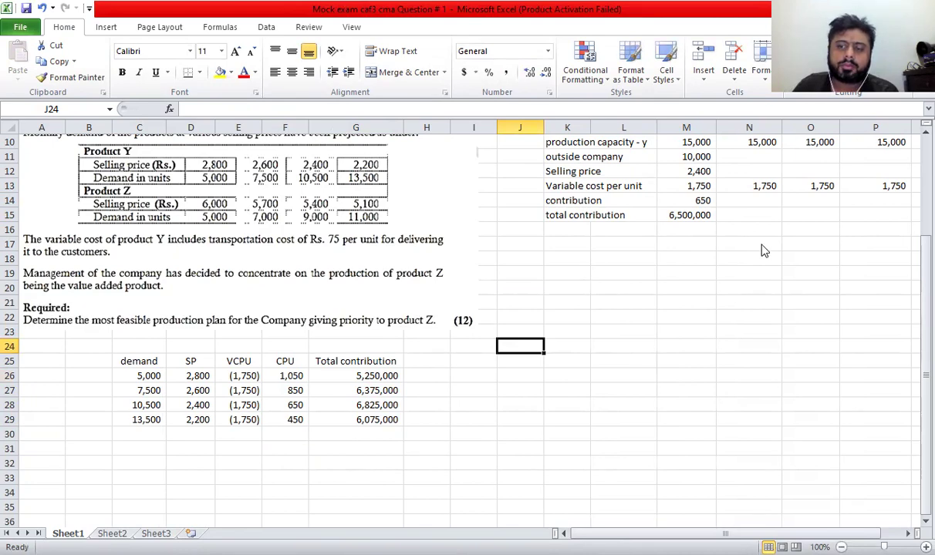
Calculate the outside company units of product Y in N11 as production capacity less product Z's demand, using =N10-N3
{"action": "scroll", "coordinate": [769, 240], "scroll_direction": "up", "scroll_amount": 2}
{"action": "scroll", "coordinate": [767, 239], "scroll_direction": "up", "scroll_amount": 1}
{"action": "scroll", "coordinate": [764, 236], "scroll_direction": "down", "scroll_amount": 3}
{"action": "scroll", "coordinate": [764, 236], "scroll_direction": "up", "scroll_amount": 3}
{"action": "scroll", "coordinate": [745, 242], "scroll_direction": "down", "scroll_amount": 1}
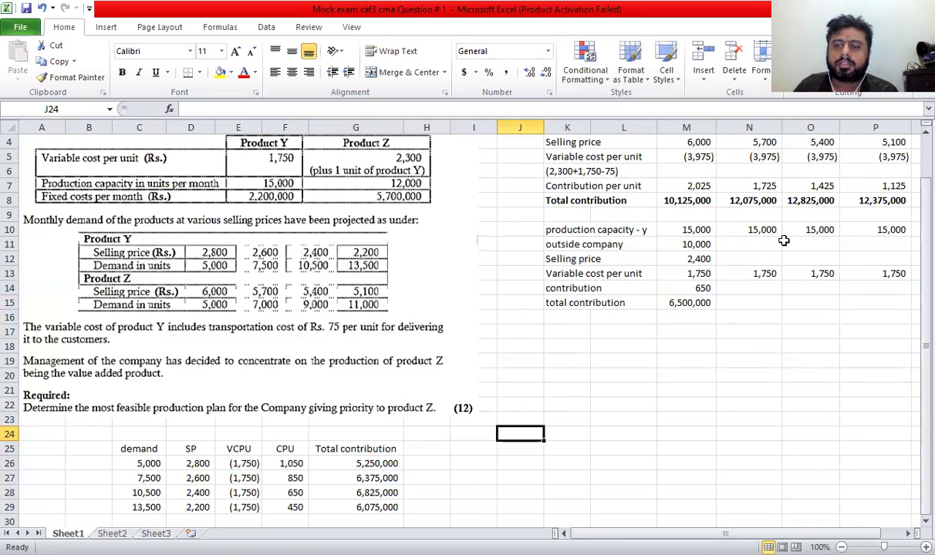
{"action": "left_click", "coordinate": [748, 244]}
{"action": "scroll", "coordinate": [771, 242], "scroll_direction": "up", "scroll_amount": 3}
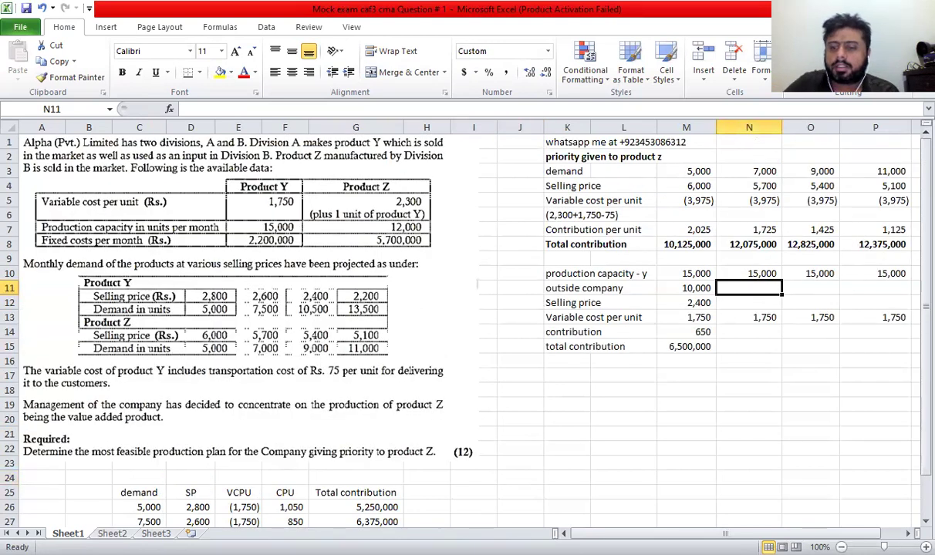
{"action": "type", "text": "="}
{"action": "key", "text": "Up"}
{"action": "type", "text": "-"}
{"action": "key", "text": "Up"}
{"action": "key", "text": "Up"}
{"action": "key", "text": "Up"}
{"action": "key", "text": "Up"}
{"action": "key", "text": "Up"}
{"action": "key", "text": "Up"}
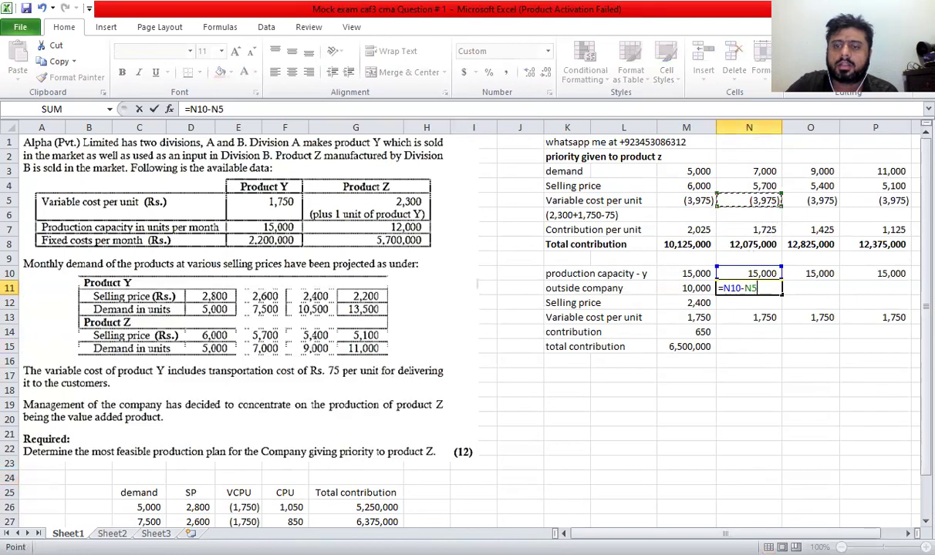
{"action": "key", "text": "Return"}
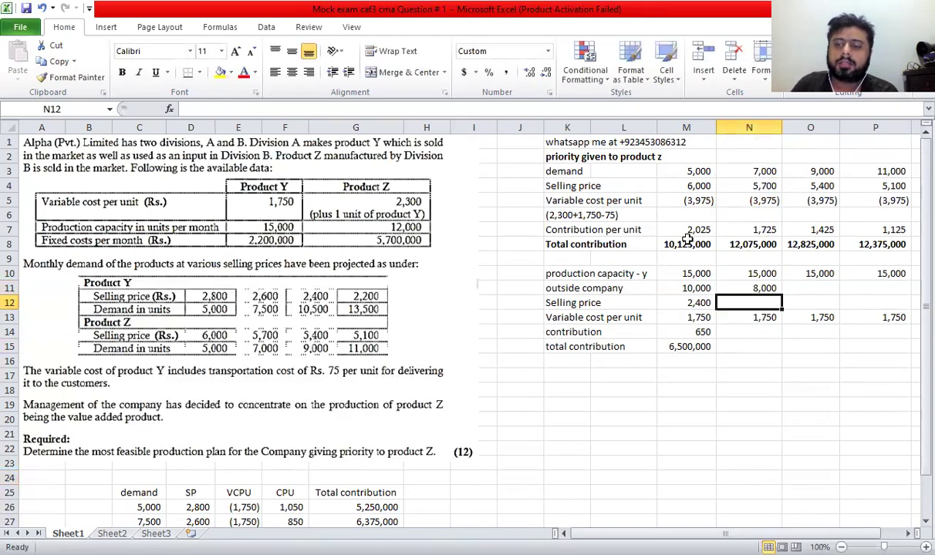
Set product Y's selling price in N12 to 2,400 for the 7,000-unit product Z demand level
{"action": "scroll", "coordinate": [725, 245], "scroll_direction": "down", "scroll_amount": 1}
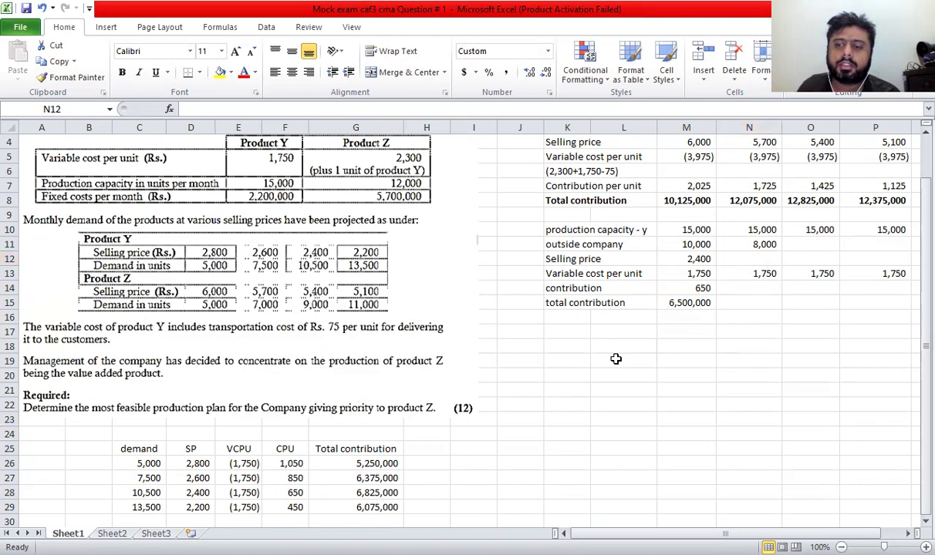
{"action": "left_click", "coordinate": [748, 260]}
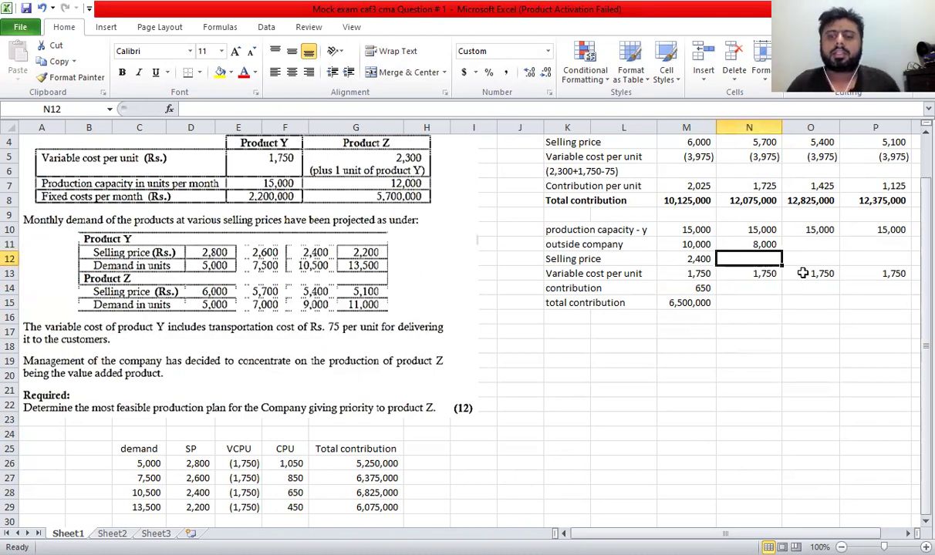
{"action": "type", "text": "2400"}
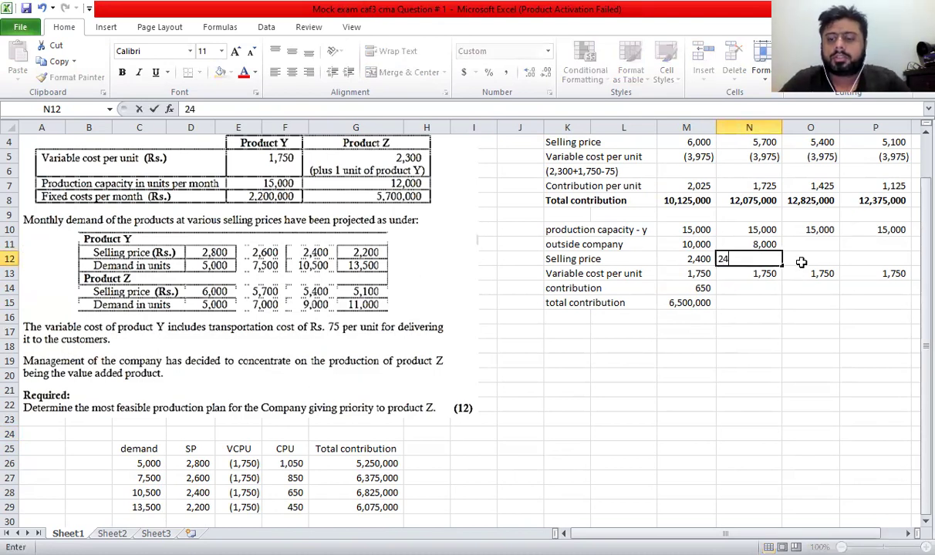
{"action": "key", "text": "Return"}
{"action": "key", "text": "Return"}
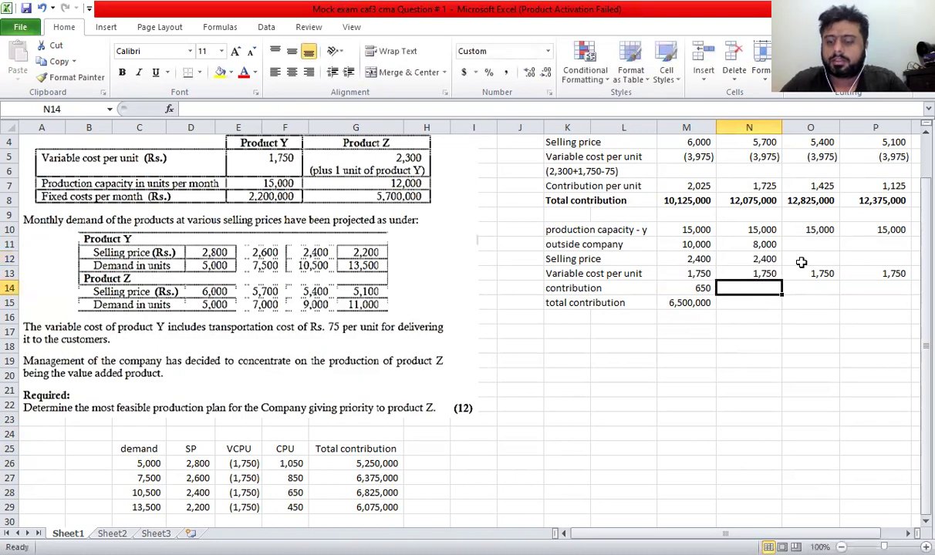
Calculate product Y's contribution per unit in N14 as selling price less variable cost, using =N12-N13
{"action": "type", "text": "="}
{"action": "key", "text": "Up"}
{"action": "key", "text": "Up"}
{"action": "type", "text": "-"}
{"action": "key", "text": "Up"}
{"action": "key", "text": "Return"}
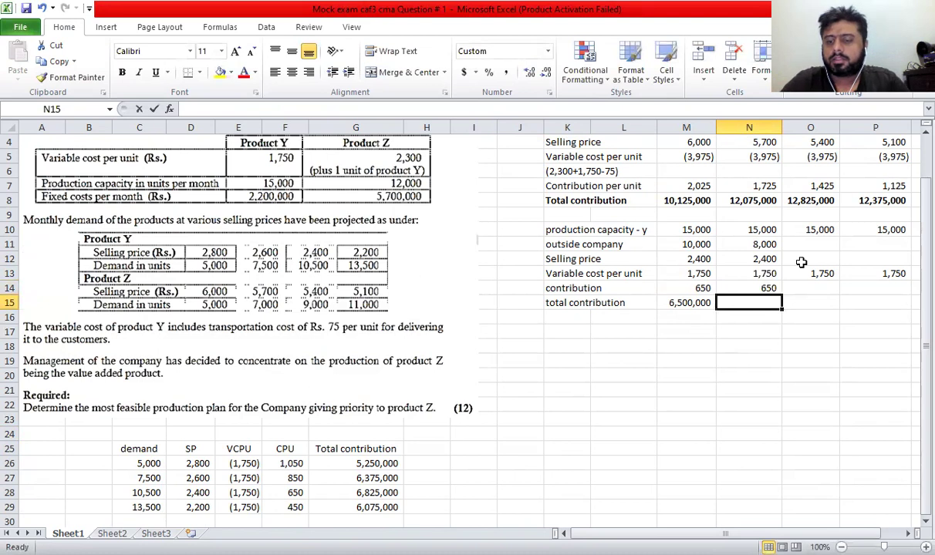
Calculate product Y's total contribution in N15 as contribution times outside company units, using =N14*N11
{"action": "type", "text": "="}
{"action": "key", "text": "Up"}
{"action": "type", "text": "*"}
{"action": "key", "text": "Up"}
{"action": "key", "text": "Up"}
{"action": "key", "text": "Up"}
{"action": "key", "text": "Up"}
{"action": "key", "text": "ctrl+Return"}
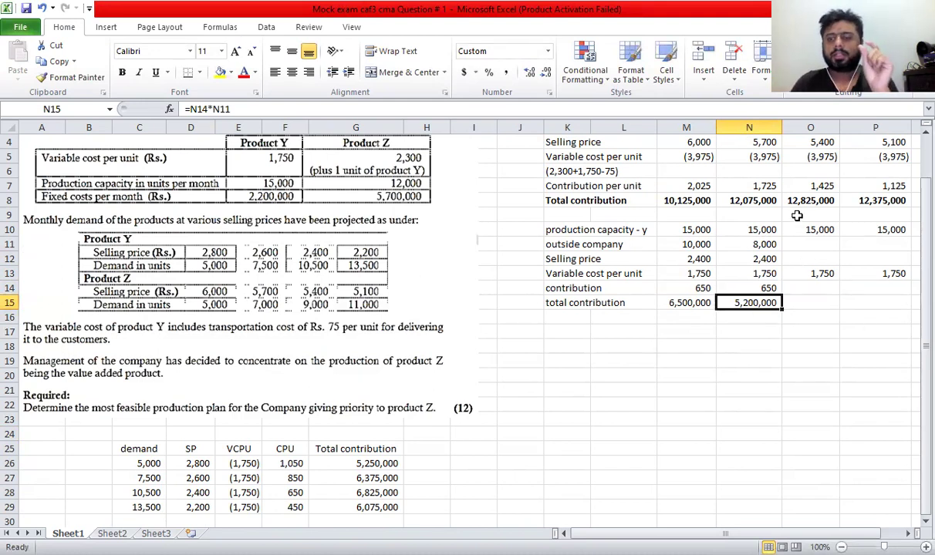
Calculate the outside company units of product Y in O11 as production capacity less product Z's demand, using =O10-O3
{"action": "left_click", "coordinate": [806, 243]}
{"action": "scroll", "coordinate": [798, 283], "scroll_direction": "up", "scroll_amount": 1}
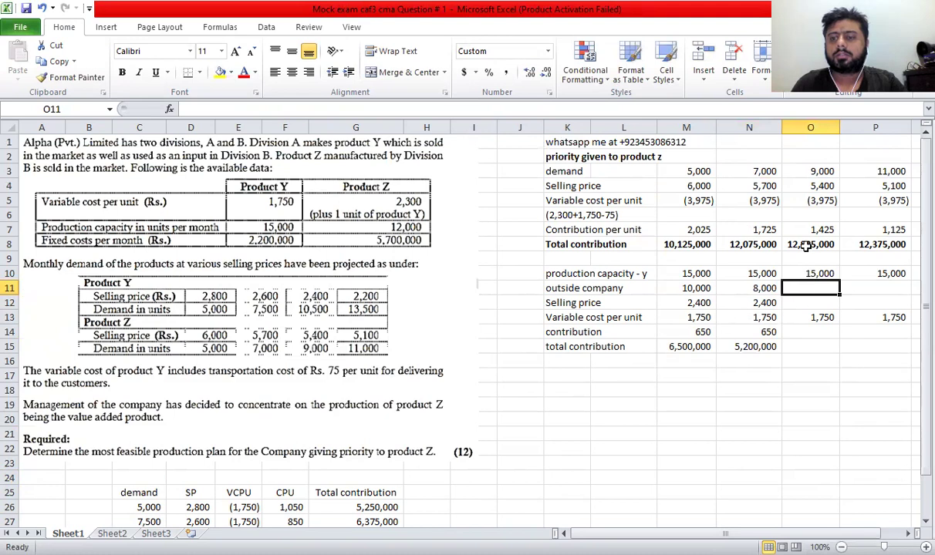
{"action": "type", "text": "="}
{"action": "key", "text": "Up"}
{"action": "type", "text": "-"}
{"action": "key", "text": "Up"}
{"action": "key", "text": "Up"}
{"action": "key", "text": "Up"}
{"action": "key", "text": "Up"}
{"action": "key", "text": "Up"}
{"action": "key", "text": "Up"}
{"action": "key", "text": "Up"}
{"action": "key", "text": "Up"}
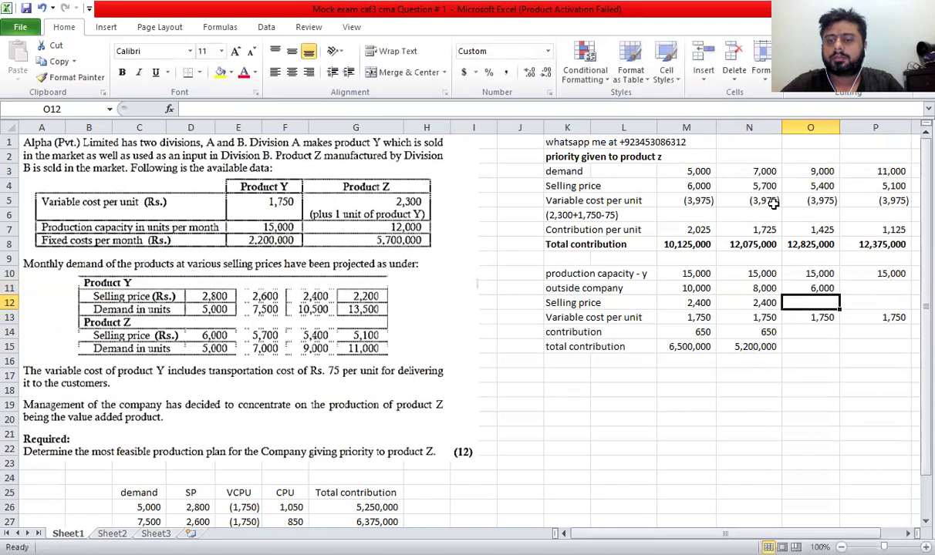
{"action": "key", "text": "F2"}
{"action": "key", "text": "Return"}
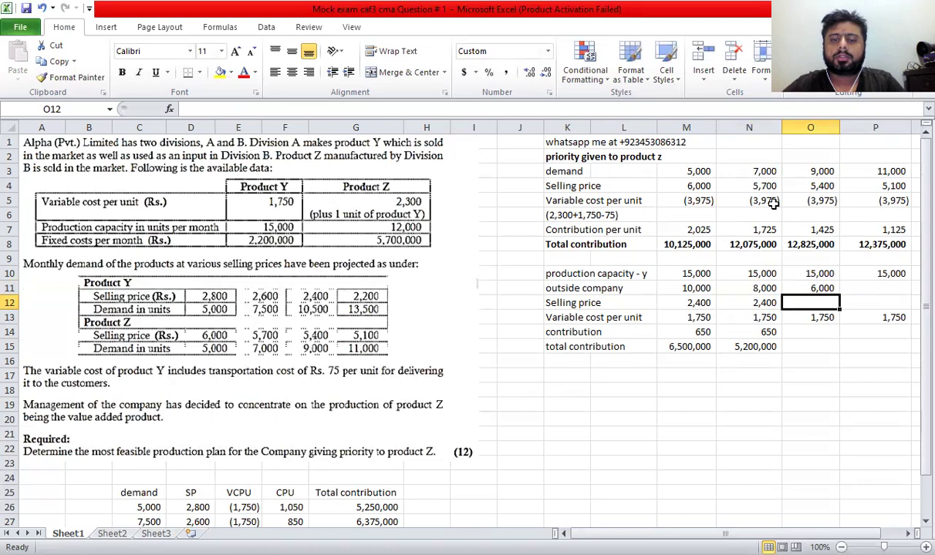
Set product Y's selling price in O12 to 2,600 for the 9,000-unit product Z demand level
{"action": "type", "text": "2600"}
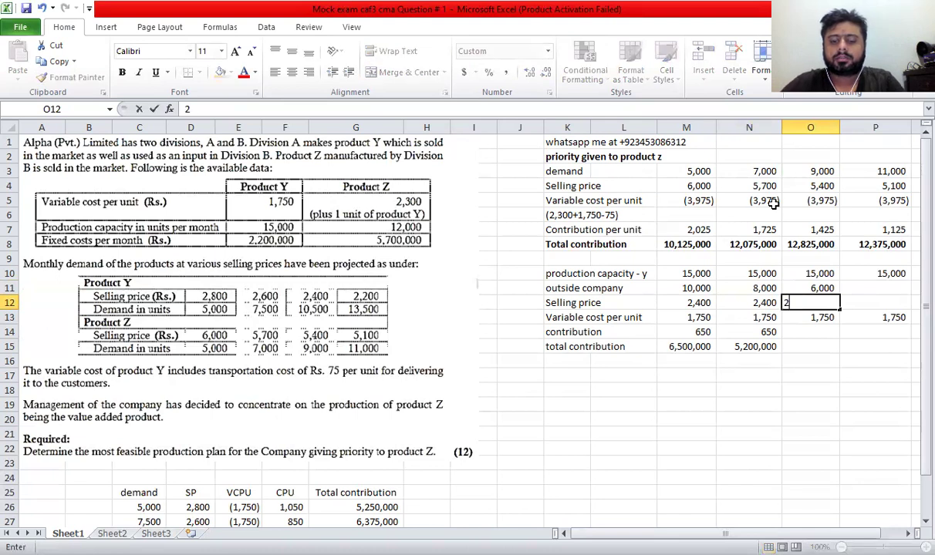
{"action": "key", "text": "Return"}
{"action": "key", "text": "Return"}
Calculate product Y's contribution per unit in O14 as selling price less variable cost, using =O12-O13
{"action": "type", "text": "="}
{"action": "key", "text": "Up"}
{"action": "key", "text": "Up"}
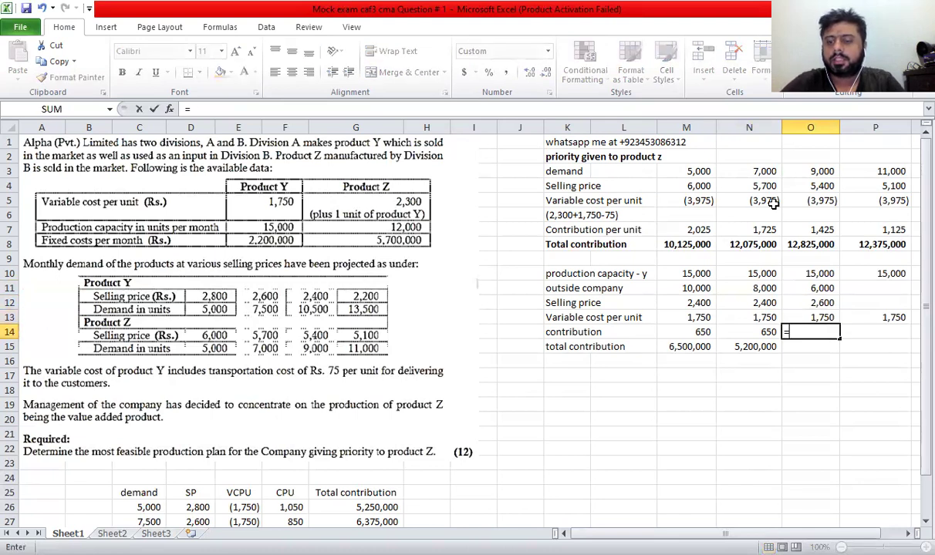
{"action": "type", "text": "-"}
{"action": "key", "text": "Up"}
{"action": "key", "text": "Return"}
Calculate product Y's total contribution in O15 as contribution times outside company units, using =O14*O11
{"action": "type", "text": "="}
{"action": "key", "text": "Up"}
{"action": "key", "text": "Down"}
{"action": "key", "text": "Up"}
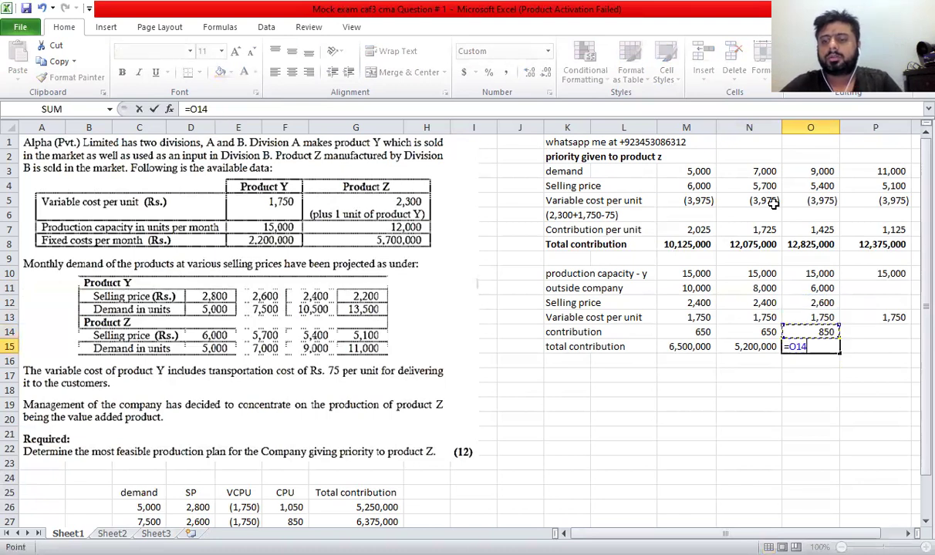
{"action": "type", "text": "*"}
{"action": "key", "text": "Up"}
{"action": "key", "text": "Up"}
{"action": "key", "text": "Up"}
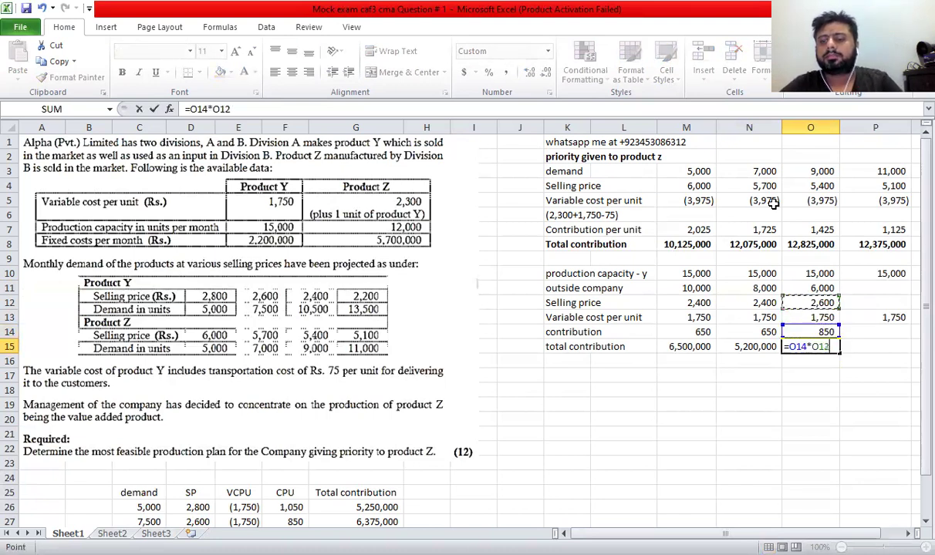
{"action": "key", "text": "Up"}
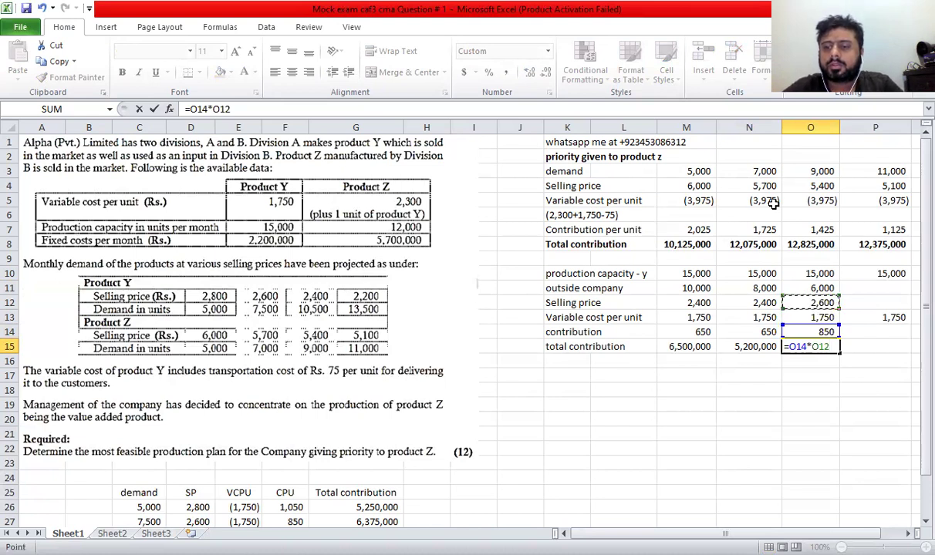
{"action": "key", "text": "Return"}
{"action": "key", "text": "Up"}
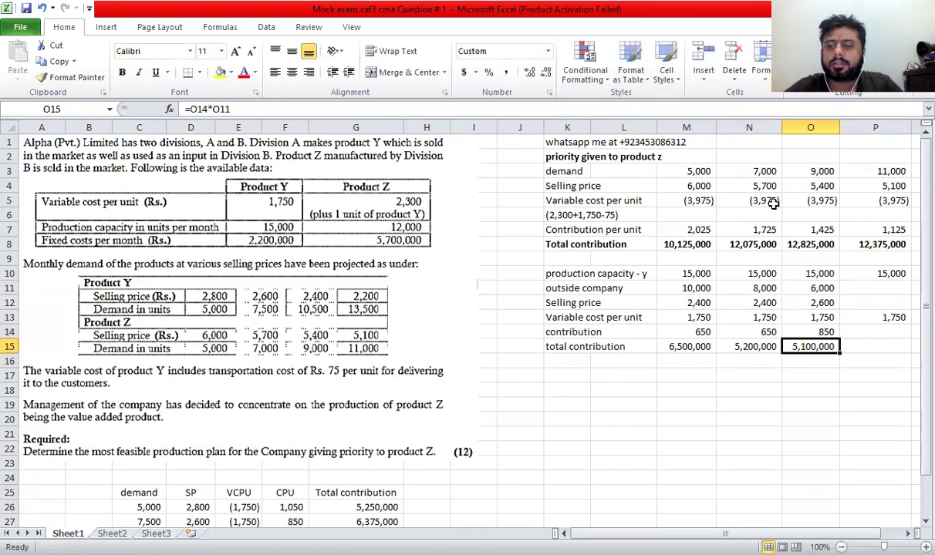
Calculate the outside company units of product Y in P11 as production capacity less product Z's demand, using =P10-P3
{"action": "key", "text": "Right"}
{"action": "key", "text": "Up"}
{"action": "key", "text": "Up"}
{"action": "key", "text": "Up"}
{"action": "key", "text": "Up"}
{"action": "type", "text": "="}
{"action": "key", "text": "Up"}
{"action": "type", "text": "-"}
{"action": "key", "text": "Up"}
{"action": "key", "text": "Up"}
{"action": "key", "text": "Up"}
{"action": "key", "text": "Up"}
{"action": "key", "text": "Up"}
{"action": "key", "text": "Up"}
{"action": "key", "text": "Up"}
{"action": "key", "text": "Up"}
{"action": "key", "text": "Return"}
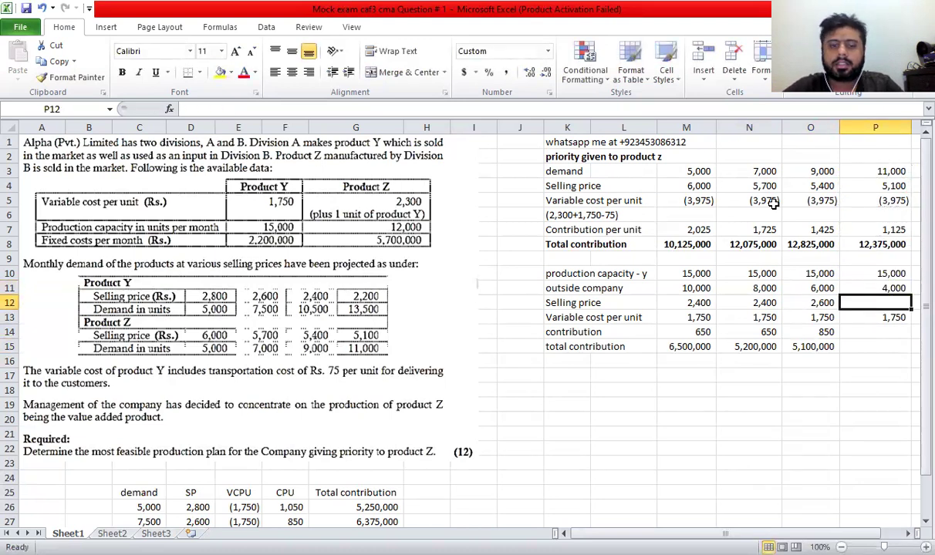
Set product Y's selling price in P12 to 2,800 for the 11,000-unit product Z demand level
{"action": "type", "text": "2800"}
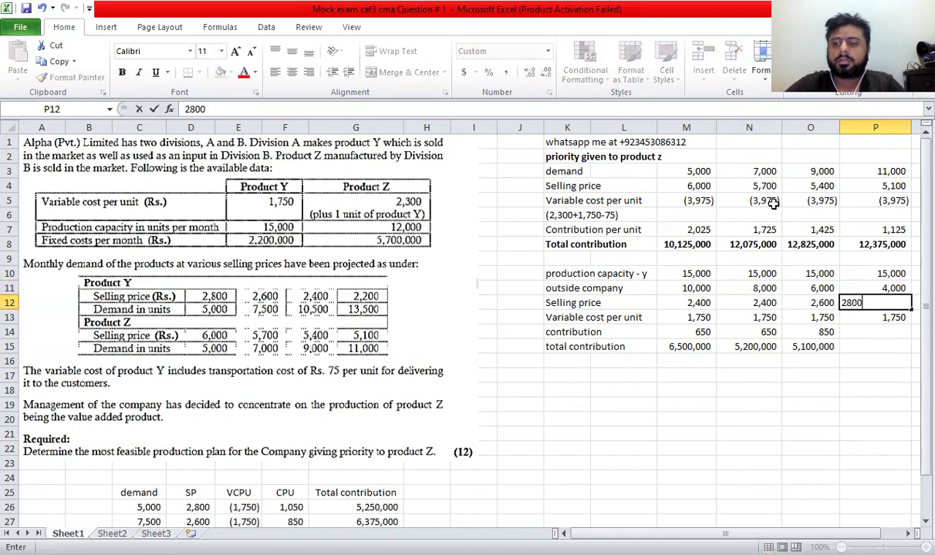
{"action": "key", "text": "Return"}
{"action": "key", "text": "Return"}
Calculate product Y's contribution per unit in P14 as selling price less variable cost, using =P12-P13
{"action": "type", "text": "="}
{"action": "key", "text": "Up"}
{"action": "key", "text": "Up"}
{"action": "type", "text": "-"}
{"action": "key", "text": "Up"}
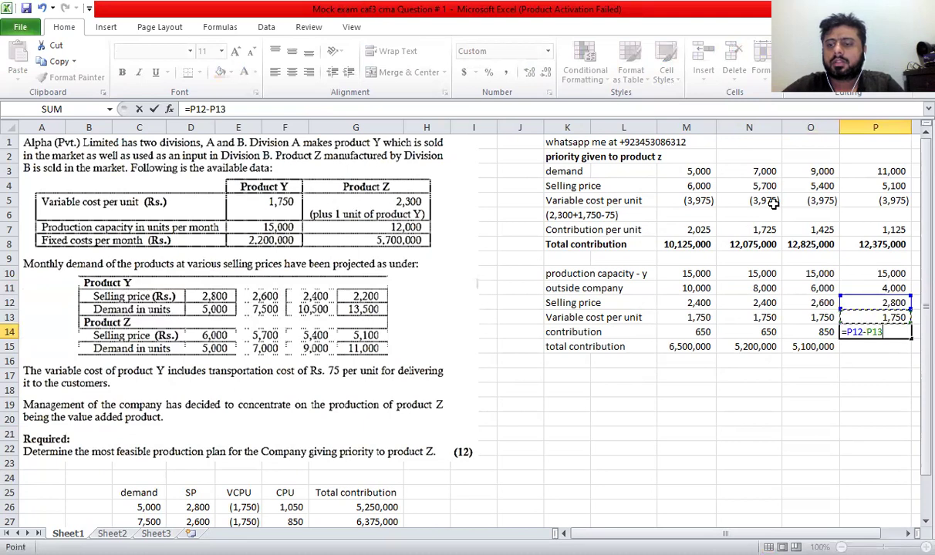
{"action": "key", "text": "Return"}
Enter the total contribution formula =P14*P12 in P15 for product Y
{"action": "type", "text": "="}
{"action": "key", "text": "Up"}
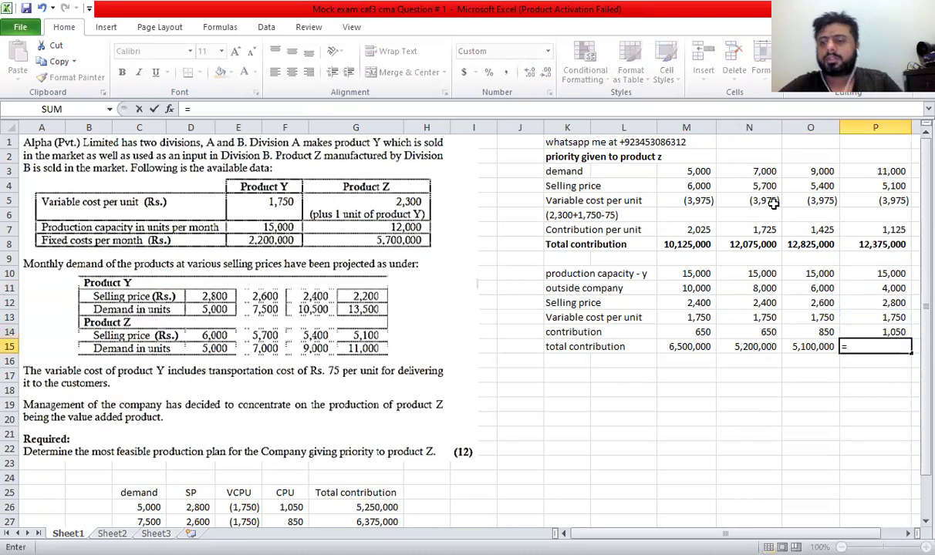
{"action": "type", "text": "*"}
{"action": "key", "text": "Up"}
{"action": "key", "text": "Up"}
{"action": "key", "text": "Up"}
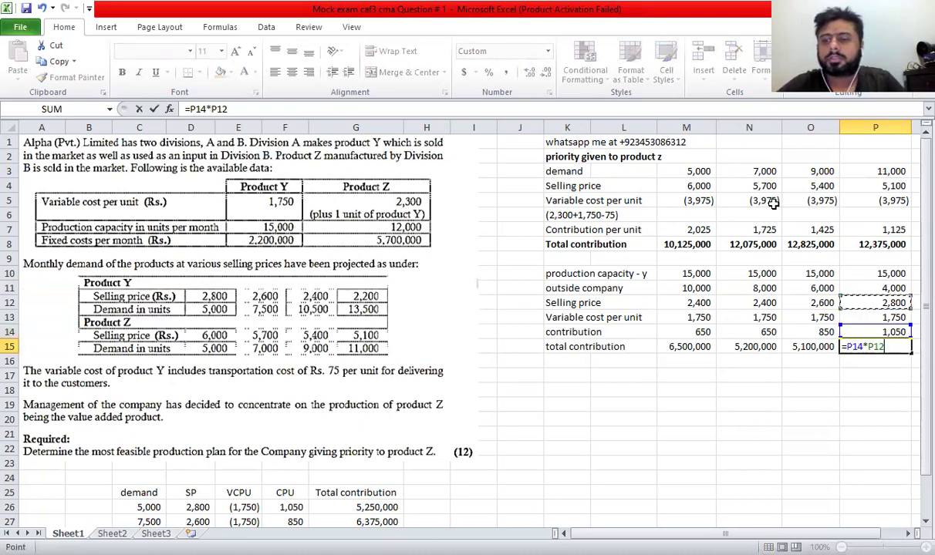
{"action": "key", "text": "ctrl+Return"}
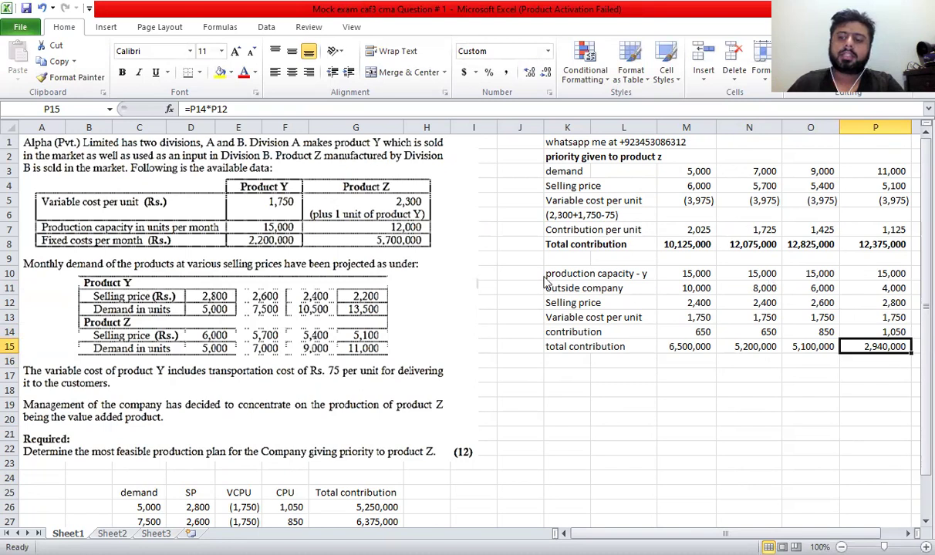
Correct the total contribution formula in P15 to multiply contribution by outside company units, using =P14*P11
{"action": "left_click", "coordinate": [595, 417]}
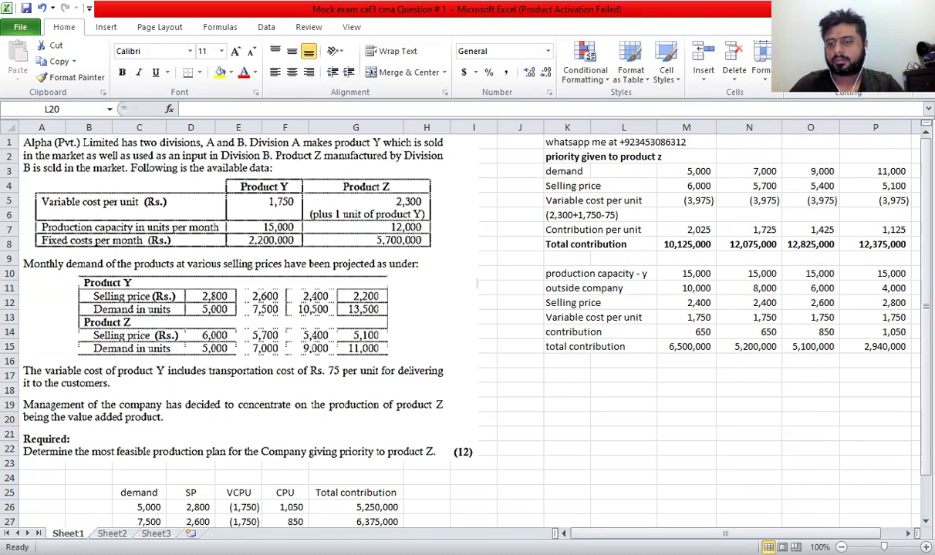
{"action": "left_click", "coordinate": [875, 346]}
{"action": "type", "text": "=P14*P12"}
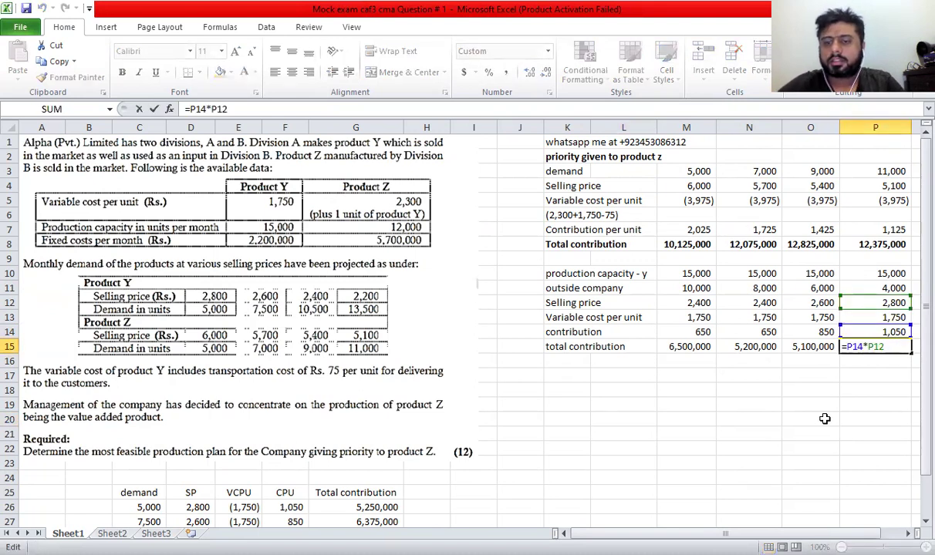
{"action": "key", "text": "BackSpace"}
{"action": "key", "text": "BackSpace"}
{"action": "key", "text": "BackSpace"}
{"action": "left_click", "coordinate": [856, 288]}
{"action": "key", "text": "Return"}
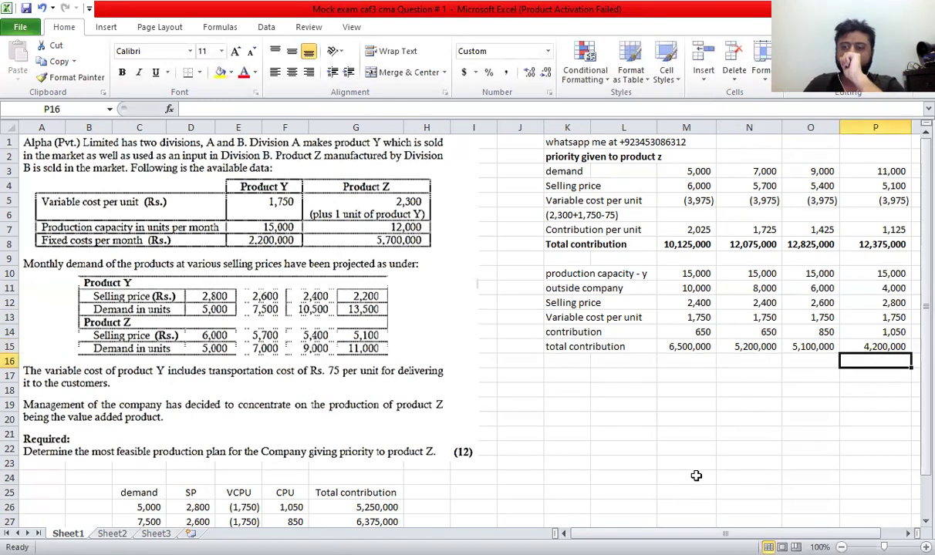
Examine column N's product Z demand and total contribution, and product Y's production capacity, outside company units and total contribution
{"action": "scroll", "coordinate": [678, 447], "scroll_direction": "down", "scroll_amount": 2}
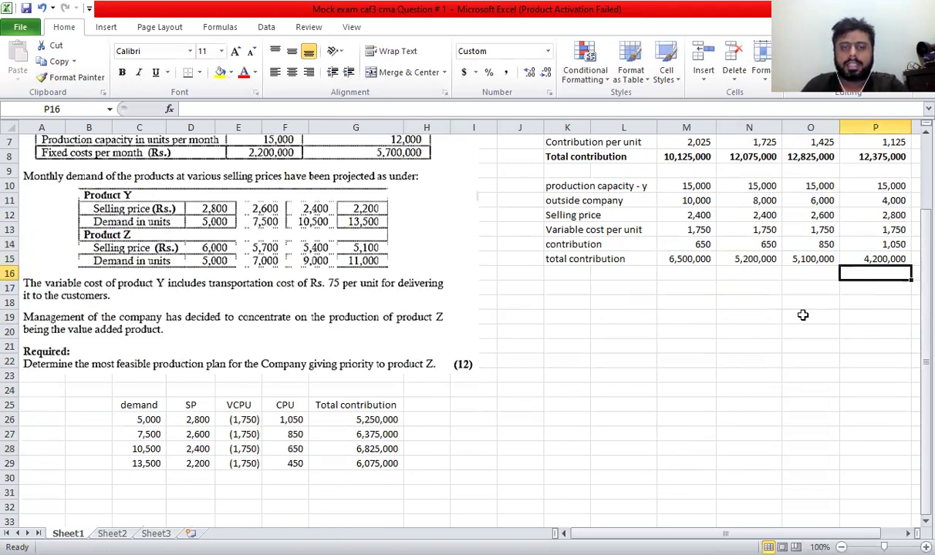
{"action": "left_click", "coordinate": [739, 263]}
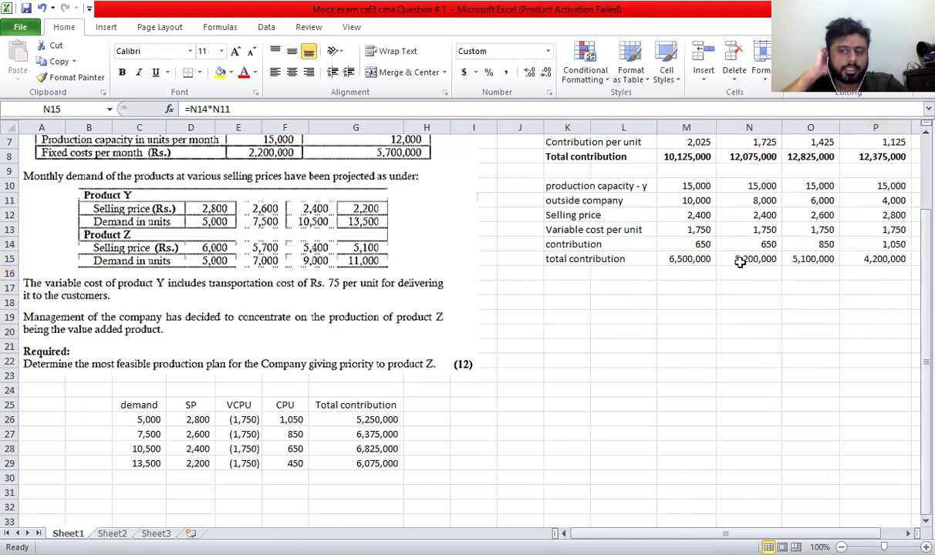
{"action": "left_click", "coordinate": [740, 263]}
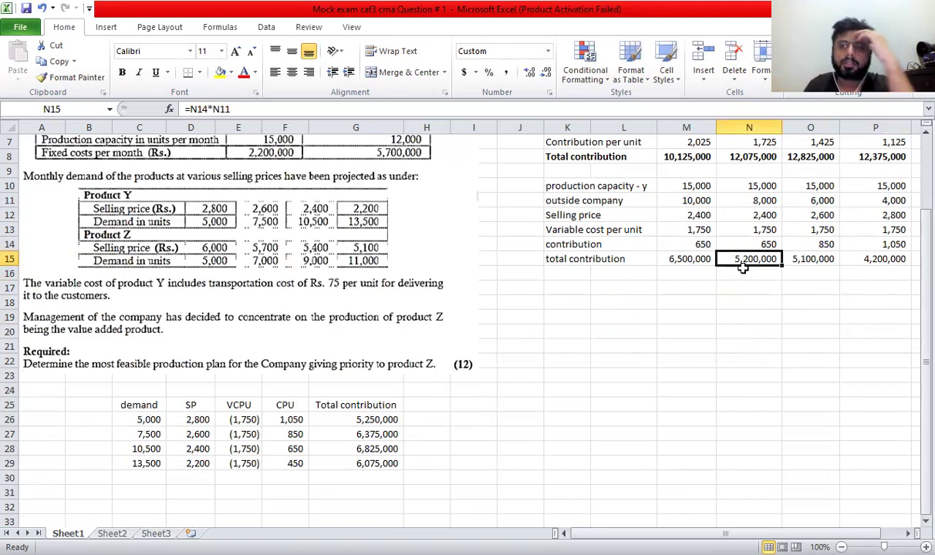
{"action": "scroll", "coordinate": [742, 267], "scroll_direction": "up", "scroll_amount": 1}
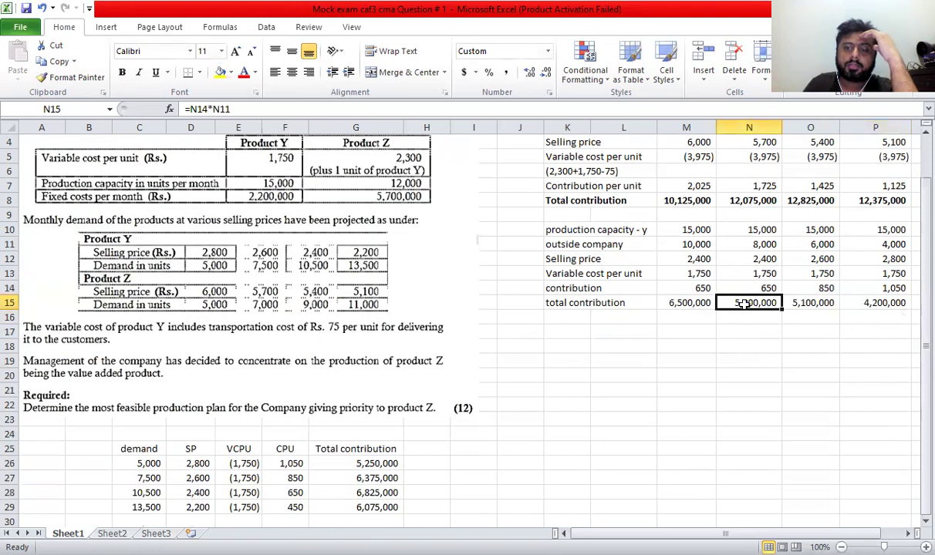
{"action": "scroll", "coordinate": [742, 304], "scroll_direction": "up", "scroll_amount": 1}
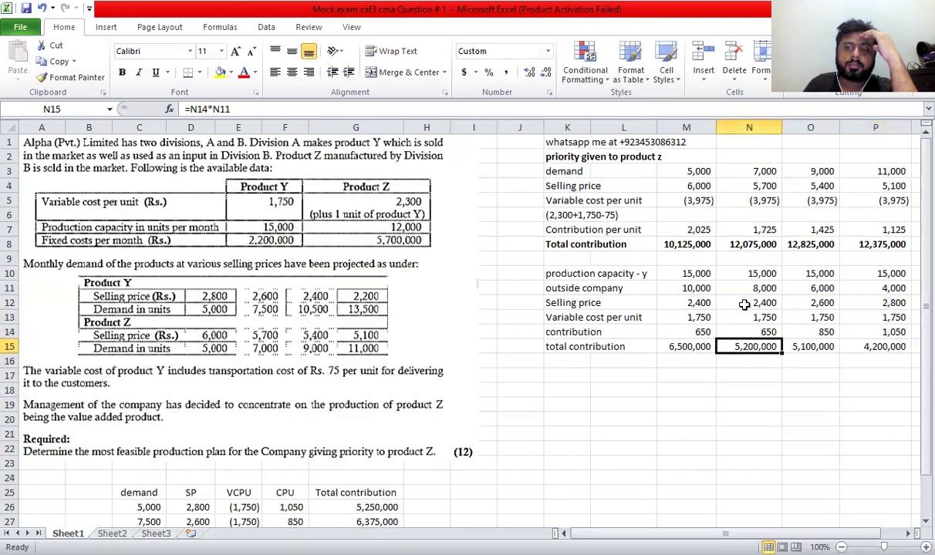
{"action": "left_click", "coordinate": [746, 170]}
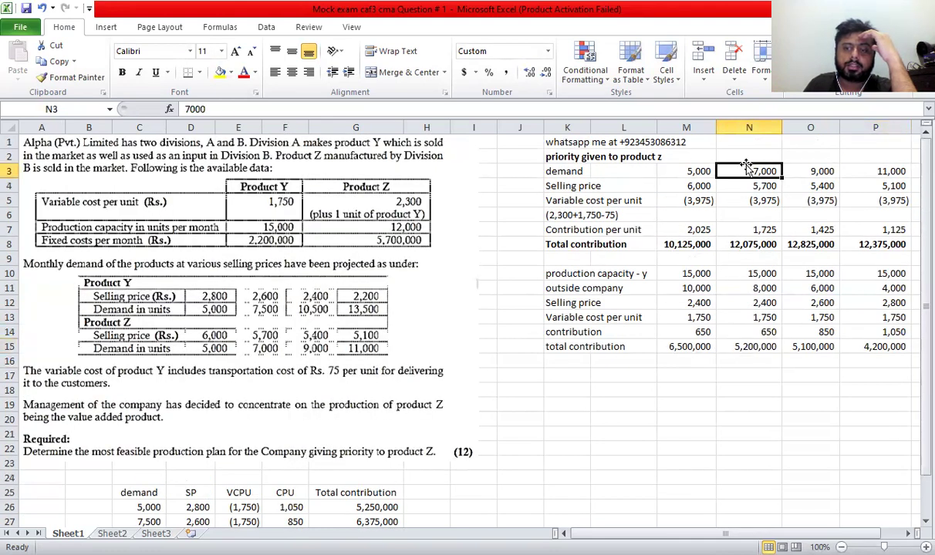
{"action": "left_click", "coordinate": [747, 245]}
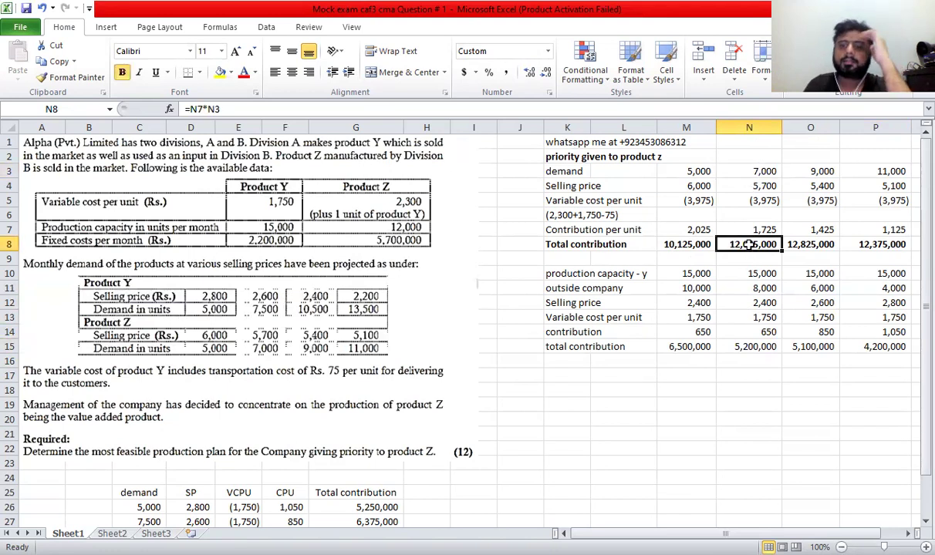
{"action": "scroll", "coordinate": [748, 244], "scroll_direction": "down", "scroll_amount": 1}
{"action": "left_click", "coordinate": [746, 230]}
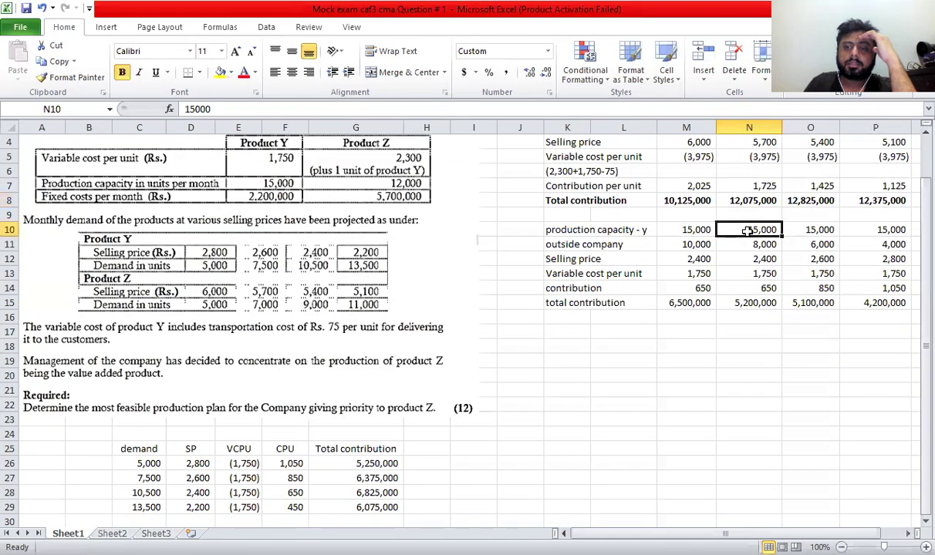
{"action": "scroll", "coordinate": [710, 242], "scroll_direction": "up", "scroll_amount": 1}
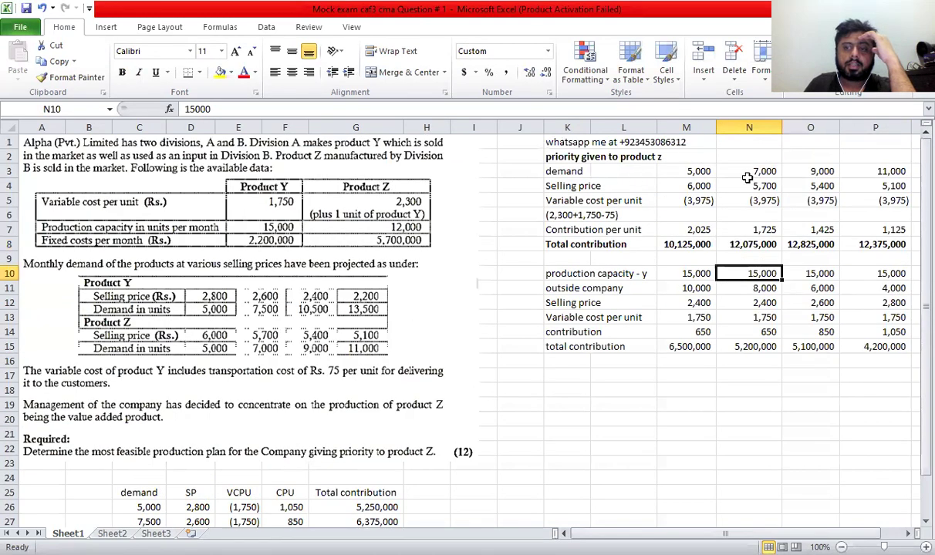
{"action": "left_click", "coordinate": [747, 170]}
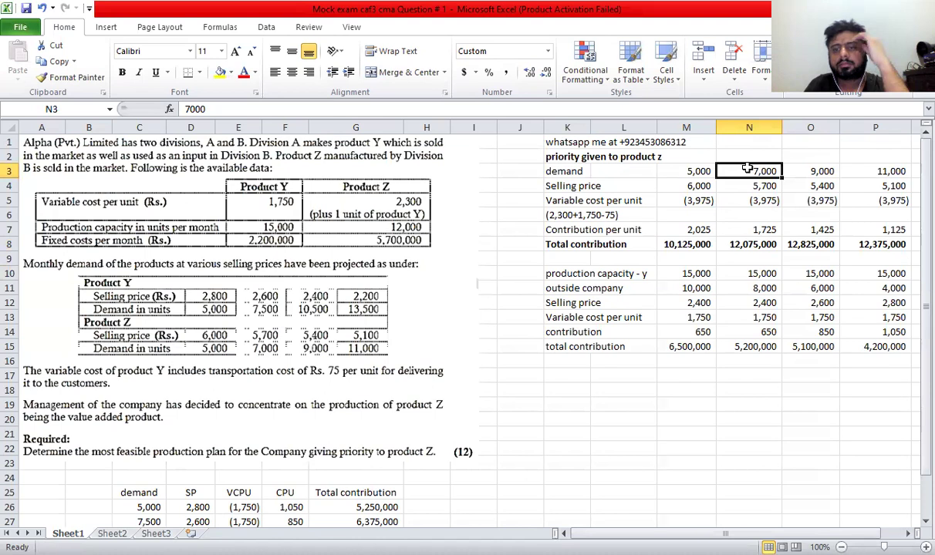
{"action": "scroll", "coordinate": [747, 170], "scroll_direction": "down", "scroll_amount": 1}
{"action": "left_click", "coordinate": [752, 244]}
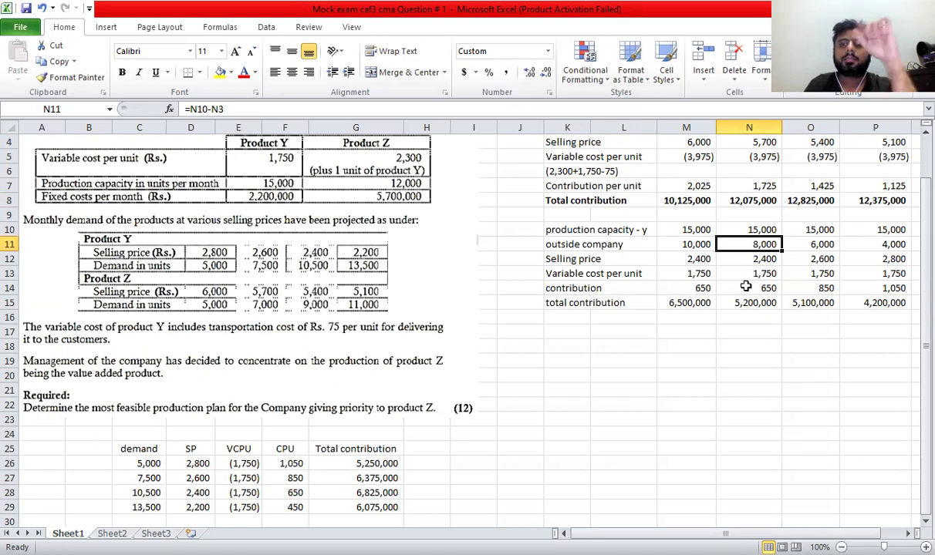
Examine product Y's selling price, variable cost, contribution per unit and total contribution in column N
{"action": "left_click", "coordinate": [746, 259]}
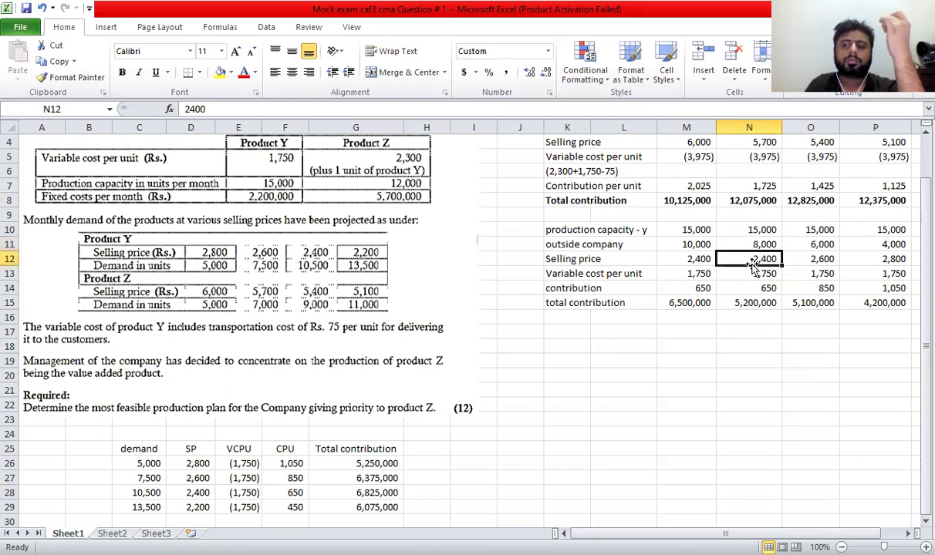
{"action": "left_click", "coordinate": [746, 276]}
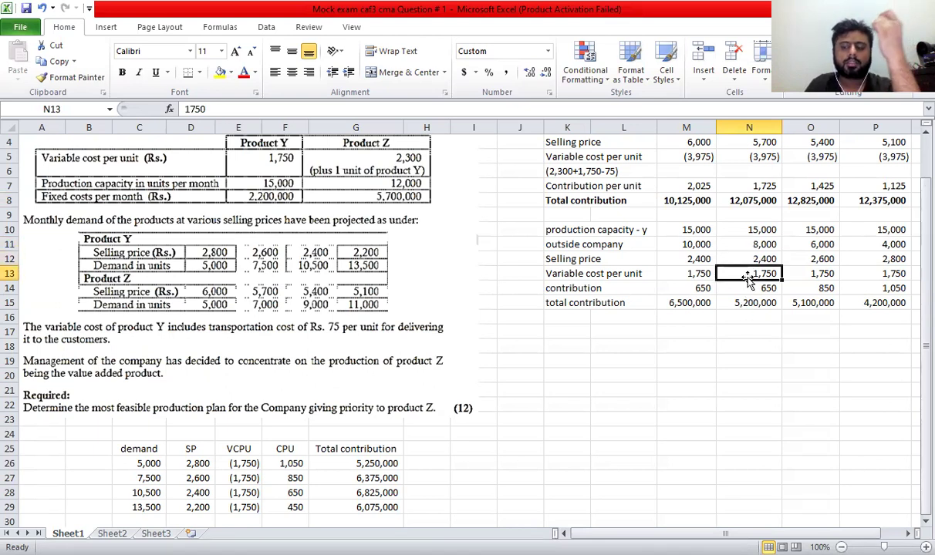
{"action": "left_click", "coordinate": [746, 288]}
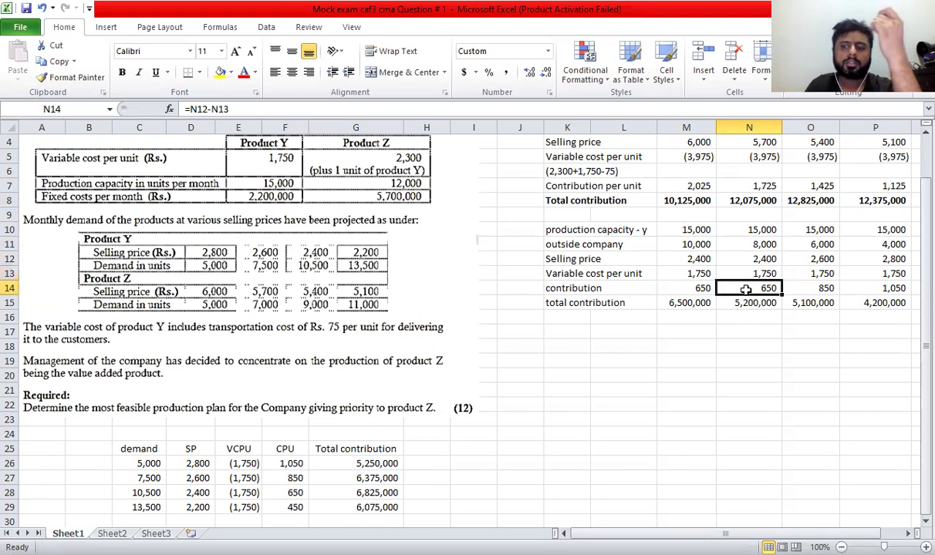
{"action": "left_click", "coordinate": [746, 303]}
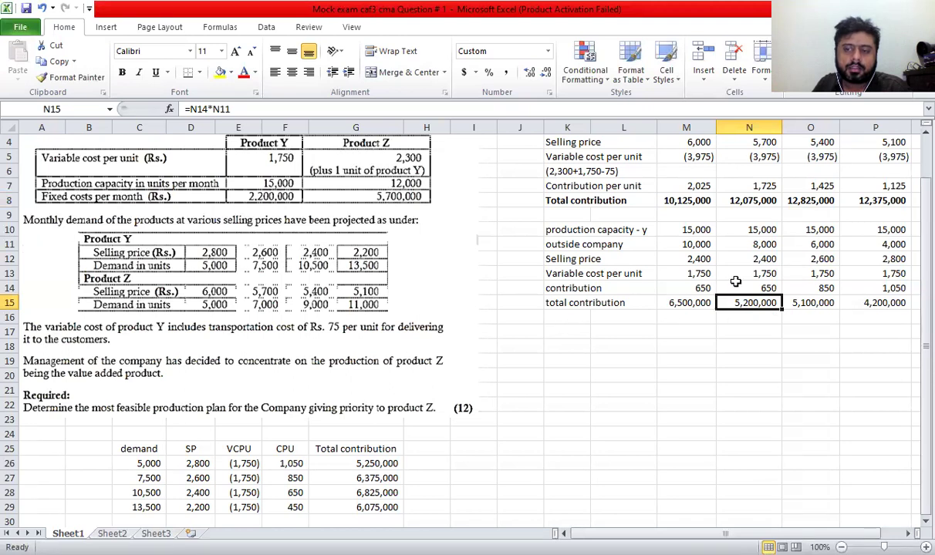
Compare column N's outside company units and total contribution with the 7,500-unit demand row of product Y's table
{"action": "left_click", "coordinate": [728, 244]}
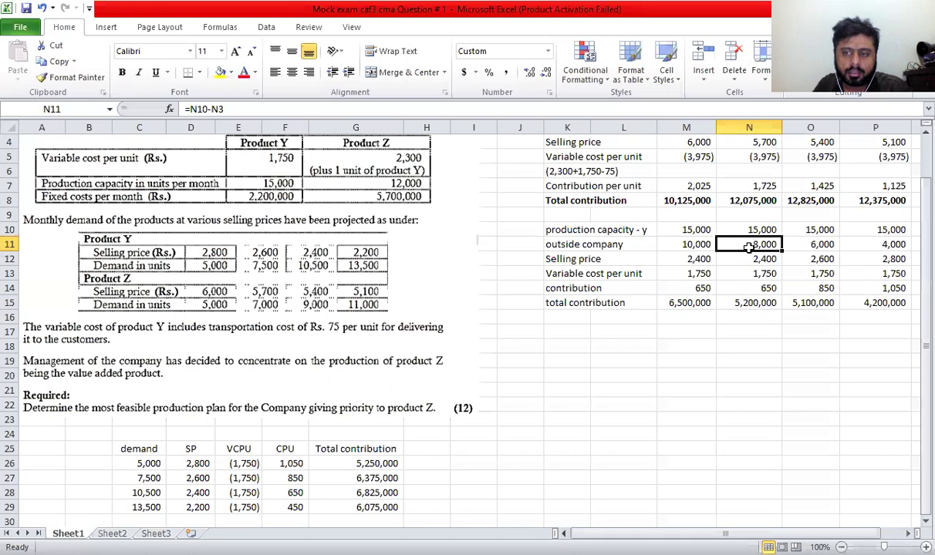
{"action": "left_click", "coordinate": [741, 301]}
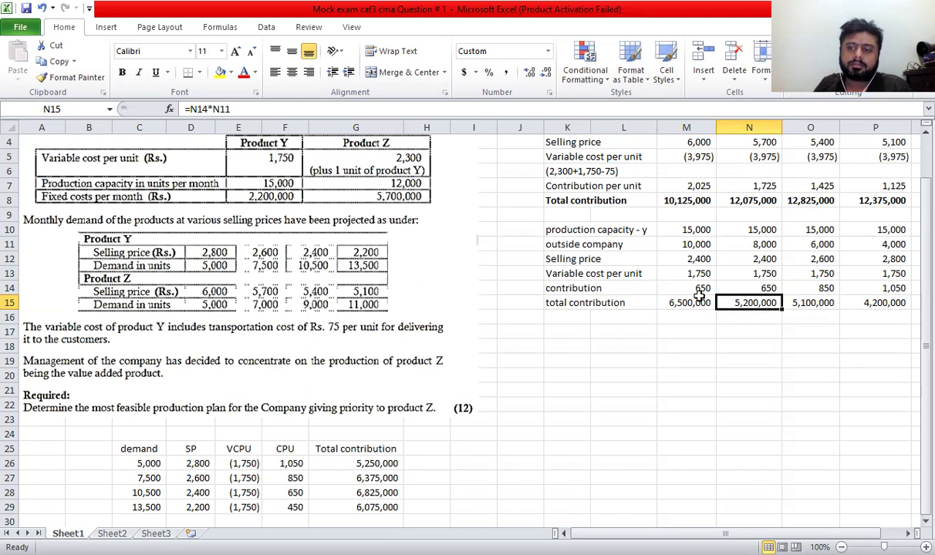
{"action": "left_click", "coordinate": [729, 244]}
{"action": "left_click", "coordinate": [732, 300]}
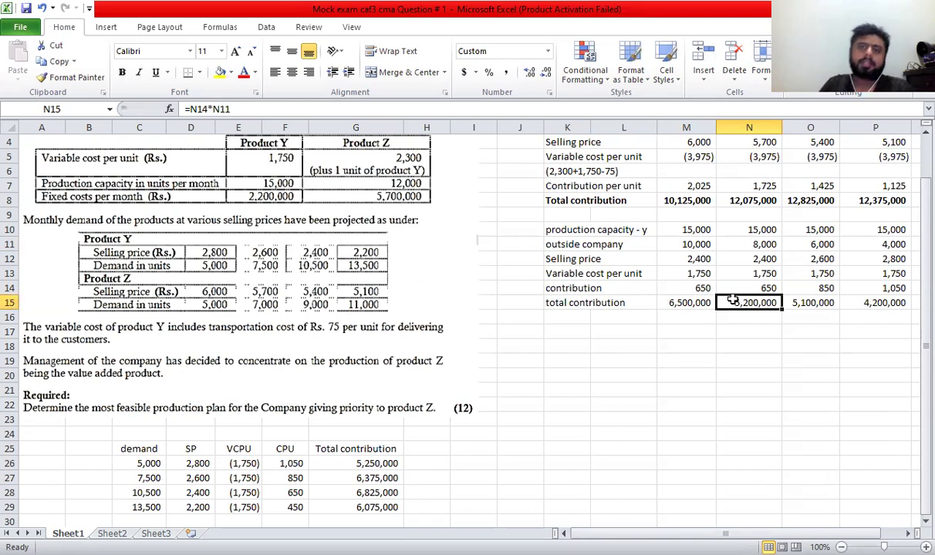
{"action": "left_click", "coordinate": [733, 244]}
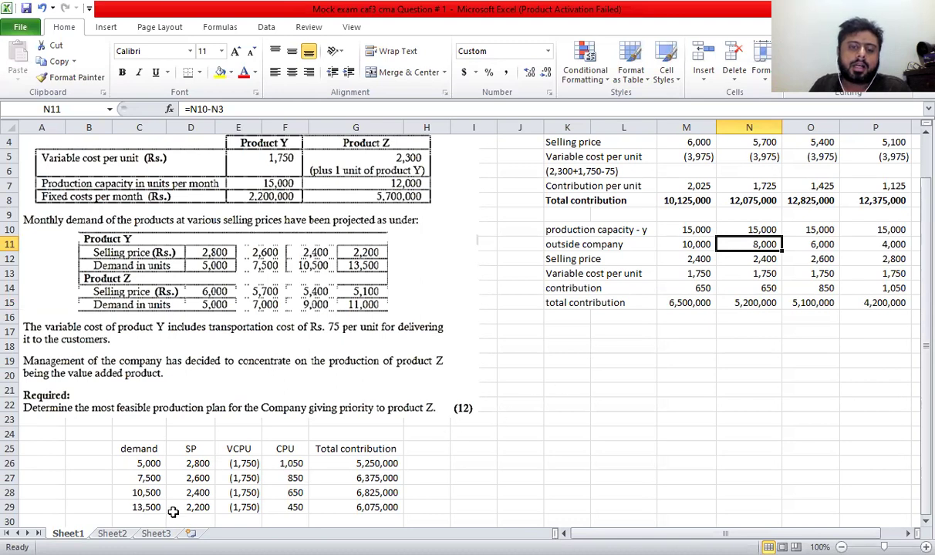
{"action": "left_click_drag", "start_coordinate": [129, 481], "coordinate": [351, 478]}
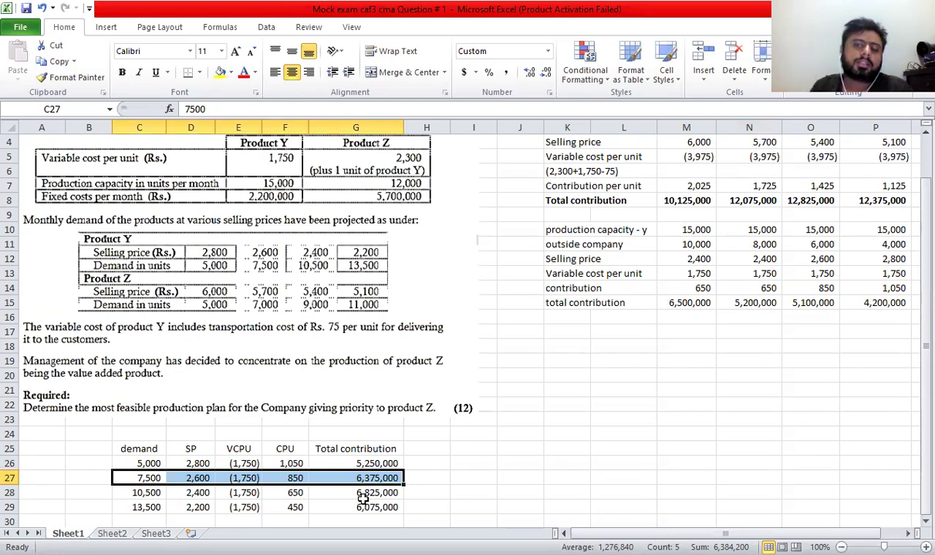
{"action": "left_click", "coordinate": [740, 245]}
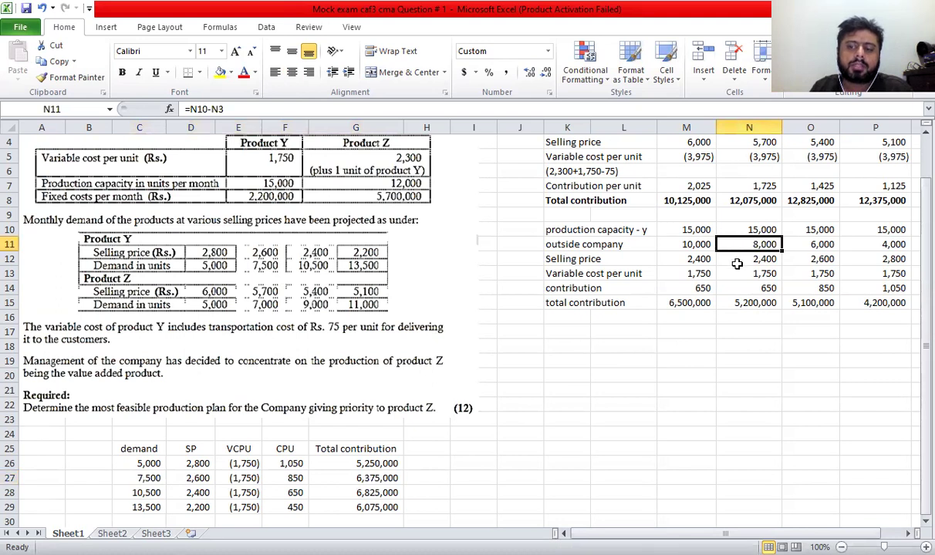
{"action": "left_click", "coordinate": [549, 329]}
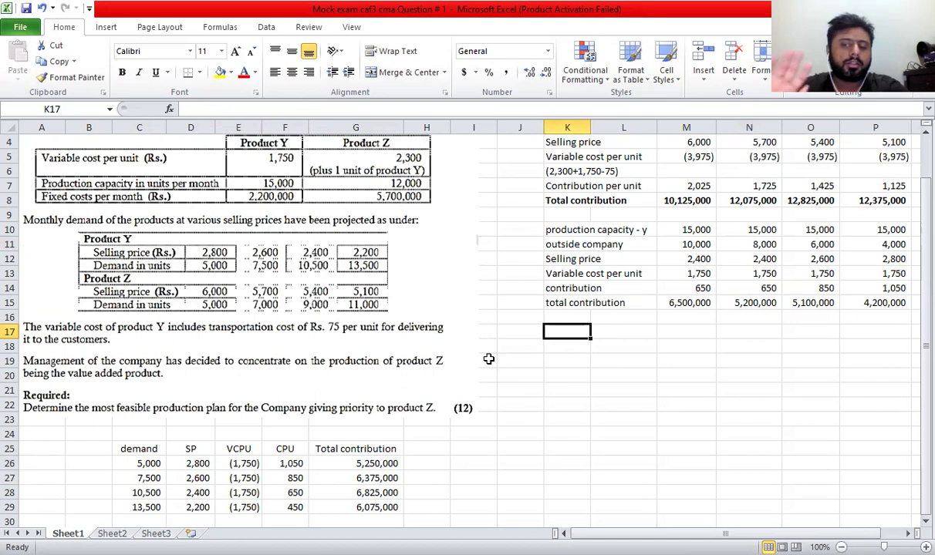
Check column N's product Z demand against product Y's production capacity and the units left for outside sale
{"action": "scroll", "coordinate": [822, 141], "scroll_direction": "up", "scroll_amount": 1}
{"action": "left_click", "coordinate": [739, 168]}
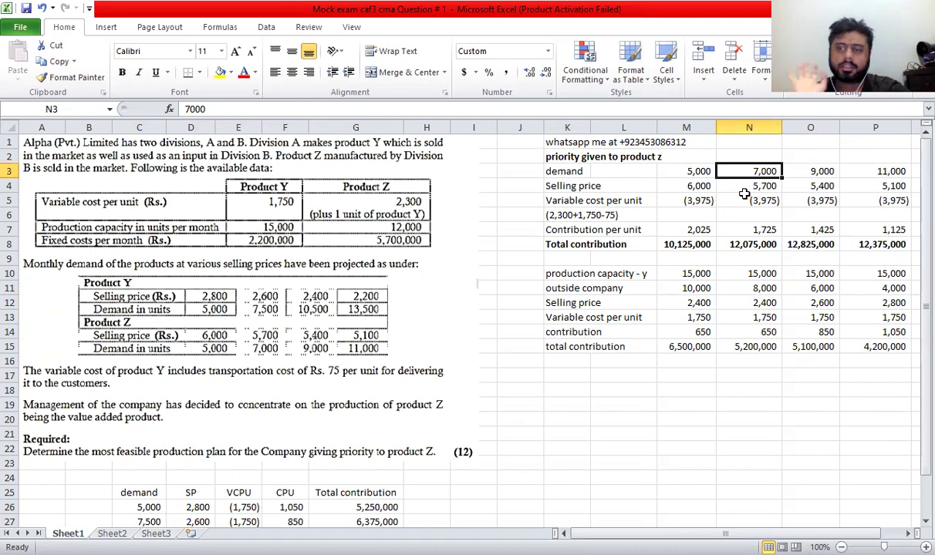
{"action": "left_click", "coordinate": [738, 271]}
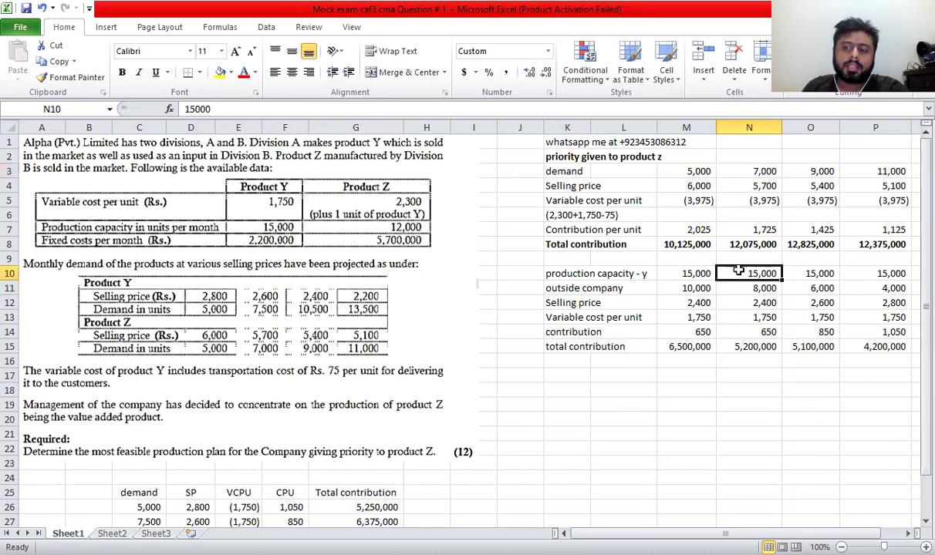
{"action": "left_click", "coordinate": [740, 170]}
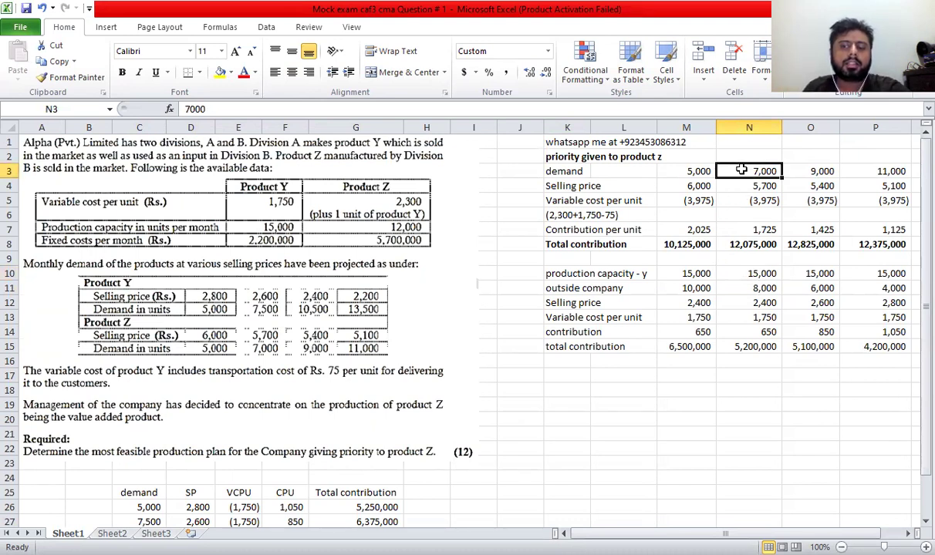
{"action": "left_click", "coordinate": [739, 272]}
{"action": "left_click", "coordinate": [739, 288]}
{"action": "scroll", "coordinate": [739, 289], "scroll_direction": "down", "scroll_amount": 3}
{"action": "scroll", "coordinate": [739, 290], "scroll_direction": "down", "scroll_amount": 3}
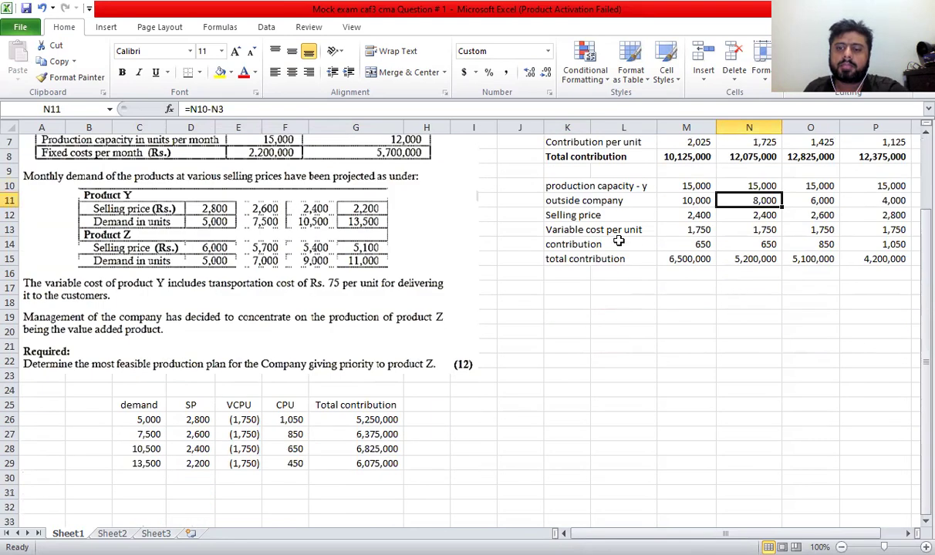
Change the row 11 label in K11 to "MAX outside company"
{"action": "left_click", "coordinate": [553, 194]}
{"action": "key", "text": "F2"}
{"action": "key", "text": "Home"}
{"action": "type", "text": "MAX"}
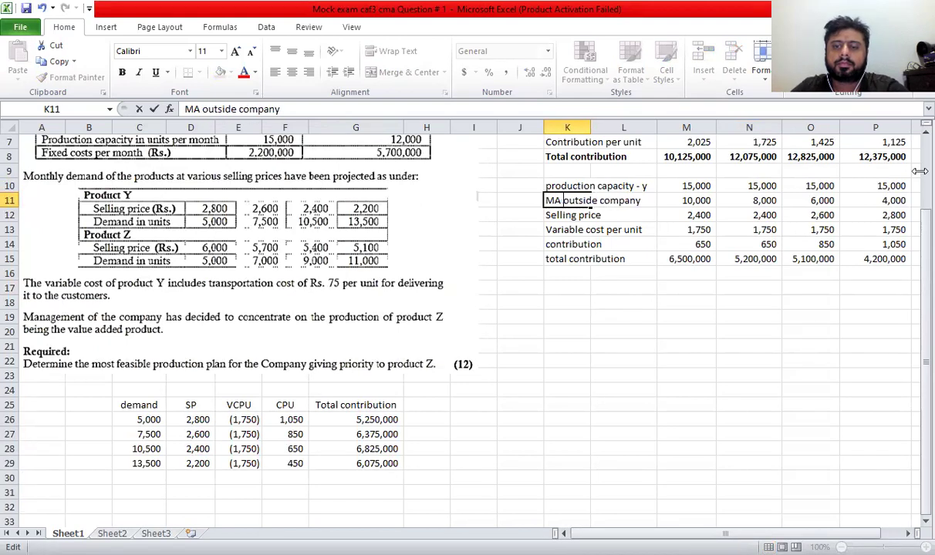
{"action": "key", "text": "Return"}
{"action": "key", "text": "Right"}
{"action": "key", "text": "Right"}
{"action": "key", "text": "Up"}
{"action": "key", "text": "shift+Right"}
{"action": "key", "text": "shift+Right"}
{"action": "key", "text": "shift+Right"}
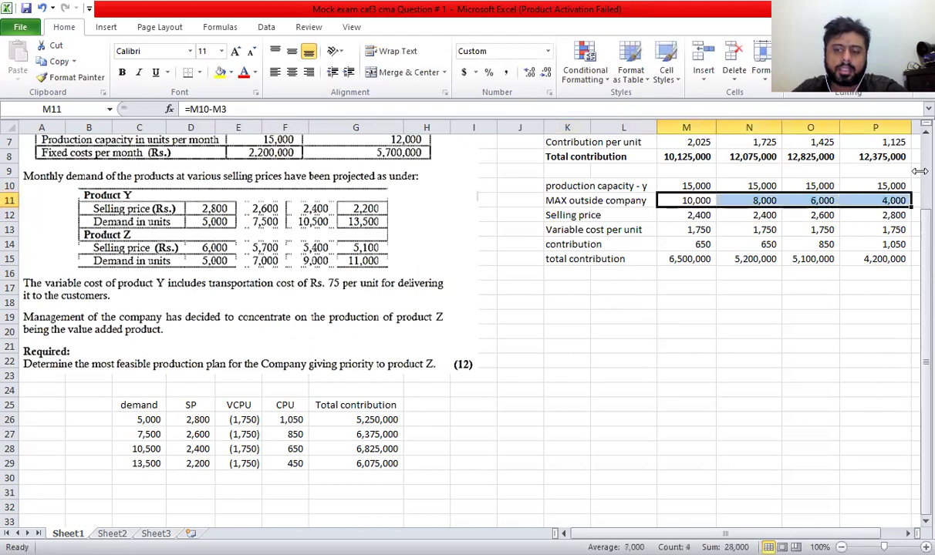
Enter the label "Actual" in K17, below product Y's total contribution block
{"action": "key", "text": "Down"}
{"action": "key", "text": "Down"}
{"action": "key", "text": "Down"}
{"action": "key", "text": "Down"}
{"action": "key", "text": "Down"}
{"action": "key", "text": "Down"}
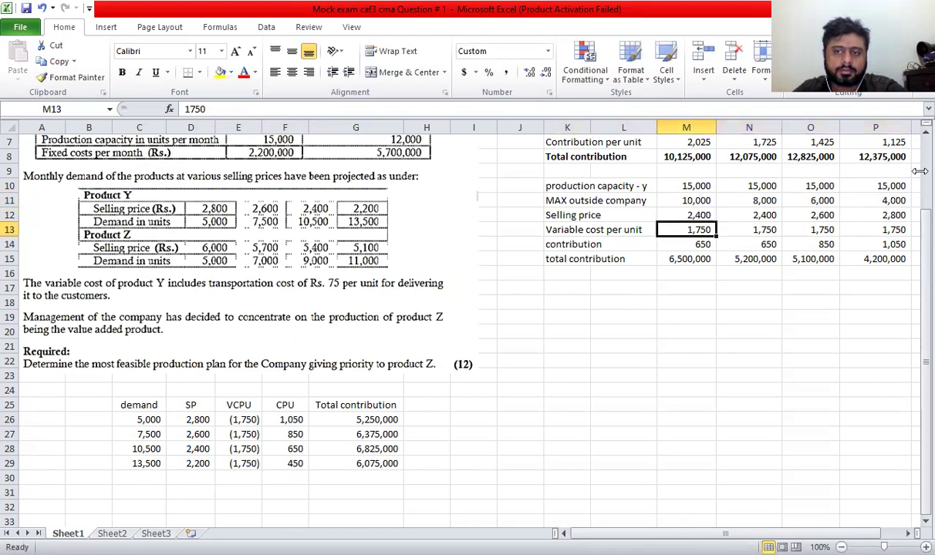
{"action": "key", "text": "Left"}
{"action": "key", "text": "Left"}
{"action": "type", "text": "Actual"}
{"action": "key", "text": "Return"}
{"action": "key", "text": "Up"}
{"action": "key", "text": "Right"}
{"action": "key", "text": "Right"}
{"action": "key", "text": "Right"}
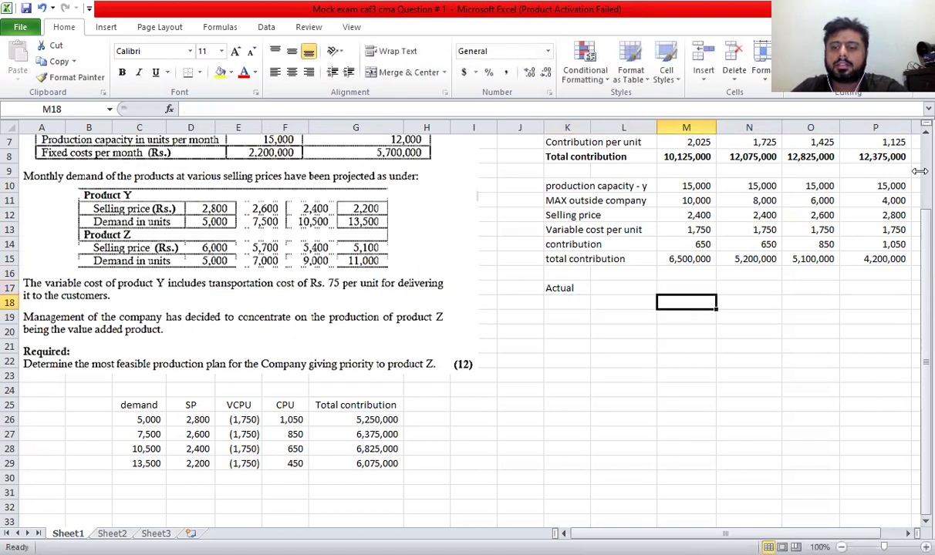
{"action": "type", "text": "="}
{"action": "key", "text": "Up"}
{"action": "key", "text": "Up"}
{"action": "key", "text": "Up"}
{"action": "key", "text": "Up"}
{"action": "key", "text": "Up"}
{"action": "key", "text": "Up"}
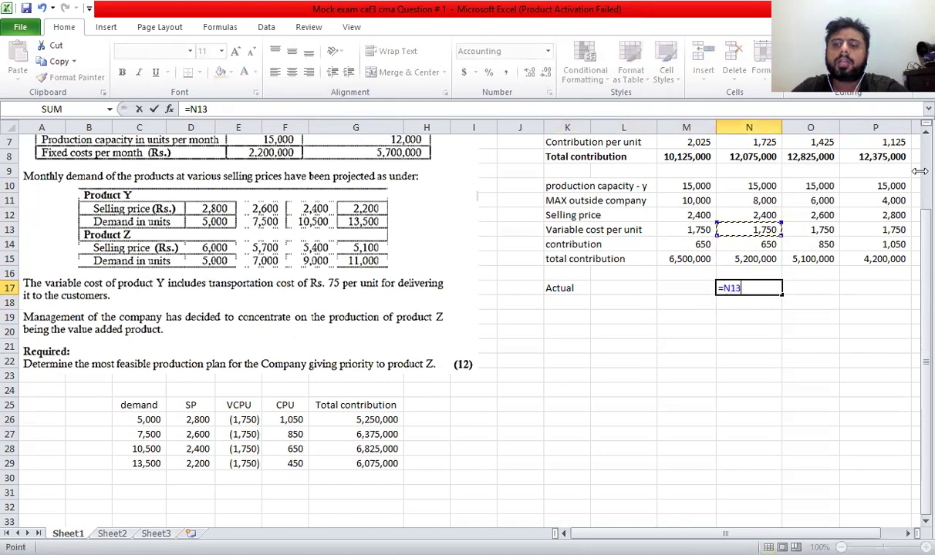
{"action": "key", "text": "Escape"}
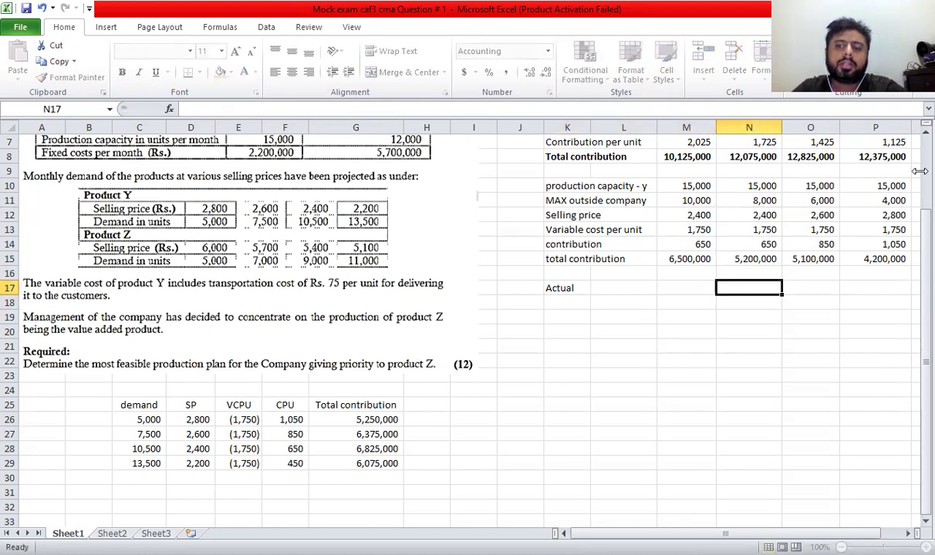
Link N17 to the 7,500-unit demand in product Y's table with the formula =C27
{"action": "type", "text": "="}
{"action": "key", "text": "Up"}
{"action": "key", "text": "Down"}
{"action": "key", "text": "Down"}
{"action": "key", "text": "Down"}
{"action": "key", "text": "Down"}
{"action": "key", "text": "Down"}
{"action": "key", "text": "Down"}
{"action": "key", "text": "Down"}
{"action": "key", "text": "Down"}
{"action": "key", "text": "Down"}
{"action": "key", "text": "Left"}
{"action": "key", "text": "Left"}
{"action": "key", "text": "Left"}
{"action": "key", "text": "Left"}
{"action": "key", "text": "Left"}
{"action": "key", "text": "Left"}
{"action": "key", "text": "Left"}
{"action": "key", "text": "Left"}
{"action": "key", "text": "Left"}
{"action": "key", "text": "Left"}
{"action": "key", "text": "Left"}
{"action": "key", "text": "Down"}
{"action": "key", "text": "Down"}
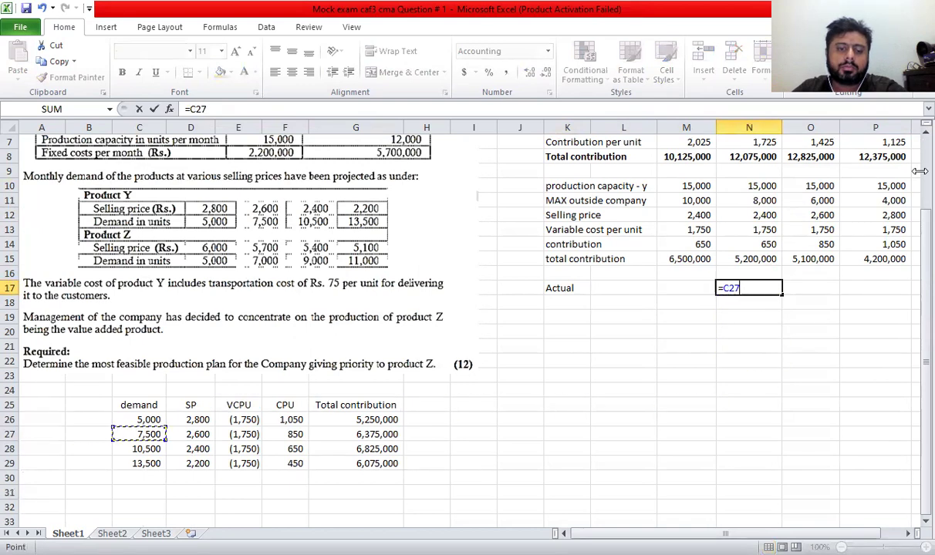
{"action": "key", "text": "ctrl+Return"}
Format the range M17:P23 to show numbers without decimal places
{"action": "key", "text": "Left"}
{"action": "key", "text": "shift+Right"}
{"action": "key", "text": "shift+Right"}
{"action": "key", "text": "shift+Right"}
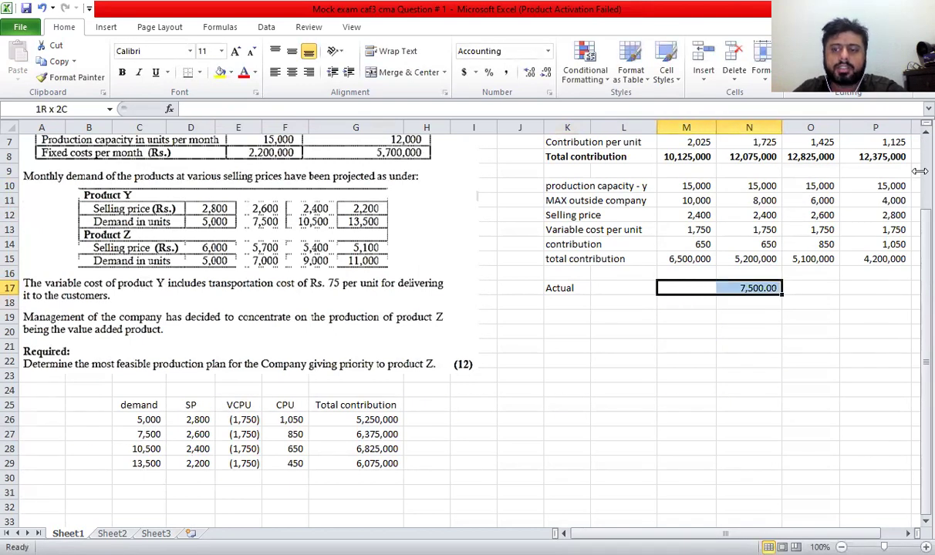
{"action": "key", "text": "shift+Down"}
{"action": "key", "text": "shift+Down"}
{"action": "key", "text": "shift+Down"}
{"action": "key", "text": "shift+Down"}
{"action": "key", "text": "shift+Down"}
{"action": "key", "text": "shift+Down"}
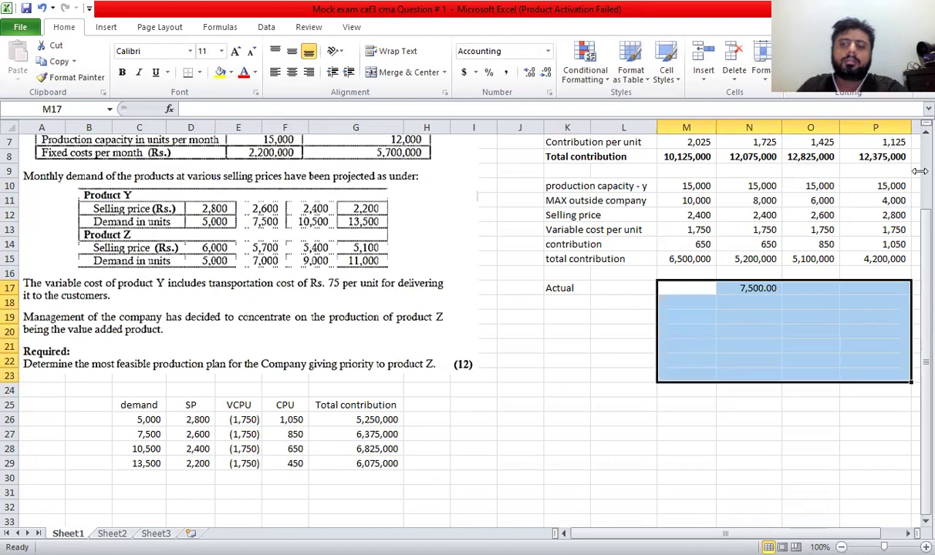
{"action": "left_click", "coordinate": [524, 72]}
{"action": "left_click", "coordinate": [524, 71]}
{"action": "left_click", "coordinate": [653, 301]}
{"action": "left_click", "coordinate": [751, 304]}
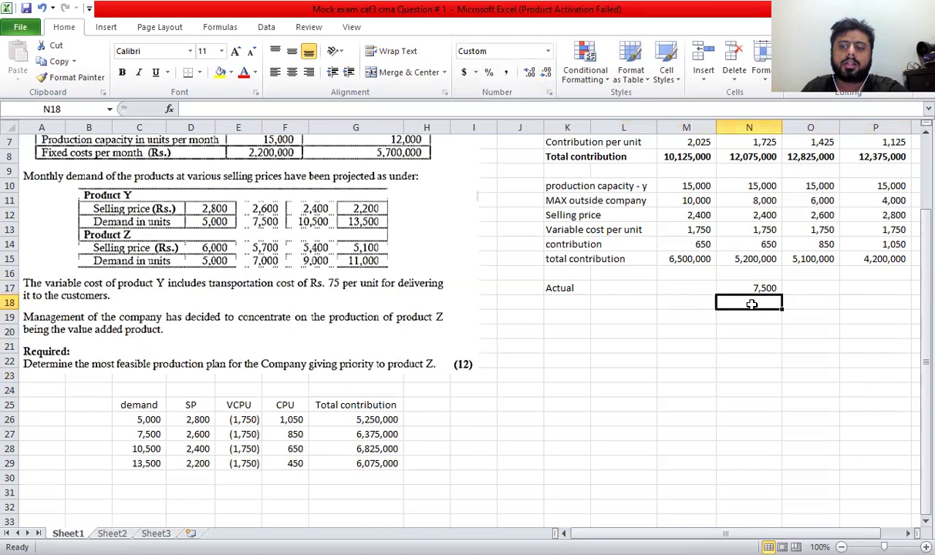
Compare the 7,500-unit demand and its total contribution in G27 with product Y's total contribution in N15
{"action": "left_click", "coordinate": [725, 289]}
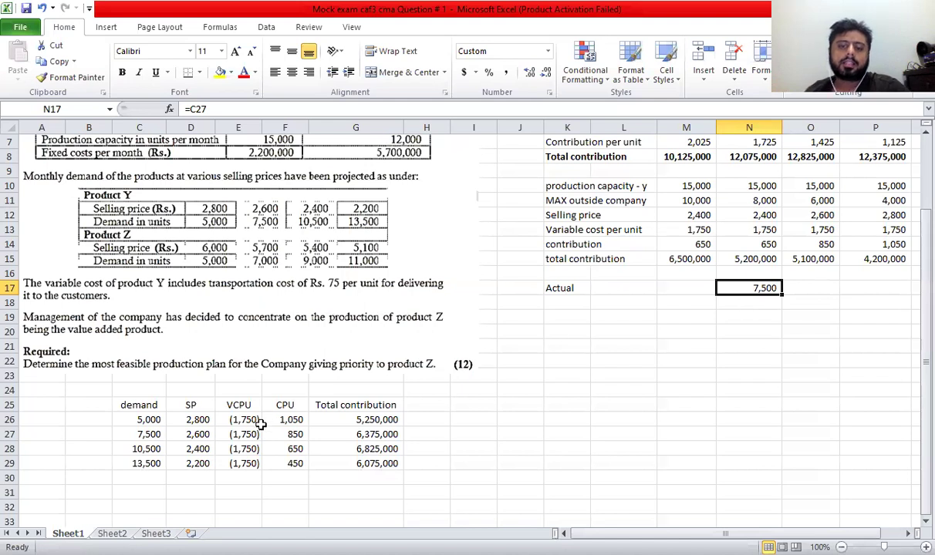
{"action": "left_click", "coordinate": [148, 437]}
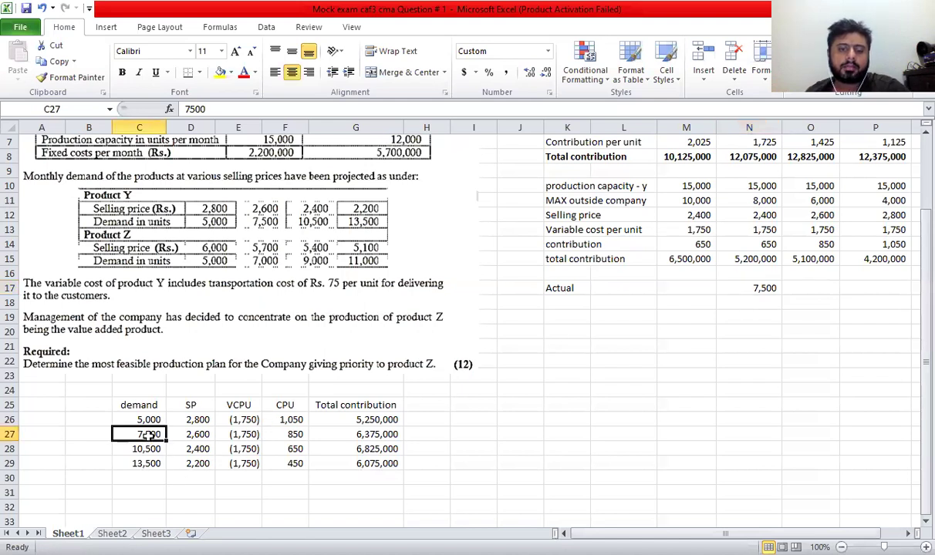
{"action": "left_click", "coordinate": [343, 433]}
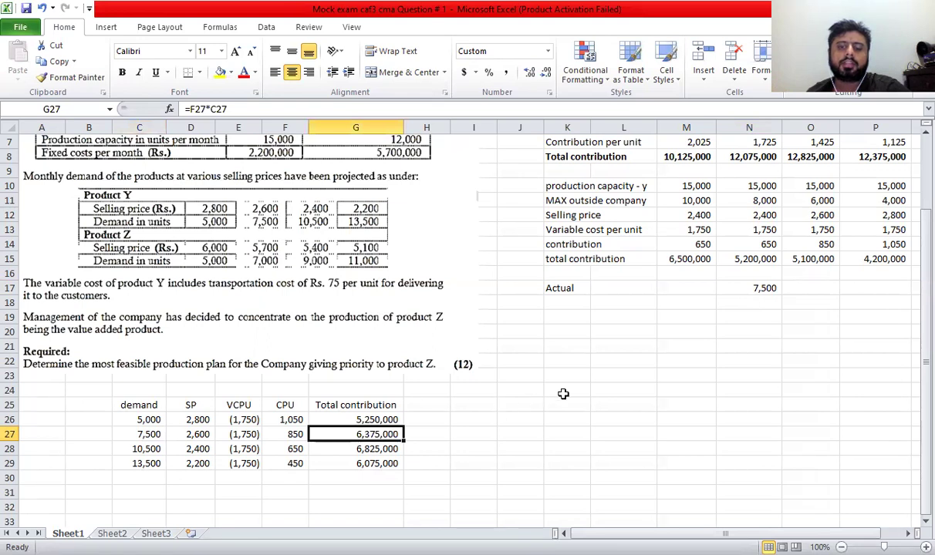
{"action": "left_click", "coordinate": [721, 259]}
Extend the label in K17 to read "Actual(higher of table and above)"
{"action": "left_click", "coordinate": [553, 306]}
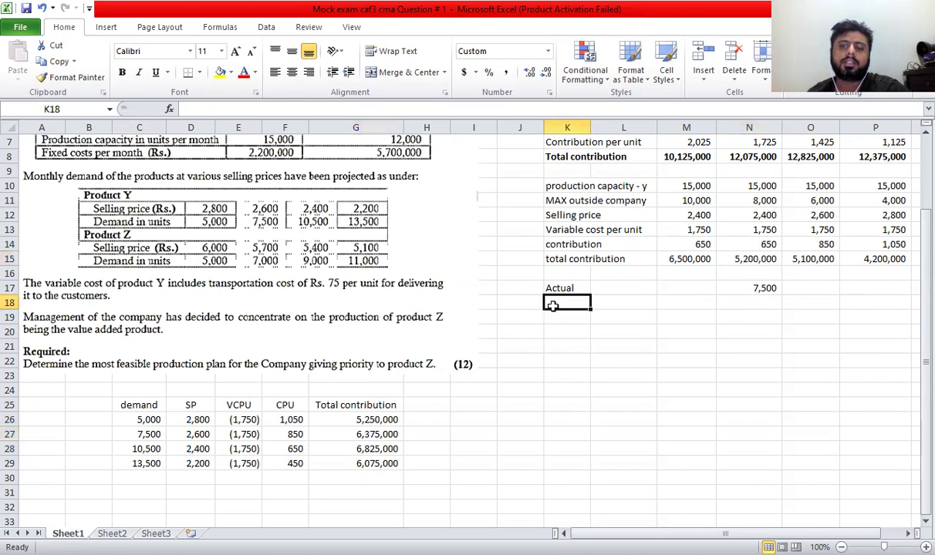
{"action": "key", "text": "Up"}
{"action": "key", "text": "F2"}
{"action": "type", "text": "(higher of table and above"}
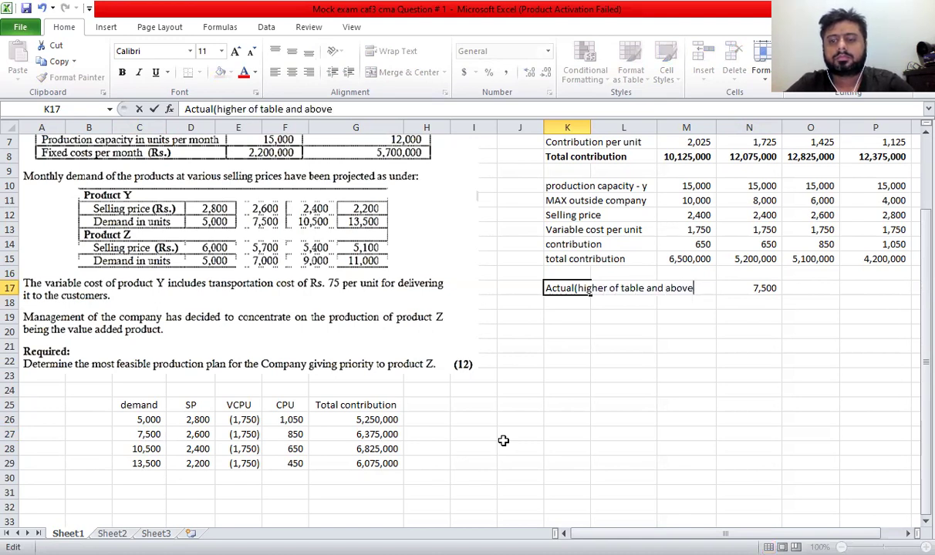
{"action": "type", "text": ")"}
{"action": "key", "text": "ctrl+Return"}
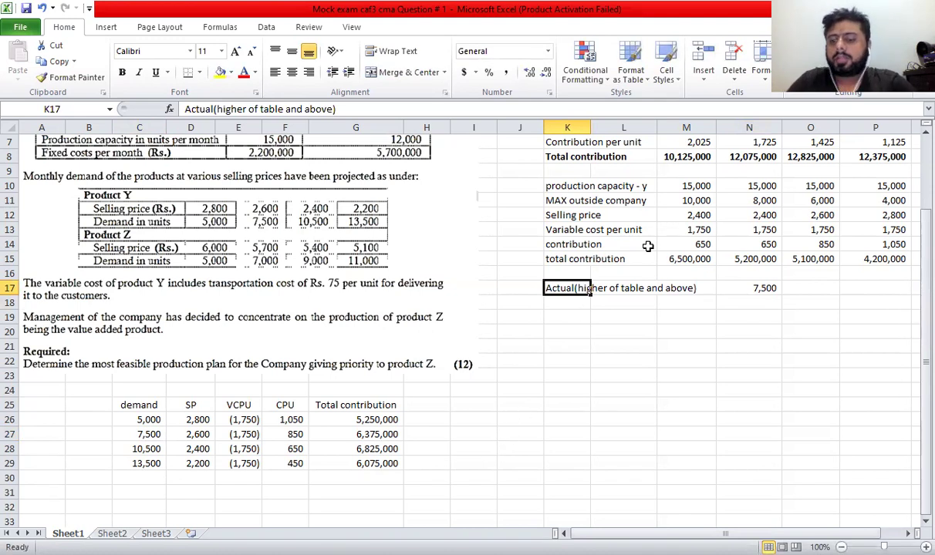
Clear the label in K17 and the demand formula in N17
{"action": "key", "text": "Delete"}
{"action": "key", "text": "Right"}
{"action": "key", "text": "Right"}
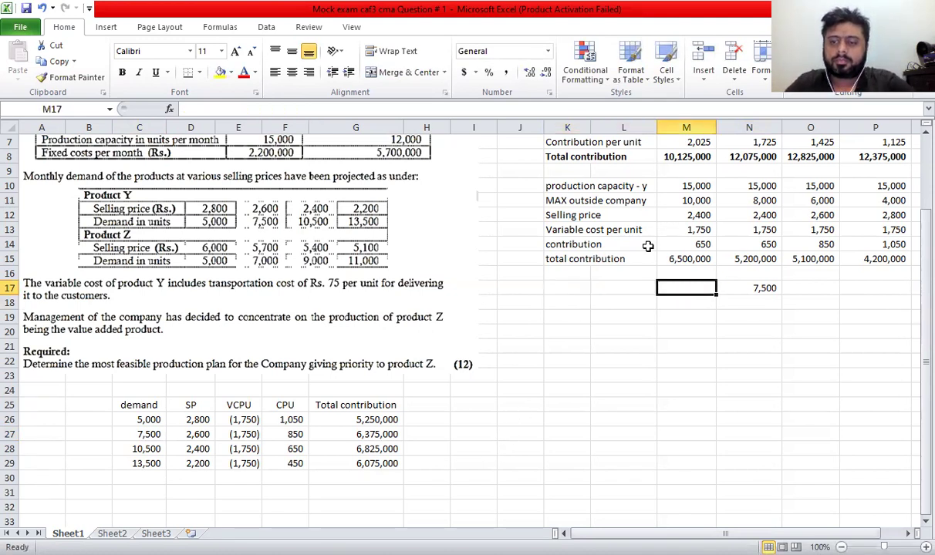
{"action": "key", "text": "Right"}
{"action": "key", "text": "Delete"}
Review column N's maximum outside company units, selling price and total contribution for product Y
{"action": "key", "text": "Left"}
{"action": "key", "text": "Left"}
{"action": "key", "text": "Up"}
{"action": "key", "text": "Up"}
{"action": "key", "text": "Up"}
{"action": "key", "text": "Up"}
{"action": "key", "text": "Up"}
{"action": "key", "text": "Right"}
{"action": "key", "text": "Right"}
{"action": "key", "text": "Up"}
{"action": "key", "text": "Down"}
{"action": "key", "text": "Down"}
{"action": "key", "text": "Down"}
{"action": "key", "text": "Down"}
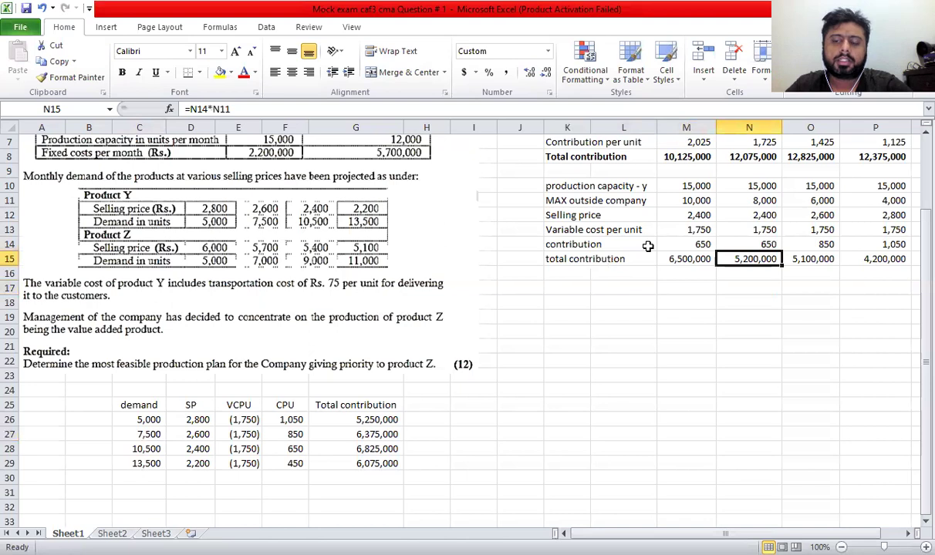
{"action": "key", "text": "Down"}
{"action": "key", "text": "Down"}
{"action": "key", "text": "Left"}
{"action": "key", "text": "Left"}
{"action": "key", "text": "Left"}
{"action": "key", "text": "Up"}
{"action": "key", "text": "Right"}
{"action": "key", "text": "Right"}
{"action": "key", "text": "Right"}
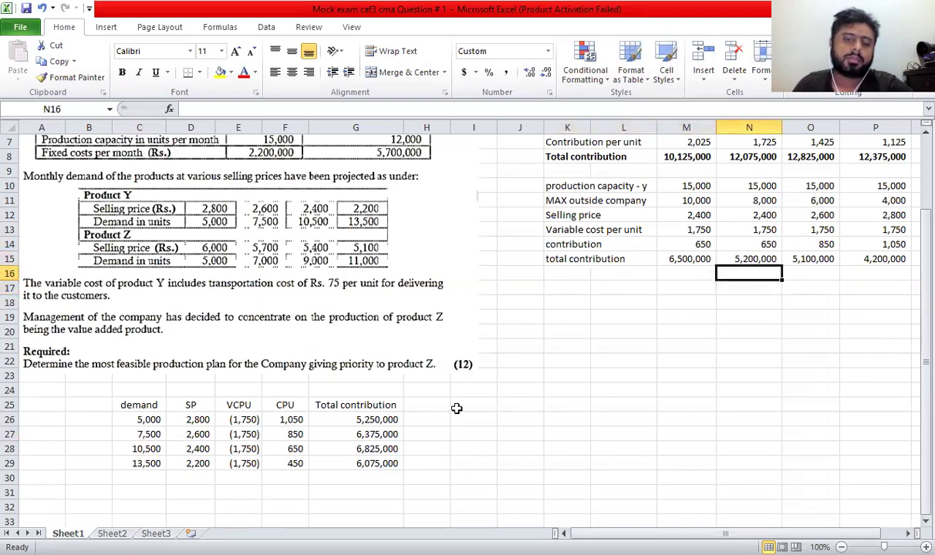
{"action": "key", "text": "Left"}
{"action": "key", "text": "Left"}
{"action": "key", "text": "Left"}
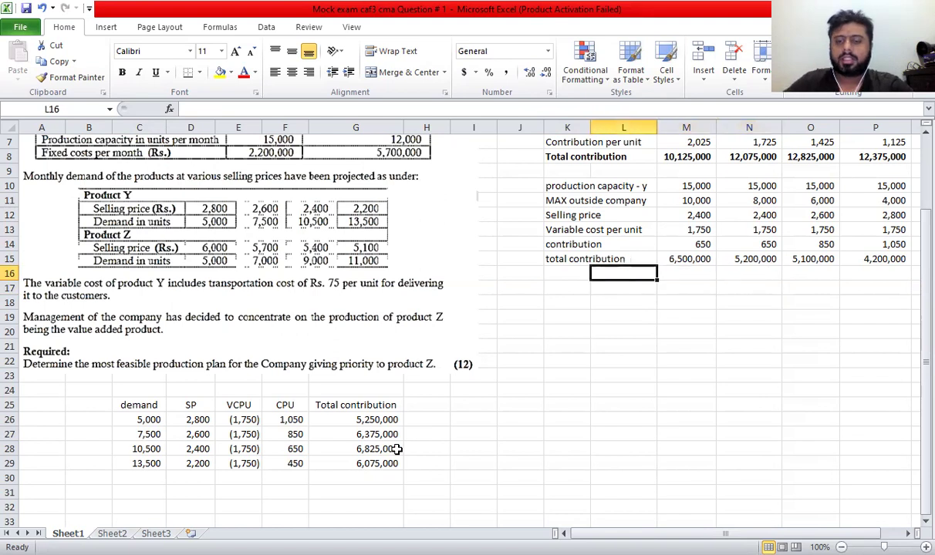
Label K16 "Alternate from table" beneath product Y's total contribution row
{"action": "type", "text": "Alternatve"}
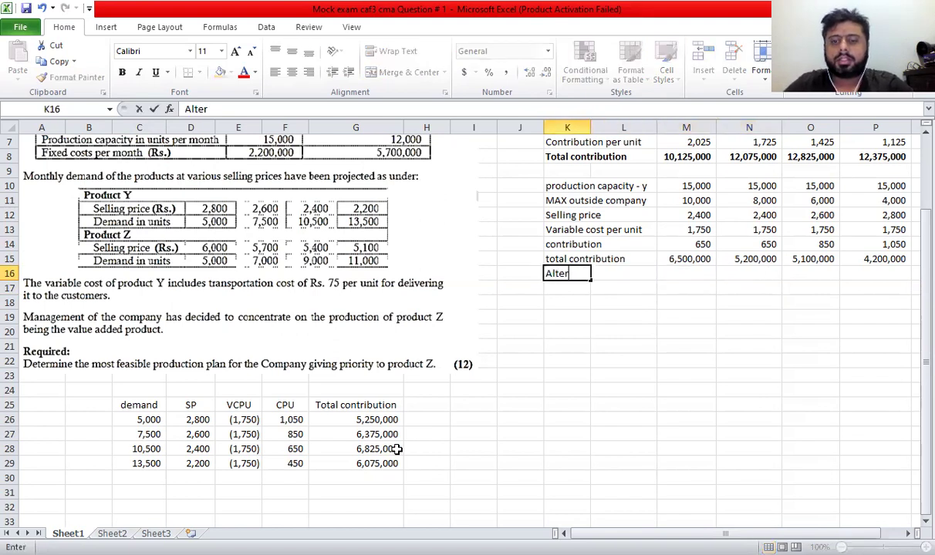
{"action": "key", "text": "BackSpace"}
{"action": "key", "text": "BackSpace"}
{"action": "type", "text": "e fr"}
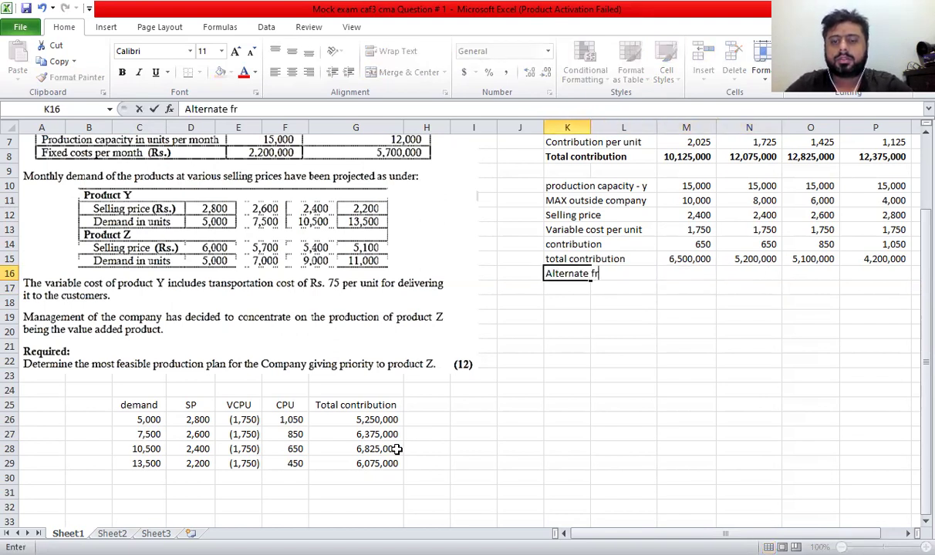
{"action": "type", "text": "om table"}
{"action": "key", "text": "Return"}
Link N16 to the total contribution of the 7,500-unit demand row with =G27
{"action": "key", "text": "Up"}
{"action": "key", "text": "Right"}
{"action": "key", "text": "Right"}
{"action": "key", "text": "Right"}
{"action": "type", "text": "="}
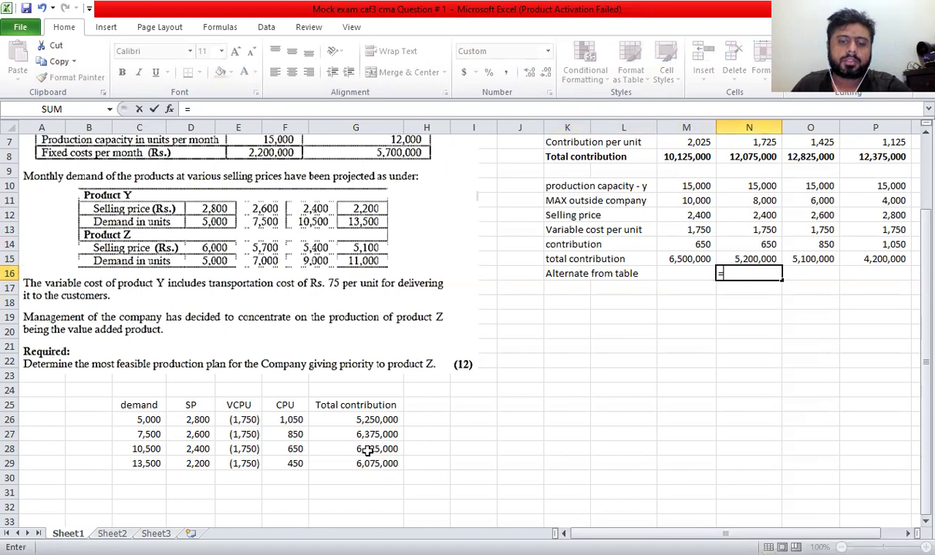
{"action": "left_click", "coordinate": [364, 434]}
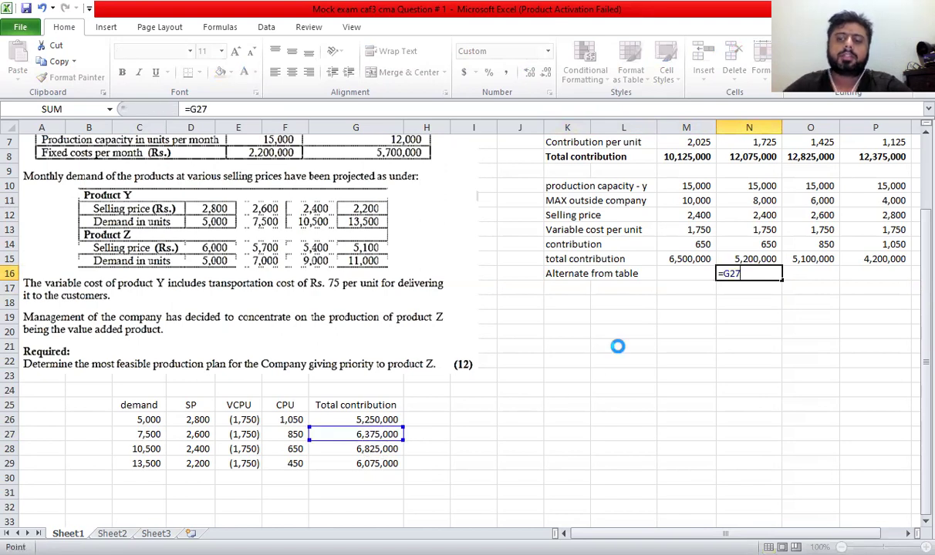
{"action": "key", "text": "Return"}
Add the label "Higher" in K18, leaving a blank row below the alternate contribution
{"action": "key", "text": "Up"}
{"action": "key", "text": "Down"}
{"action": "key", "text": "Down"}
{"action": "key", "text": "Left"}
{"action": "key", "text": "Left"}
{"action": "key", "text": "Left"}
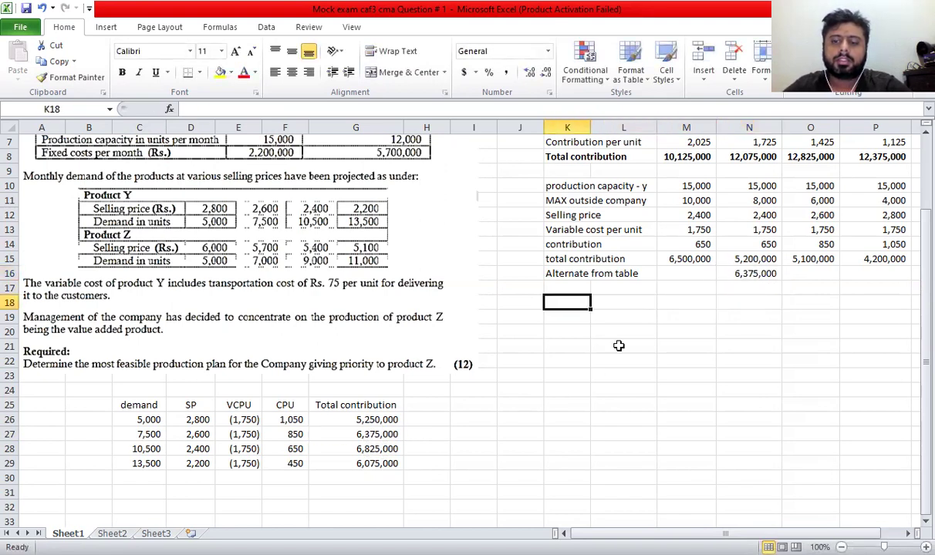
{"action": "type", "text": "Higher"}
Set the higher contribution in N18 to the alternate from the table with =N16
{"action": "key", "text": "Right"}
{"action": "key", "text": "Right"}
{"action": "key", "text": "Right"}
{"action": "type", "text": "="}
{"action": "key", "text": "Up"}
{"action": "key", "text": "Up"}
{"action": "key", "text": "Return"}
{"action": "key", "text": "Up"}
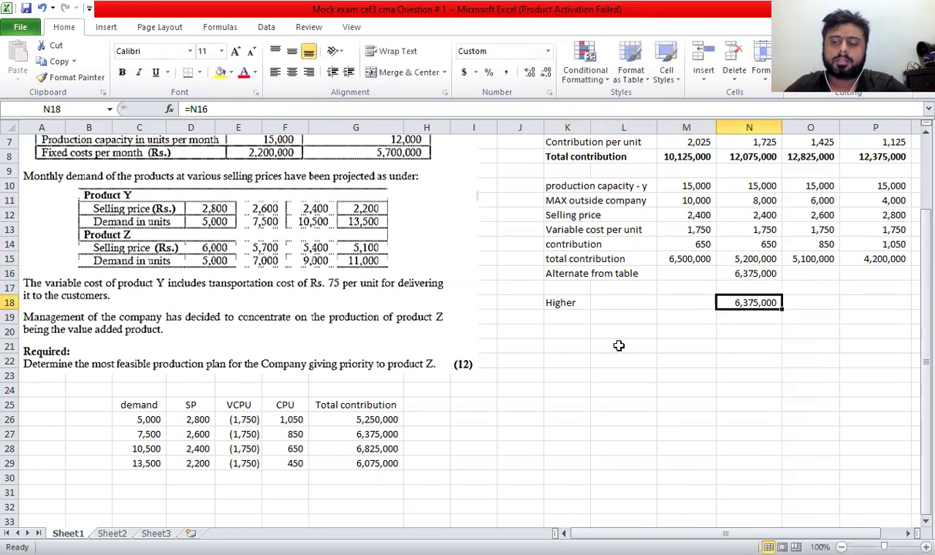
Compare column M's maximum outside company units and total contribution with the 7,500- and 10,500-unit rows of product Y's demand table
{"action": "key", "text": "Up"}
{"action": "key", "text": "Up"}
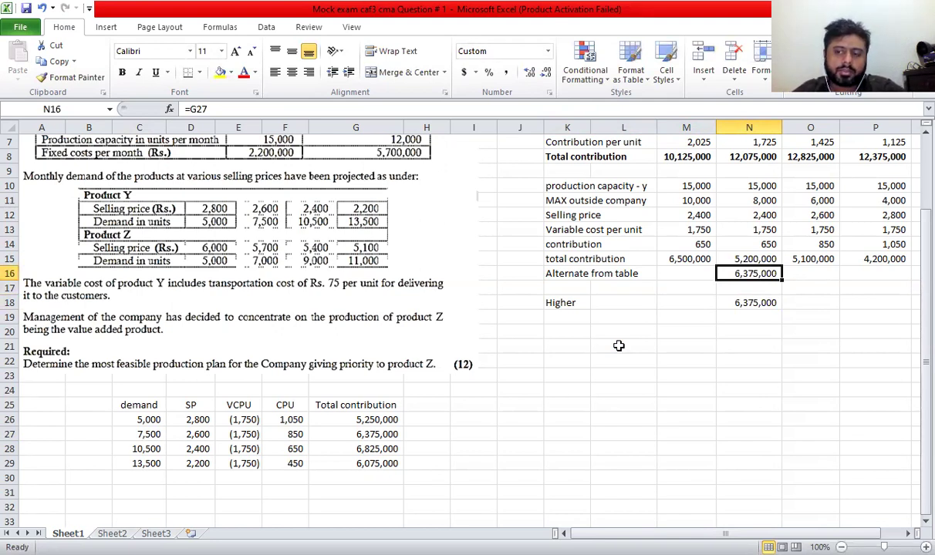
{"action": "key", "text": "Down"}
{"action": "key", "text": "Down"}
{"action": "key", "text": "Left"}
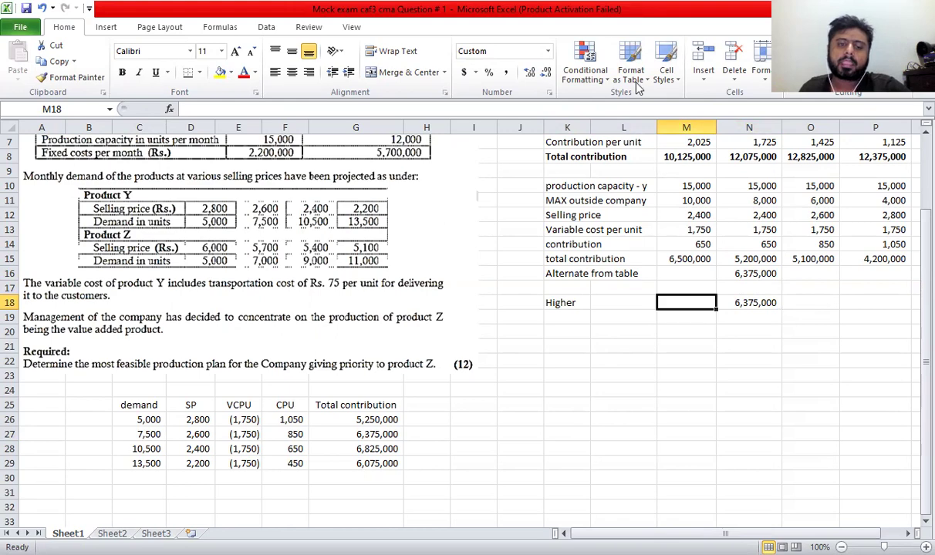
{"action": "scroll", "coordinate": [670, 231], "scroll_direction": "up", "scroll_amount": 2}
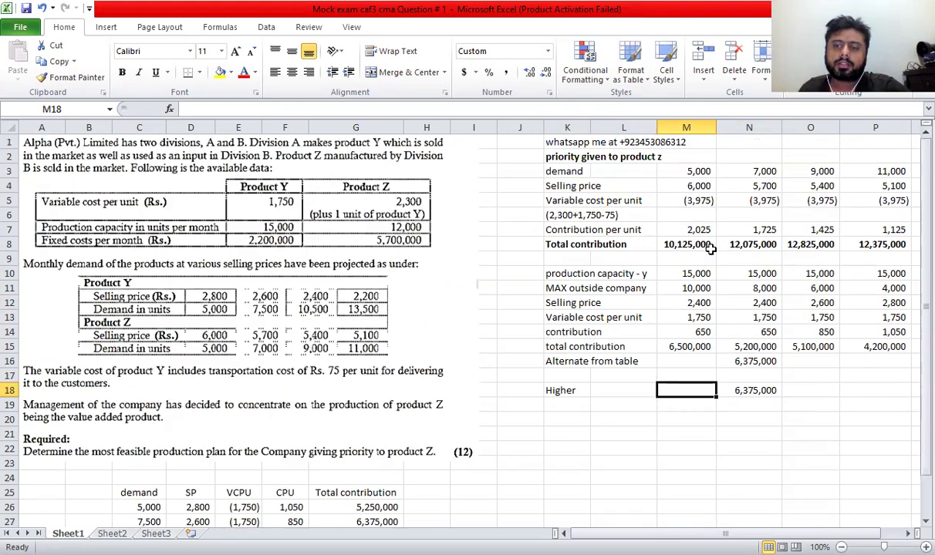
{"action": "left_click", "coordinate": [664, 287]}
{"action": "scroll", "coordinate": [711, 248], "scroll_direction": "down", "scroll_amount": 3}
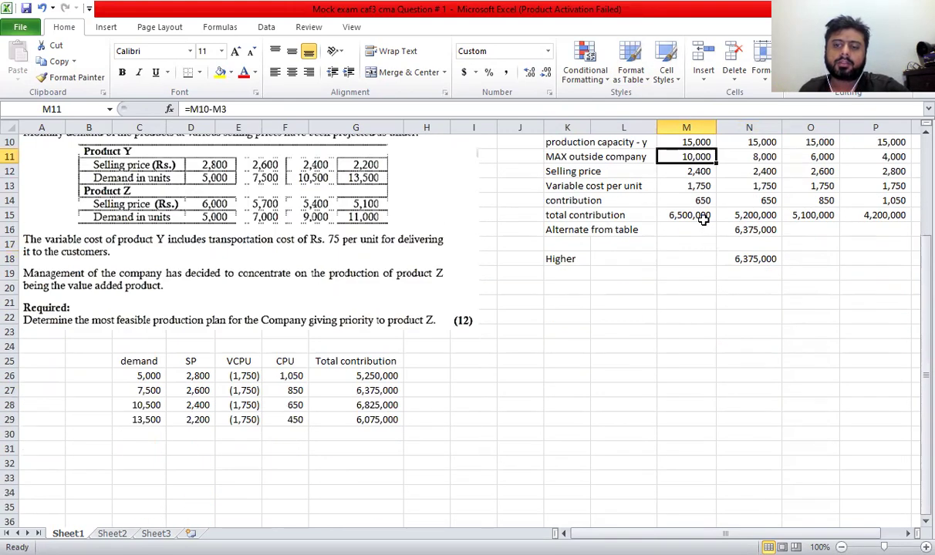
{"action": "left_click", "coordinate": [703, 219]}
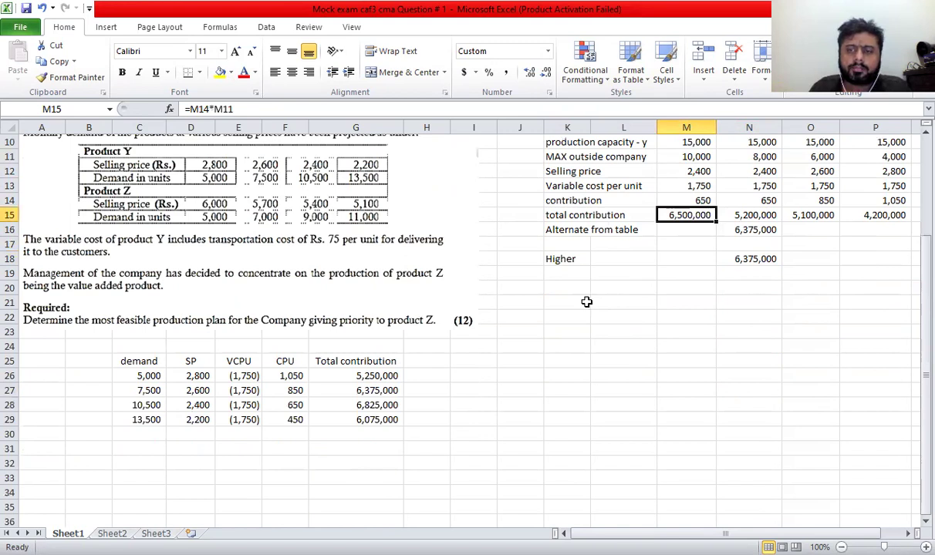
{"action": "scroll", "coordinate": [640, 193], "scroll_direction": "up", "scroll_amount": 1}
{"action": "left_click", "coordinate": [671, 201]}
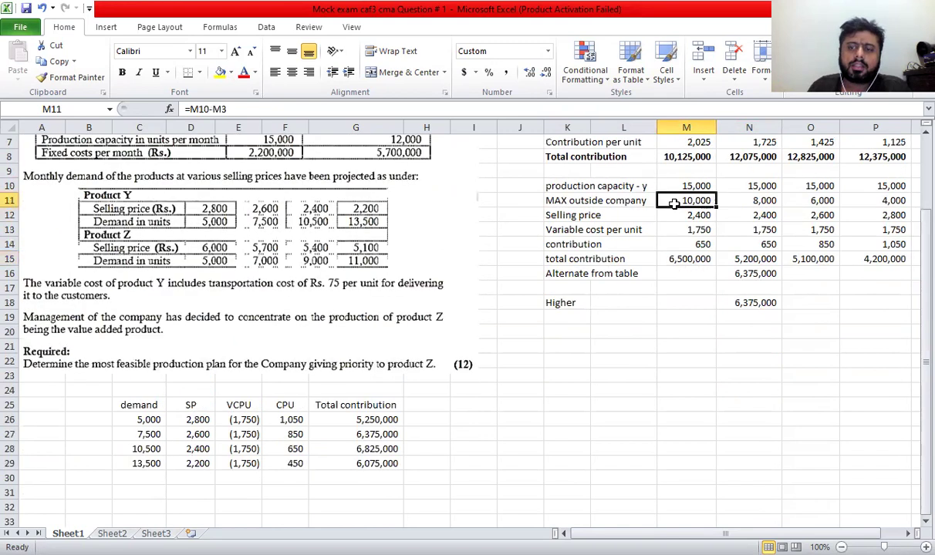
{"action": "left_click", "coordinate": [119, 434]}
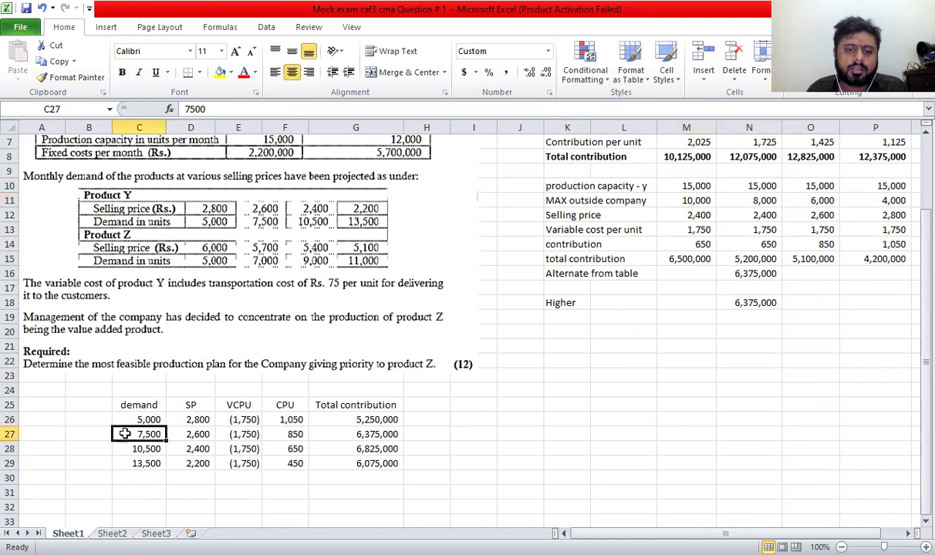
{"action": "left_click", "coordinate": [127, 452]}
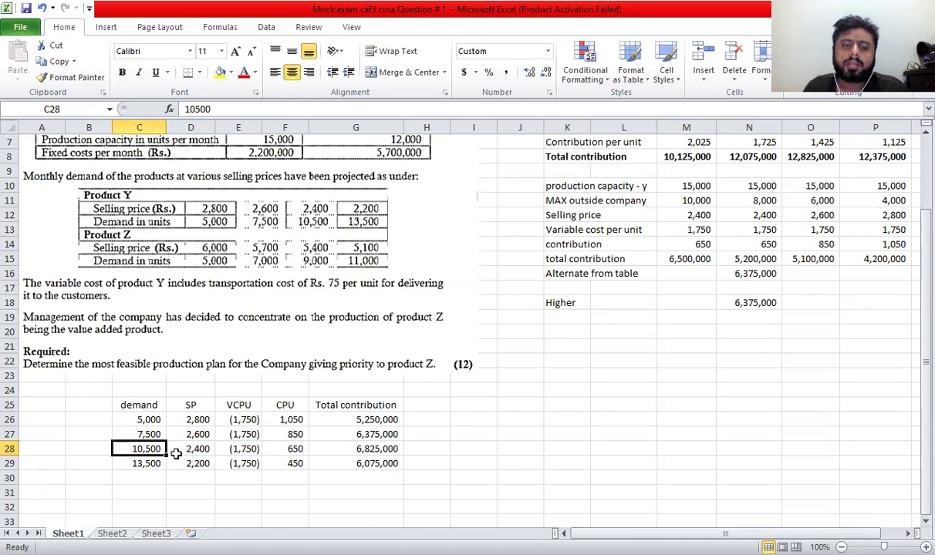
{"action": "left_click", "coordinate": [396, 448]}
{"action": "left_click", "coordinate": [150, 434]}
{"action": "left_click", "coordinate": [327, 434]}
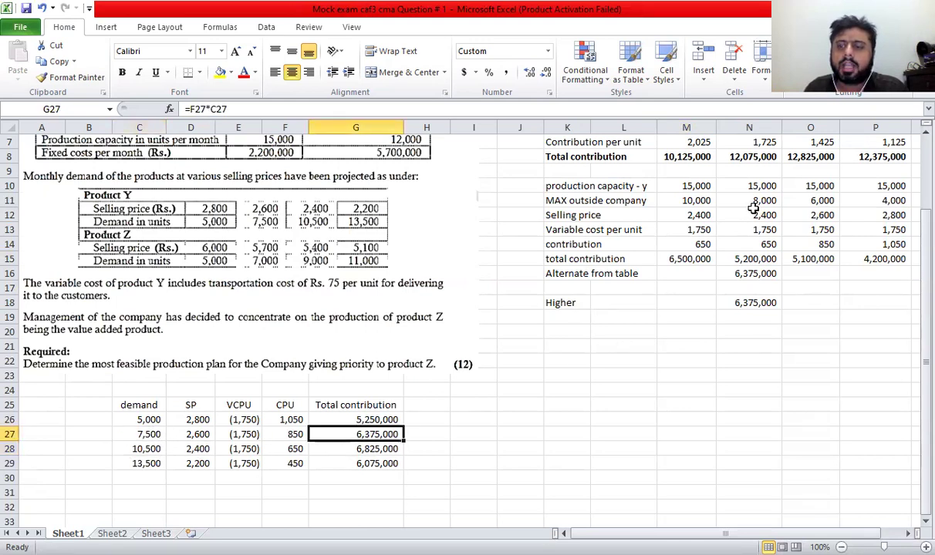
Compare column N's outside units, selling price and contribution figures with its alternate in N16 and the 7,500-unit demand row
{"action": "left_click", "coordinate": [719, 200]}
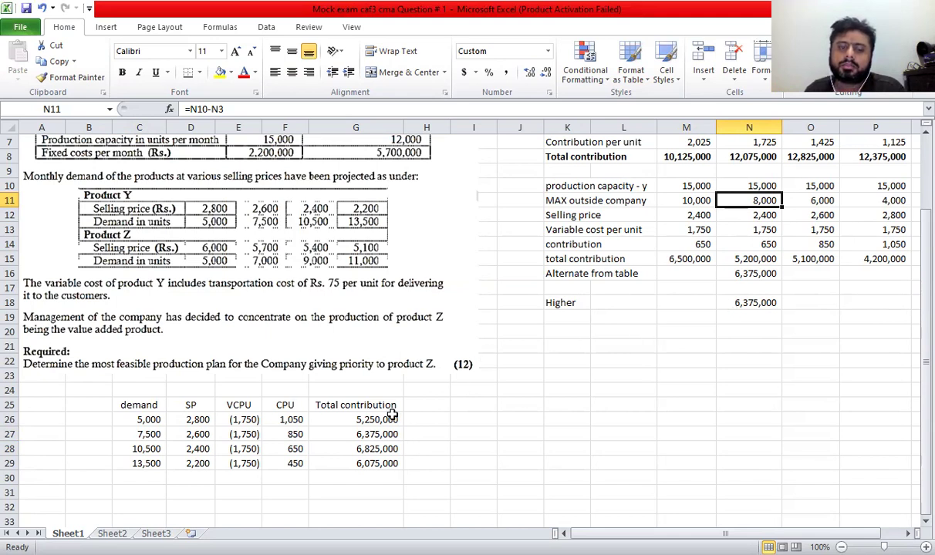
{"action": "left_click", "coordinate": [193, 448]}
{"action": "left_click", "coordinate": [763, 216]}
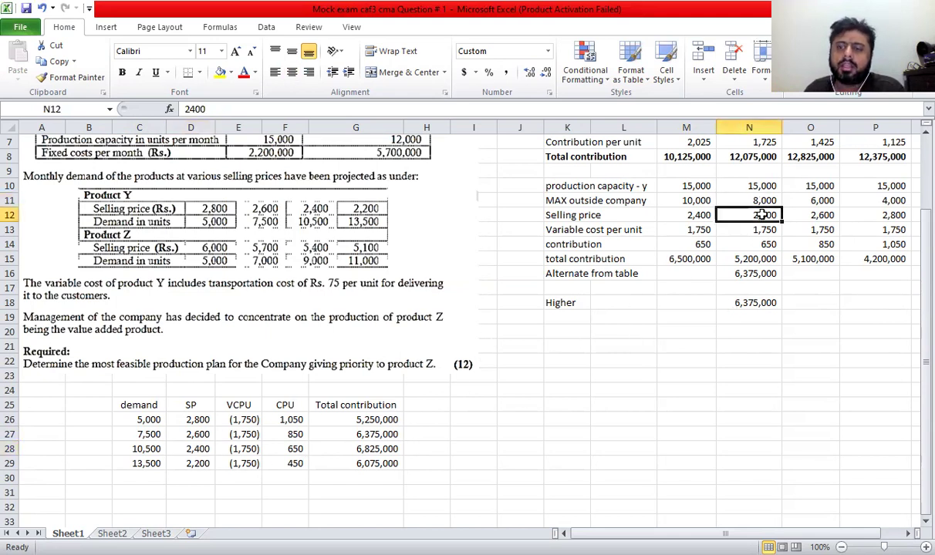
{"action": "left_click", "coordinate": [761, 232]}
{"action": "left_click", "coordinate": [760, 243]}
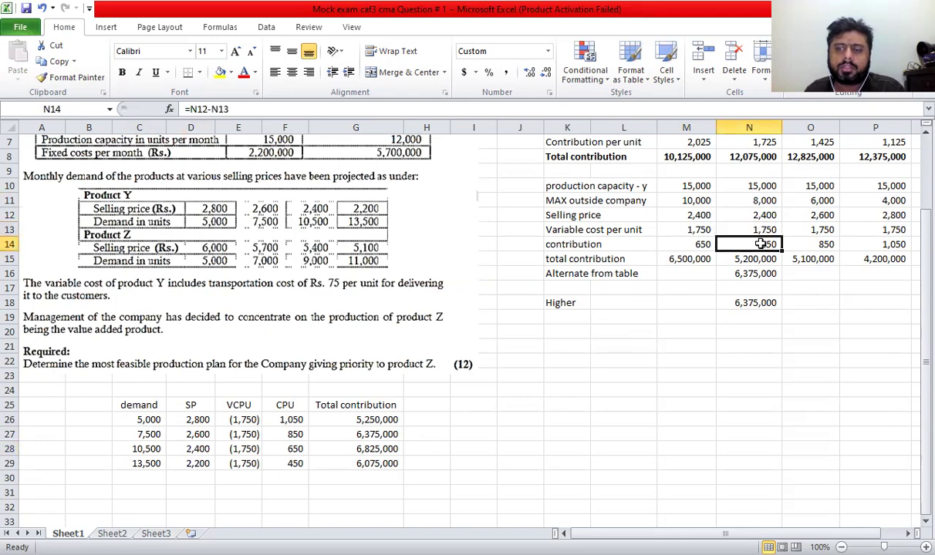
{"action": "left_click", "coordinate": [719, 260]}
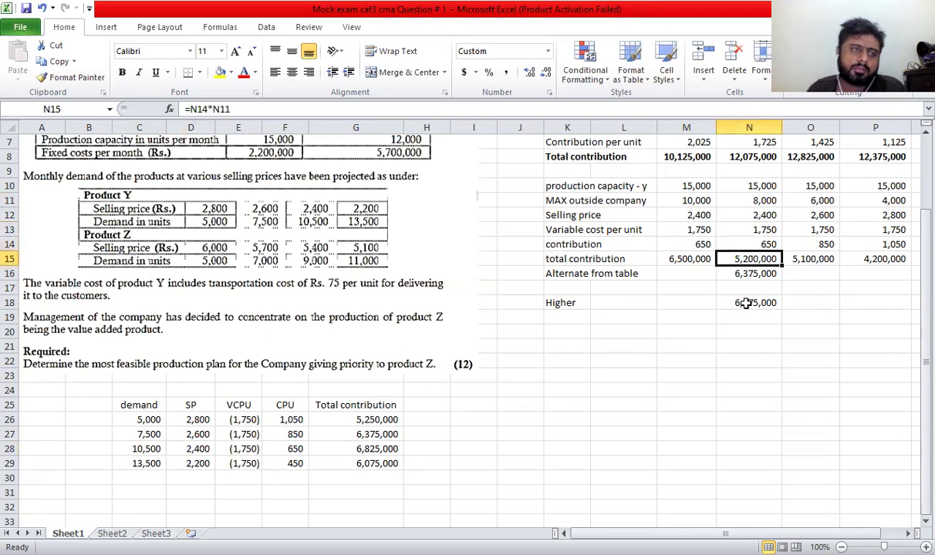
{"action": "left_click", "coordinate": [729, 274]}
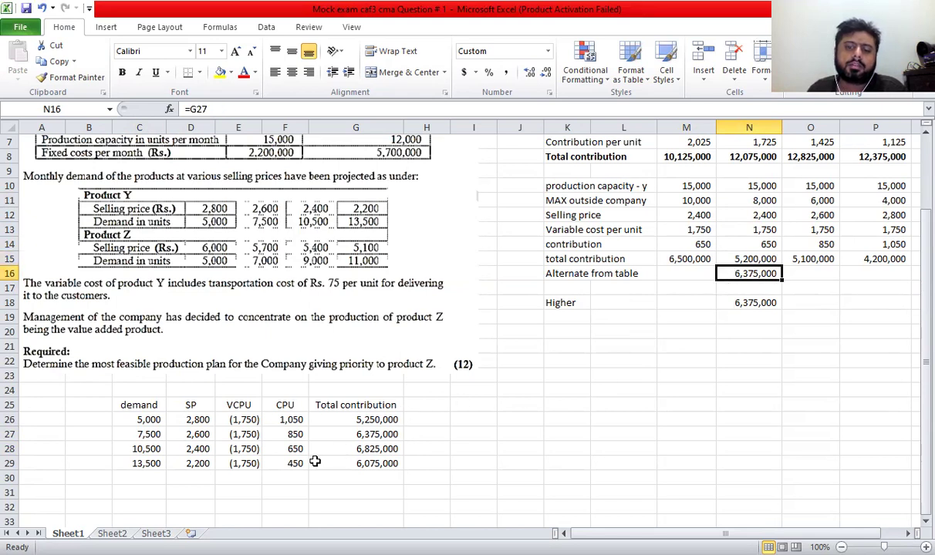
{"action": "left_click_drag", "start_coordinate": [143, 434], "coordinate": [385, 426]}
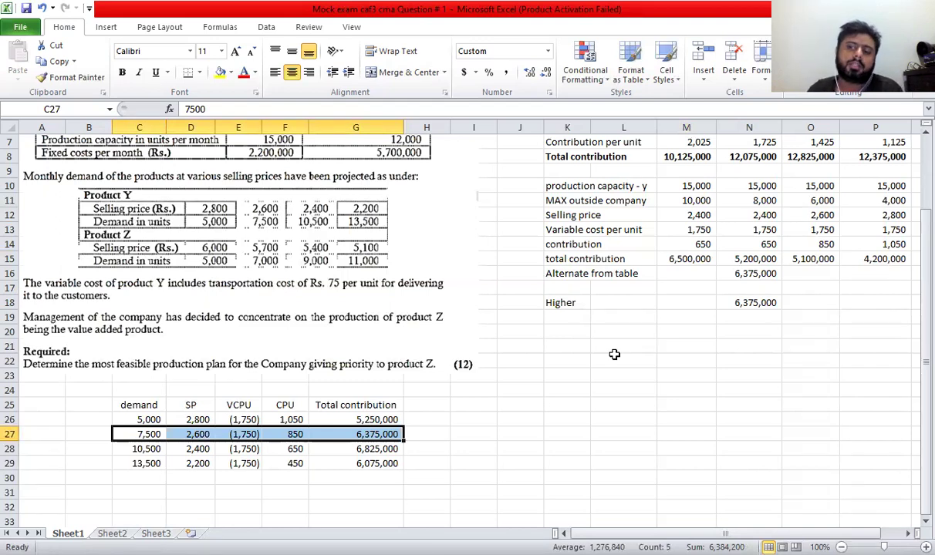
Examine the formula for column O's maximum outside company units against product Z's demand, and review product Y's total contribution in O15
{"action": "left_click", "coordinate": [787, 259]}
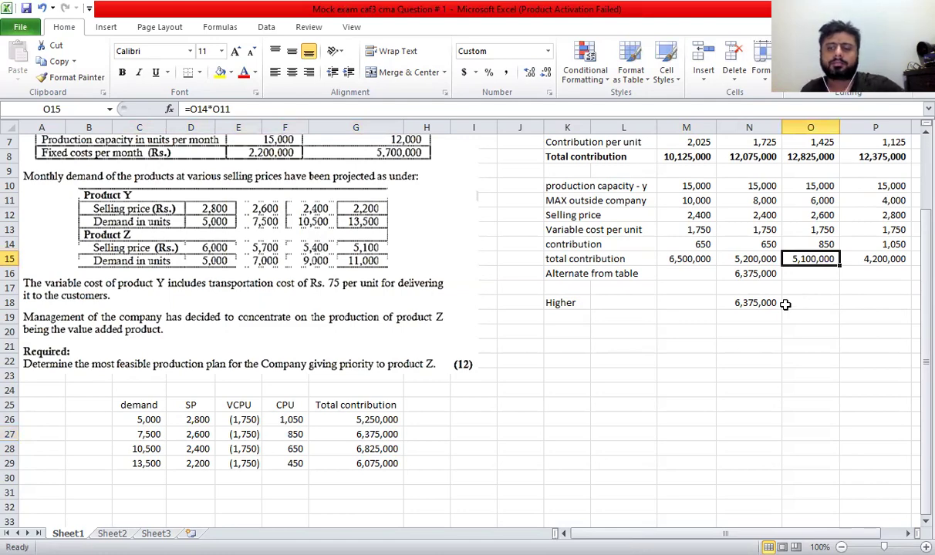
{"action": "double_click", "coordinate": [814, 201]}
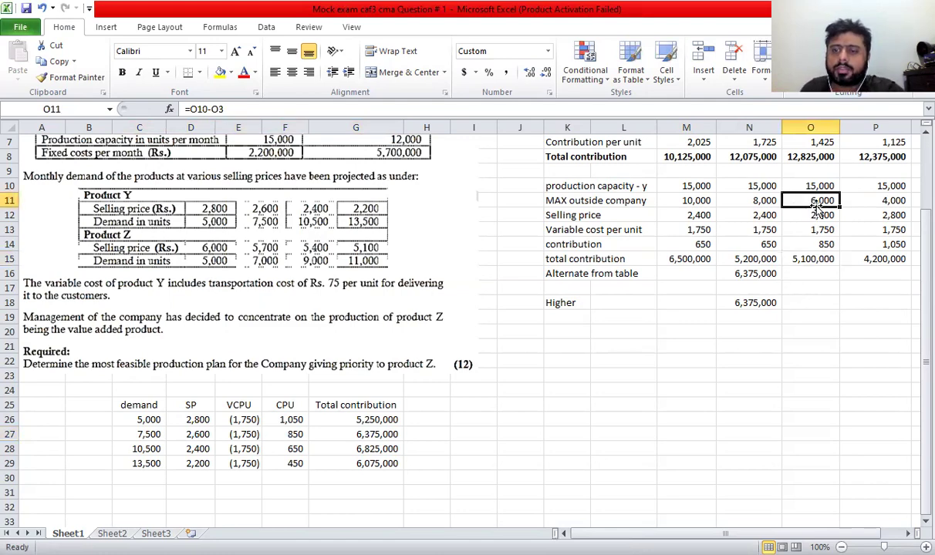
{"action": "scroll", "coordinate": [795, 215], "scroll_direction": "up", "scroll_amount": 2}
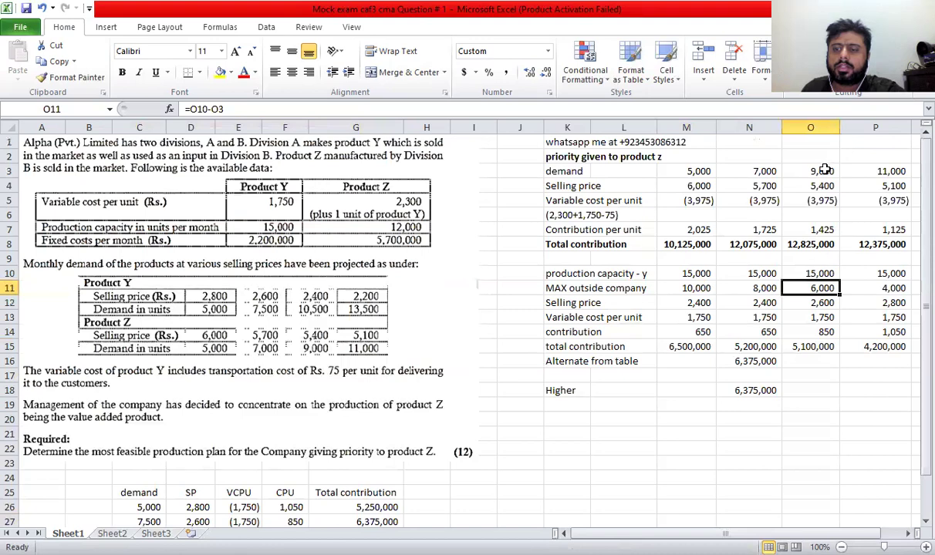
{"action": "left_click", "coordinate": [787, 169]}
{"action": "scroll", "coordinate": [823, 202], "scroll_direction": "down", "scroll_amount": 1}
{"action": "scroll", "coordinate": [824, 202], "scroll_direction": "down", "scroll_amount": 1}
{"action": "left_click", "coordinate": [809, 200]}
{"action": "key", "text": "F2"}
{"action": "scroll", "coordinate": [808, 269], "scroll_direction": "up", "scroll_amount": 2}
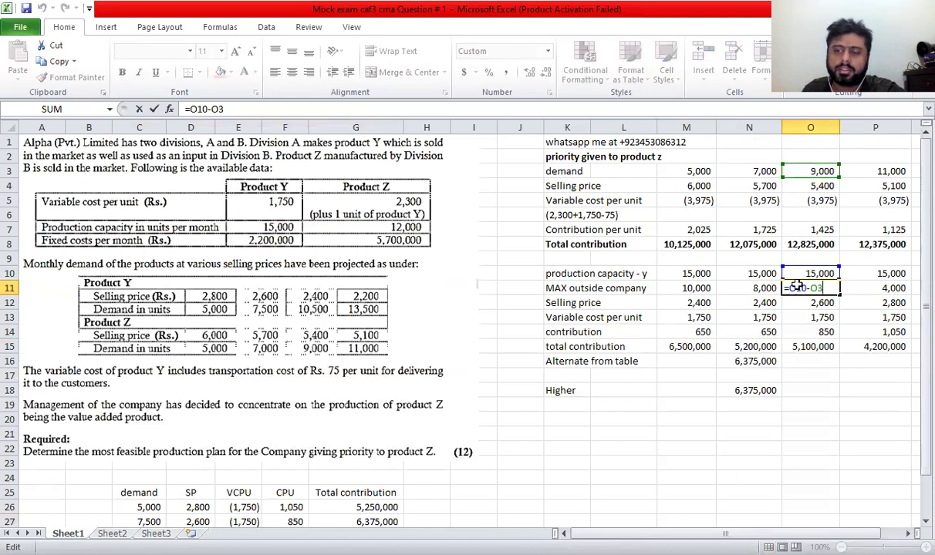
{"action": "key", "text": "ctrl+Return"}
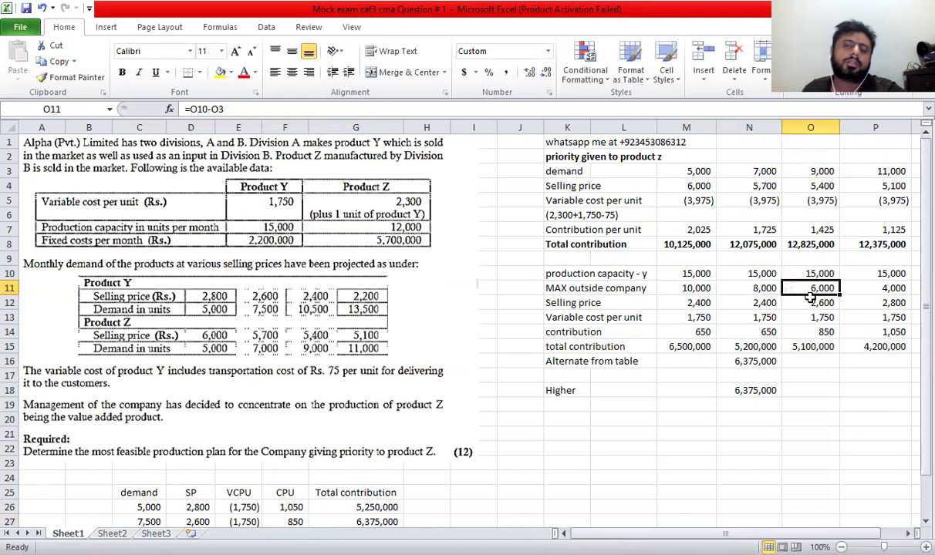
{"action": "scroll", "coordinate": [810, 297], "scroll_direction": "down", "scroll_amount": 2}
{"action": "left_click", "coordinate": [817, 259]}
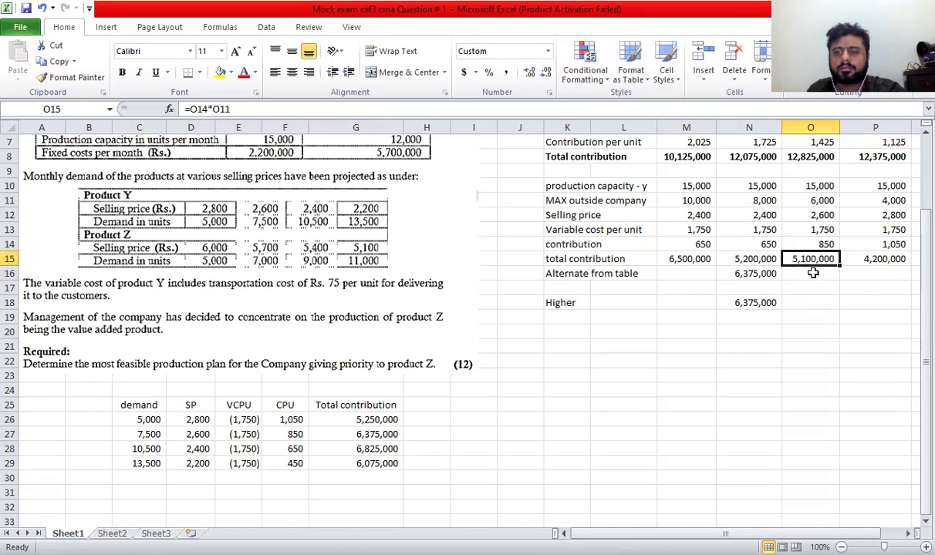
{"action": "left_click", "coordinate": [812, 201]}
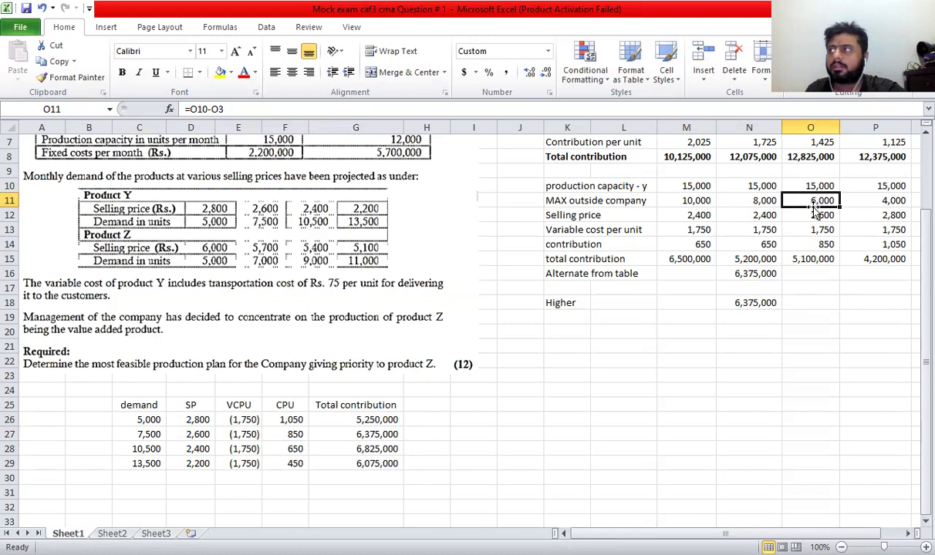
{"action": "left_click", "coordinate": [806, 259]}
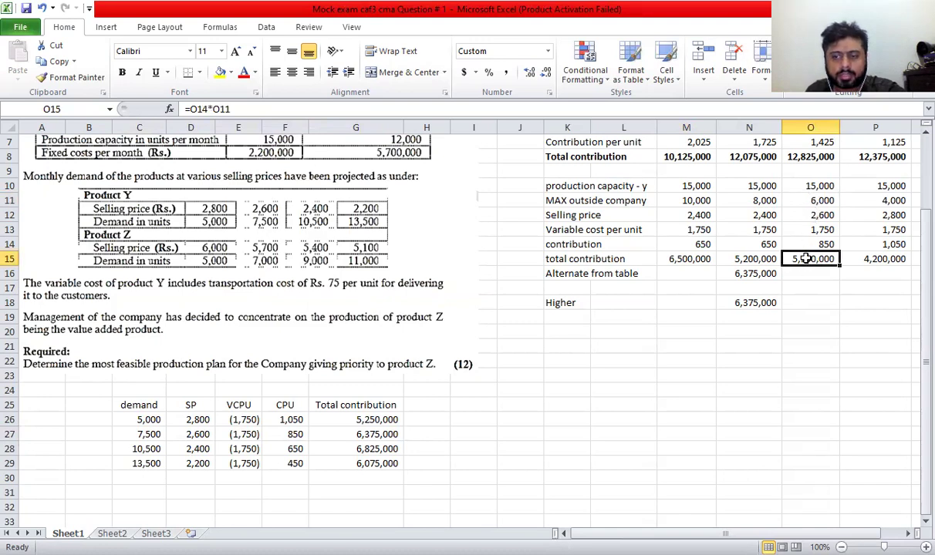
Link O16 to the total contribution of the 5,000-unit demand row with =G26
{"action": "left_click", "coordinate": [806, 274]}
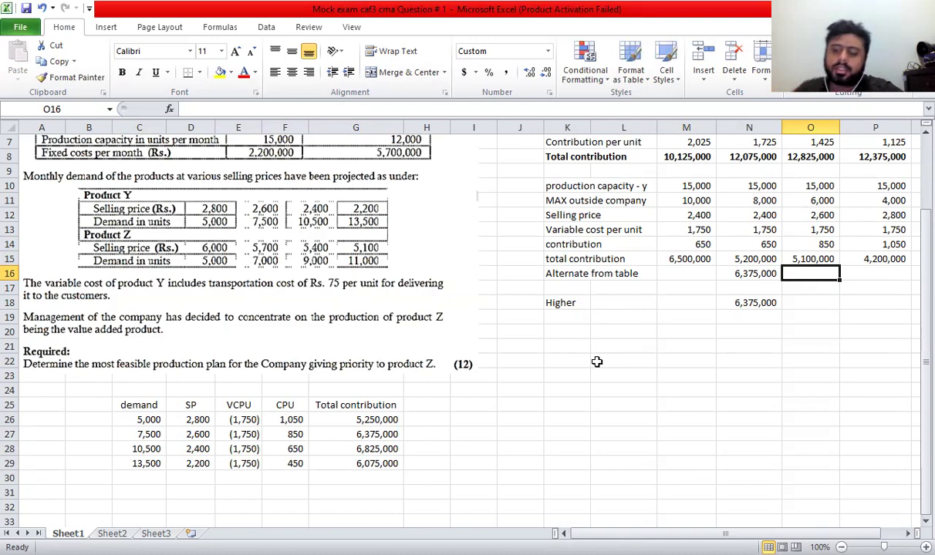
{"action": "type", "text": "="}
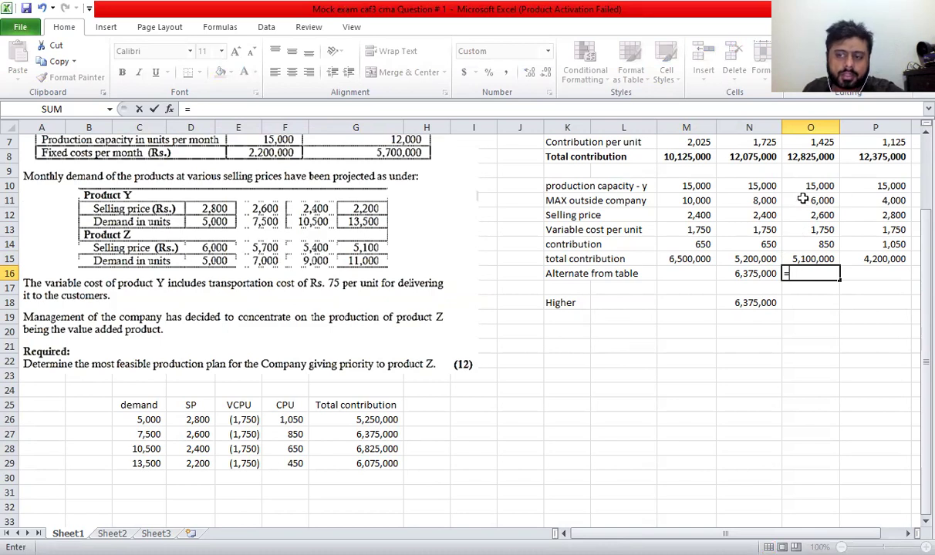
{"action": "left_click", "coordinate": [328, 420]}
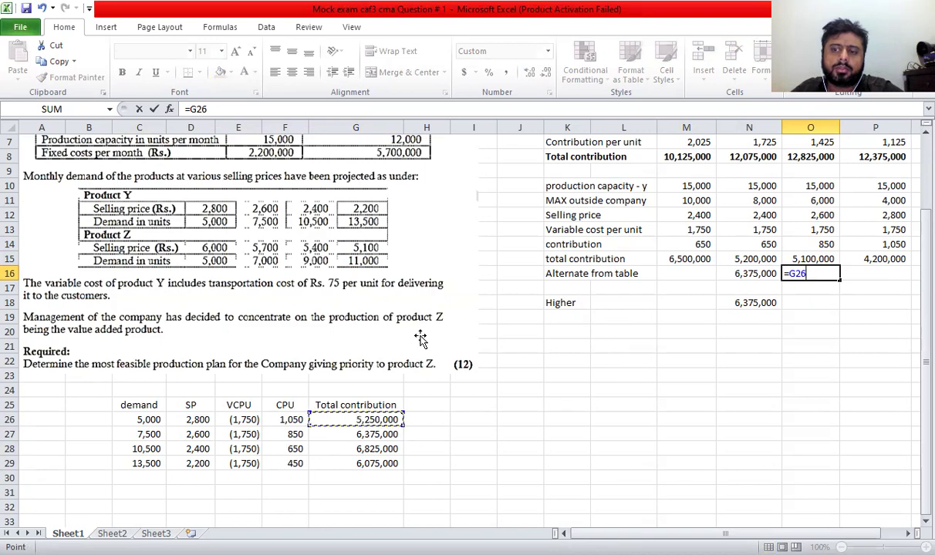
{"action": "key", "text": "Return"}
{"action": "key", "text": "Up"}
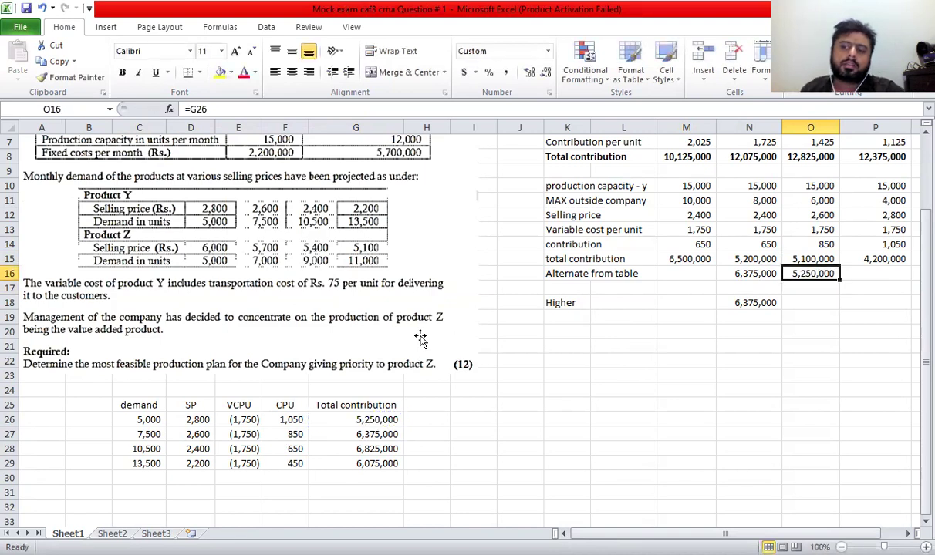
Review column O from the maximum outside company units down to product Y's total contribution in O15
{"action": "left_click", "coordinate": [812, 198]}
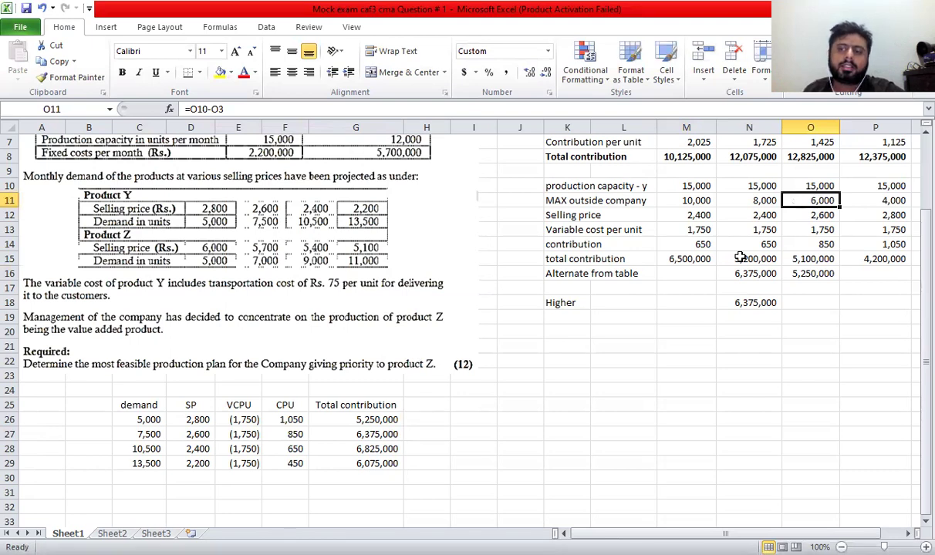
{"action": "key", "text": "Down"}
{"action": "key", "text": "Down"}
{"action": "key", "text": "Down"}
{"action": "key", "text": "Down"}
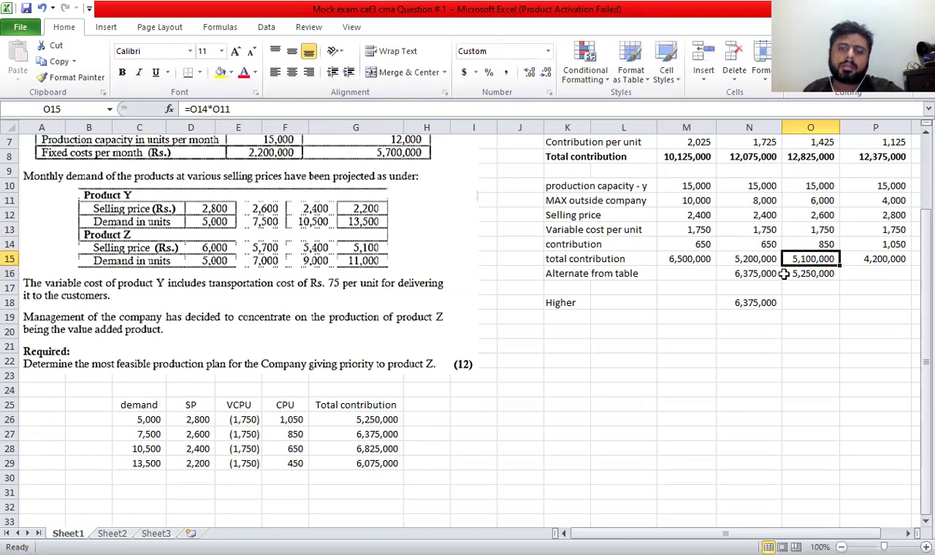
Check the 5,000-unit demand row's total contribution against O16, and examine the total contribution formula in P15
{"action": "left_click", "coordinate": [143, 420]}
{"action": "left_click", "coordinate": [775, 271]}
{"action": "left_click", "coordinate": [360, 423]}
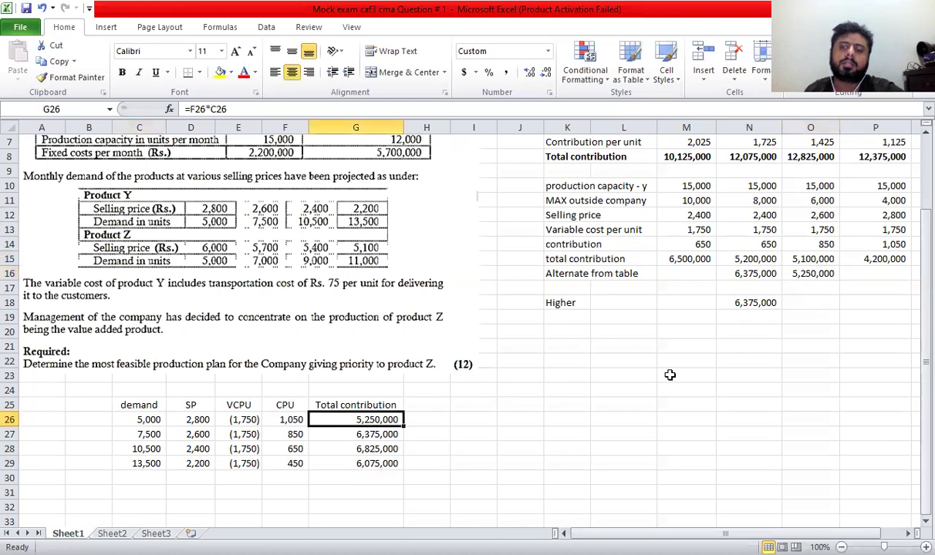
{"action": "left_click", "coordinate": [856, 273]}
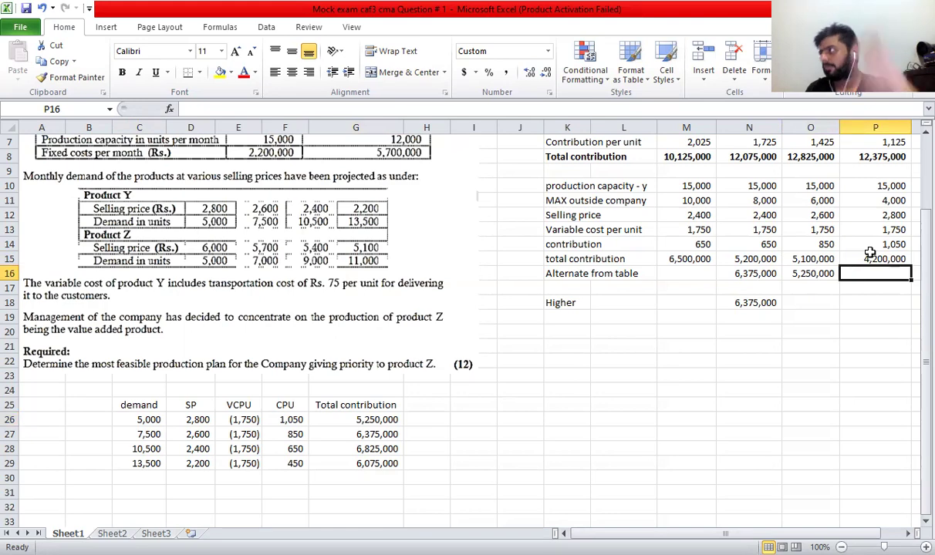
{"action": "scroll", "coordinate": [869, 253], "scroll_direction": "up", "scroll_amount": 2}
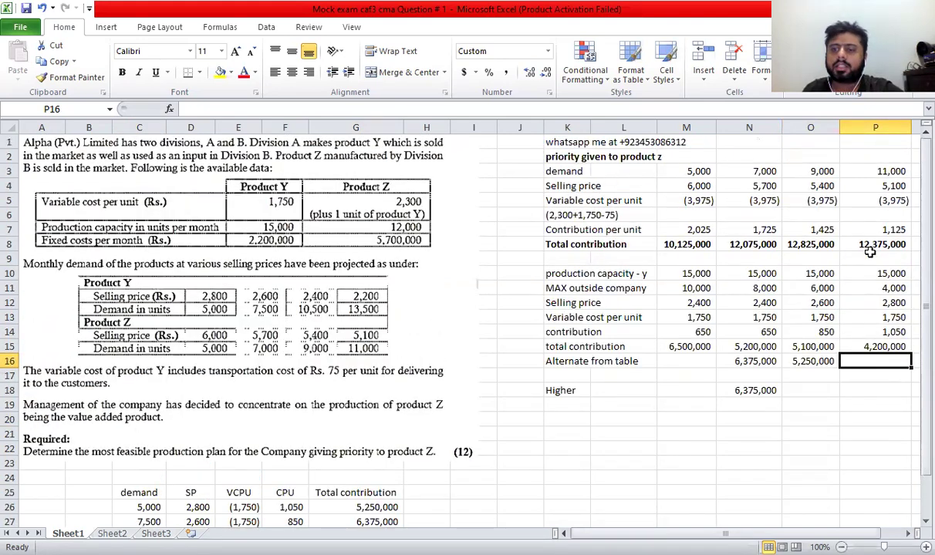
{"action": "scroll", "coordinate": [869, 253], "scroll_direction": "down", "scroll_amount": 2}
{"action": "double_click", "coordinate": [869, 255]}
{"action": "key", "text": "Escape"}
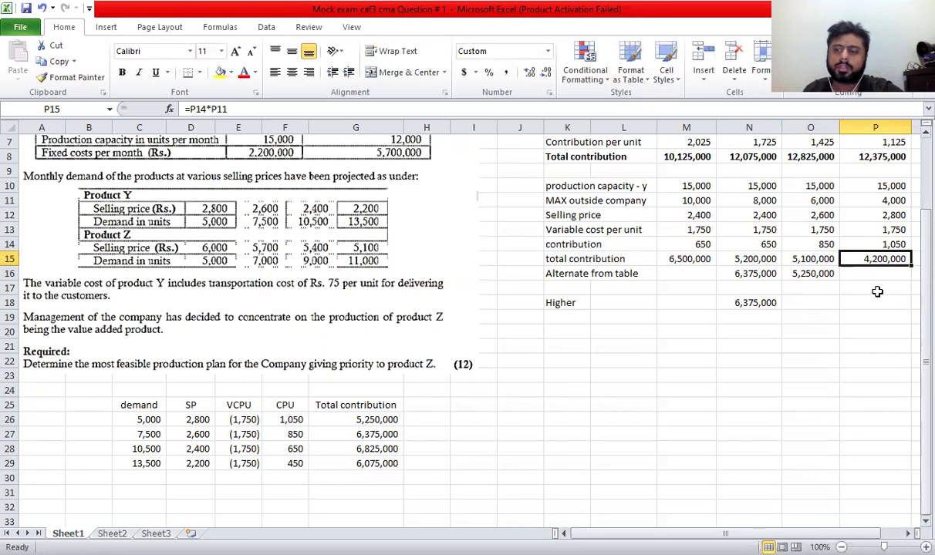
Link M18 in the Higher row to product Y's total contribution with =M15
{"action": "scroll", "coordinate": [877, 291], "scroll_direction": "down", "scroll_amount": 1}
{"action": "left_click", "coordinate": [674, 257]}
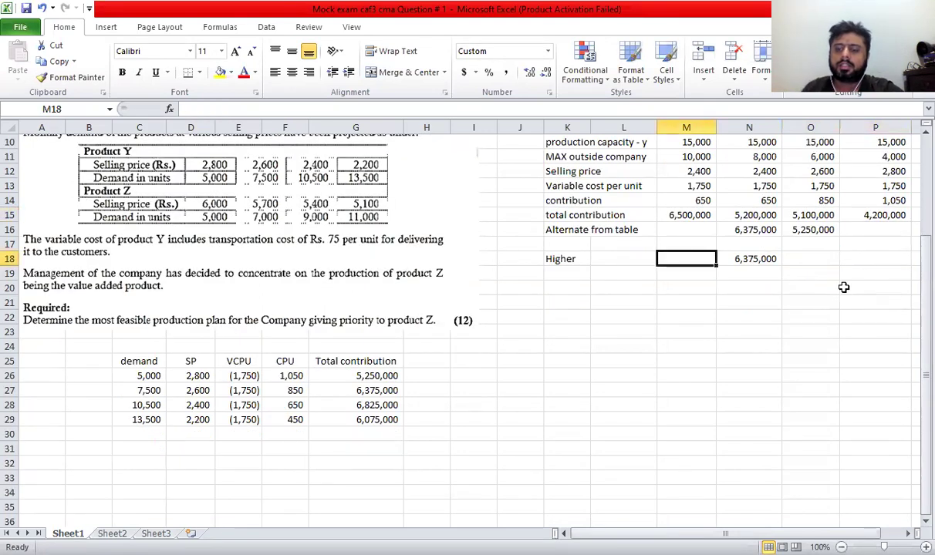
{"action": "type", "text": "=M15"}
{"action": "key", "text": "Return"}
Link O18 in the Higher row to the alternate from the table with =O16
{"action": "key", "text": "Right"}
{"action": "key", "text": "Right"}
{"action": "key", "text": "Right"}
{"action": "key", "text": "Up"}
{"action": "key", "text": "Left"}
{"action": "type", "text": "="}
{"action": "key", "text": "Up"}
{"action": "key", "text": "Up"}
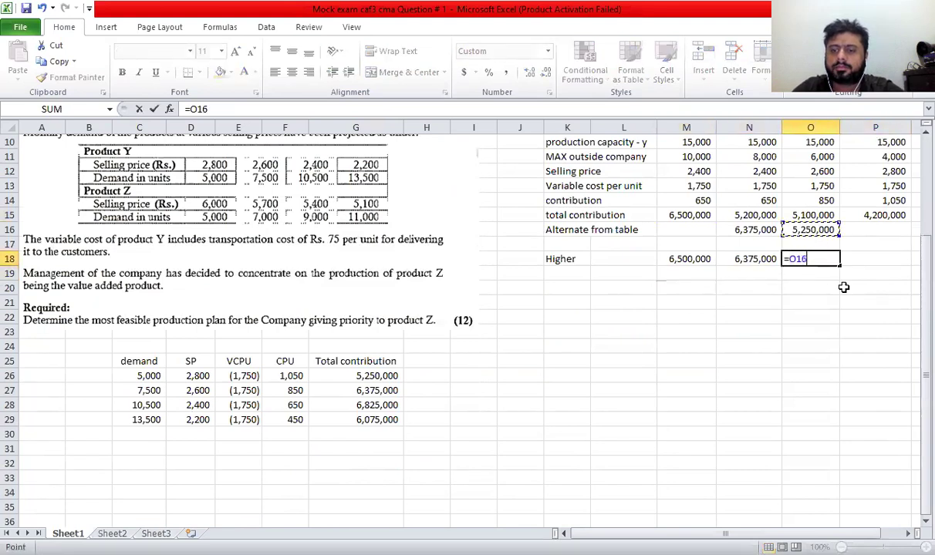
{"action": "key", "text": "Tab"}
Link P18 in the Higher row to product Y's total contribution with =P15
{"action": "type", "text": "="}
{"action": "key", "text": "Up"}
{"action": "key", "text": "Up"}
{"action": "key", "text": "Up"}
{"action": "key", "text": "Return"}
{"action": "key", "text": "Left"}
{"action": "key", "text": "Left"}
{"action": "key", "text": "Left"}
{"action": "key", "text": "Left"}
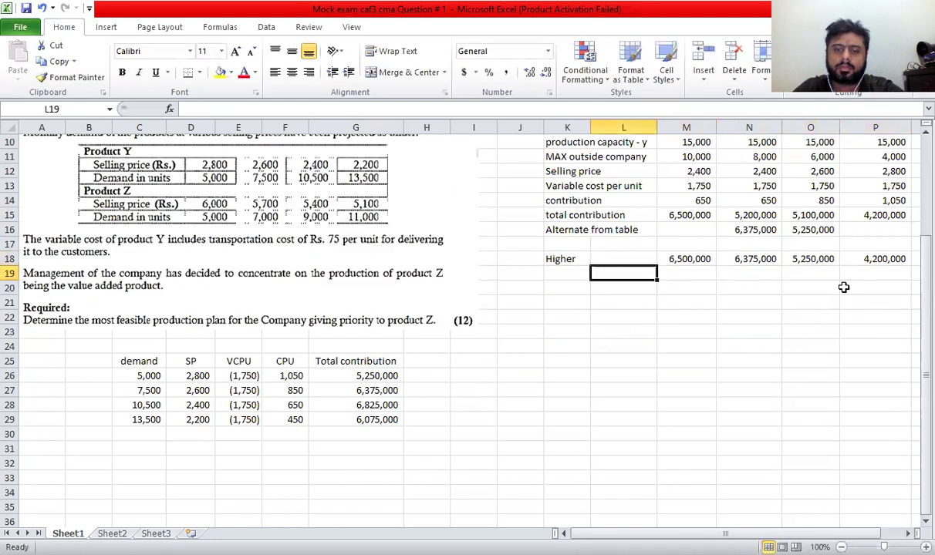
Begin a note in B31 reading "In case of 8,000 units it is better to sell 7,500 units"
{"action": "left_click", "coordinate": [77, 447]}
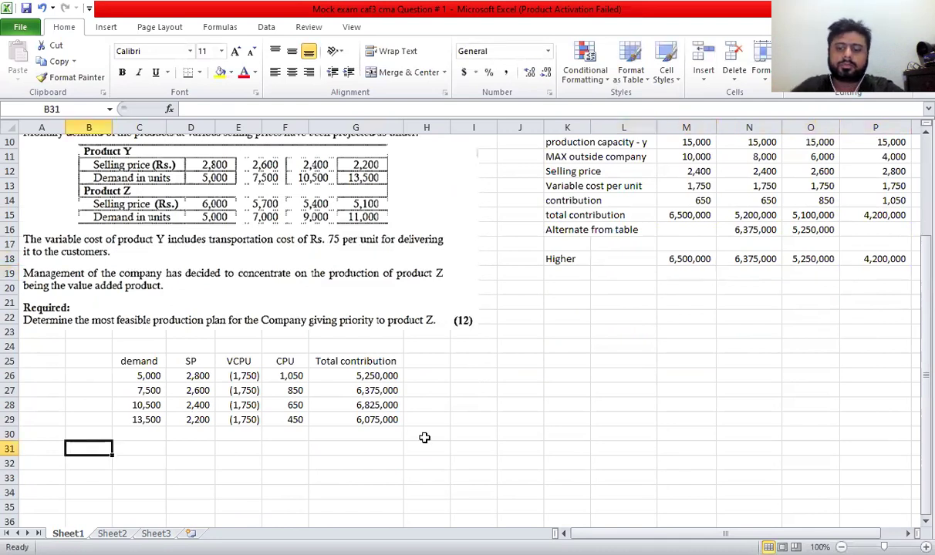
{"action": "type", "text": "In case of"}
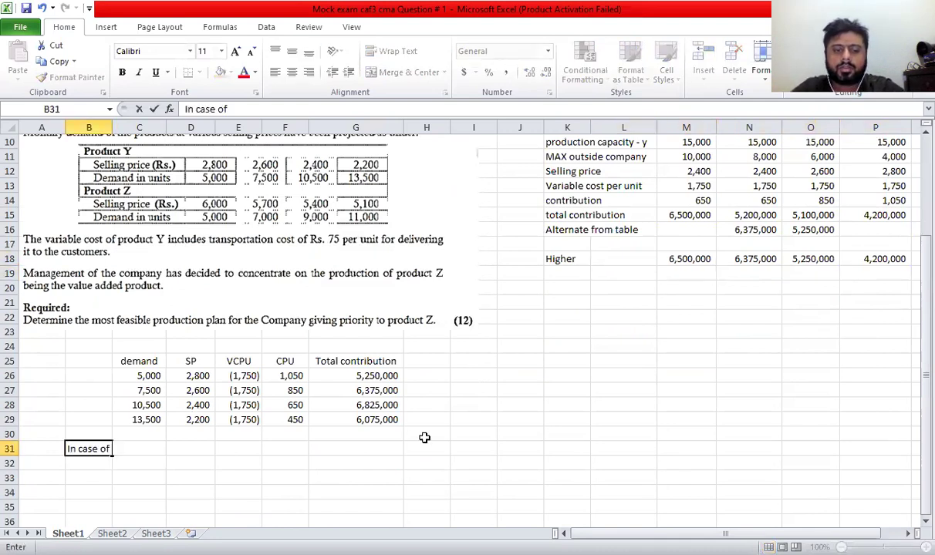
{"action": "type", "text": " 8,000 u"}
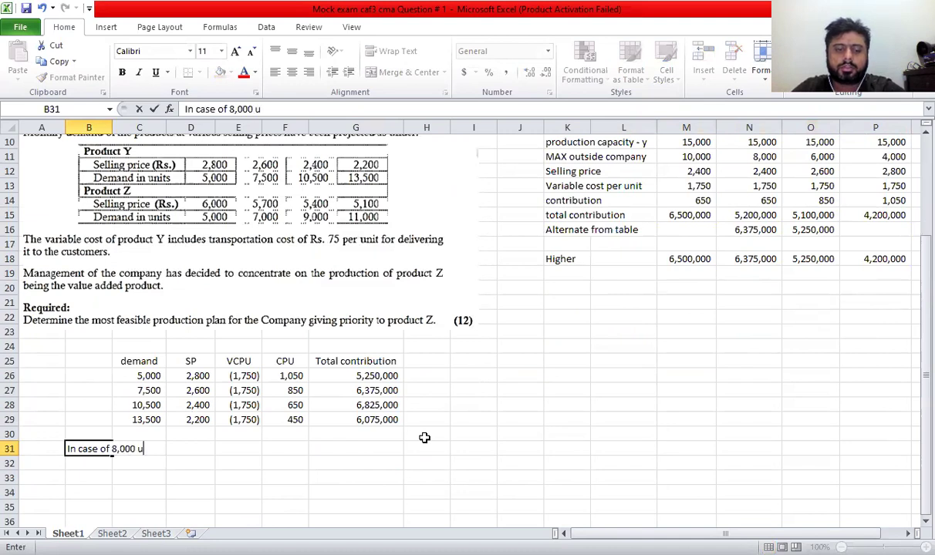
{"action": "type", "text": "nits it is "}
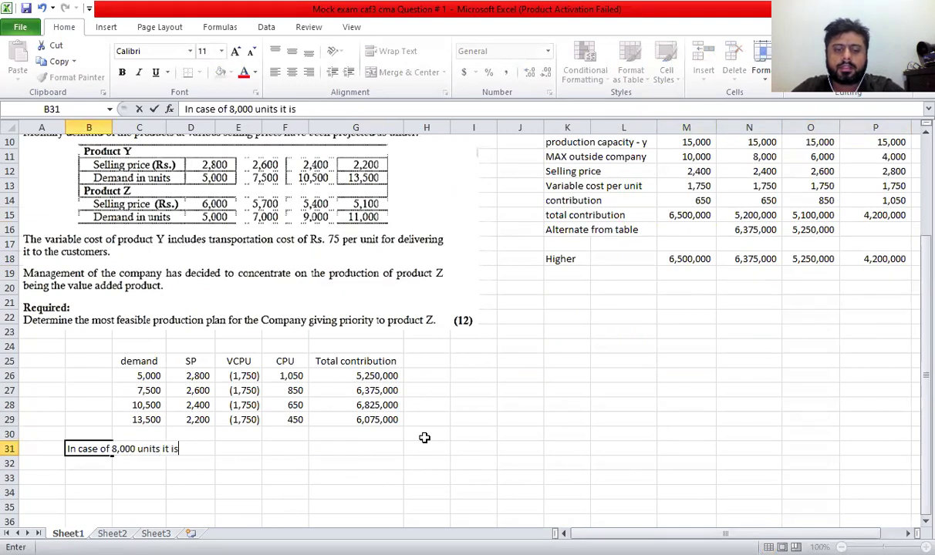
{"action": "type", "text": "better to "}
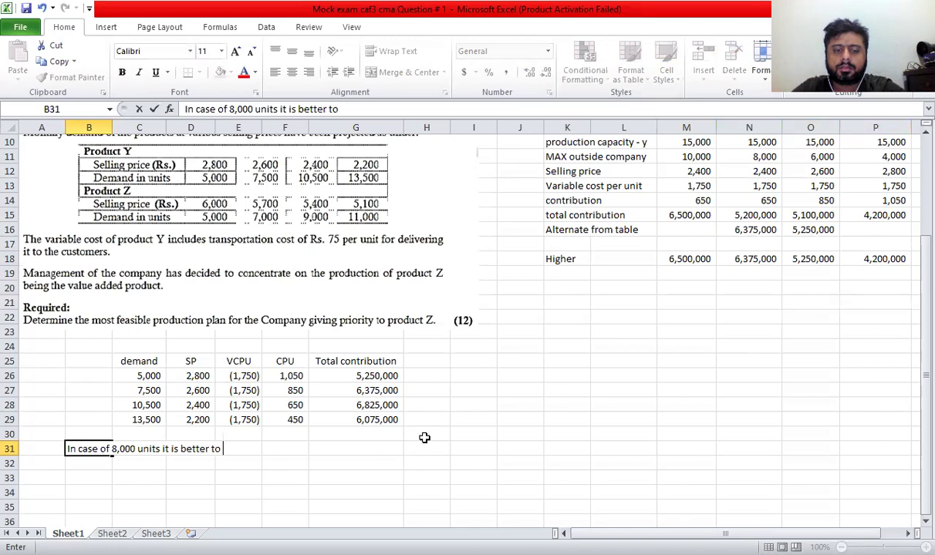
{"action": "type", "text": "sell 7,"}
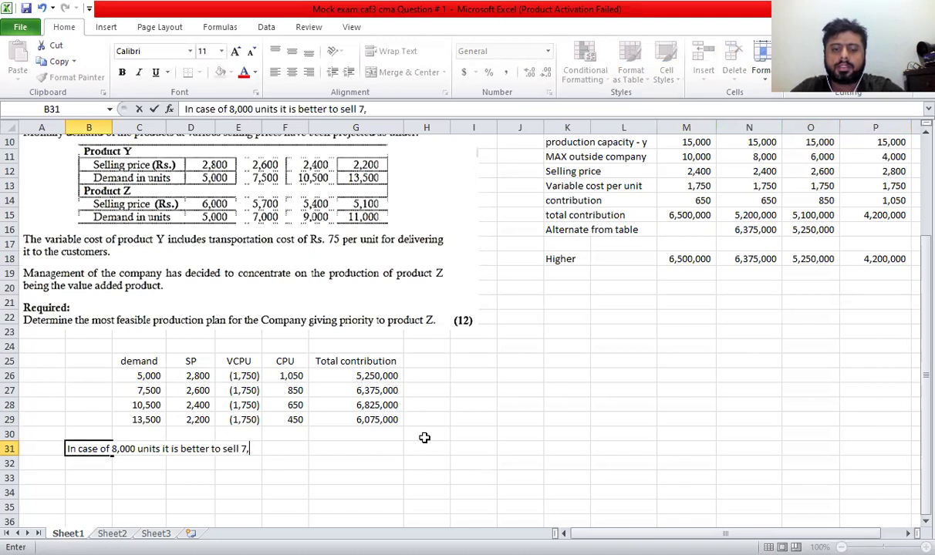
{"action": "type", "text": "500 units a"}
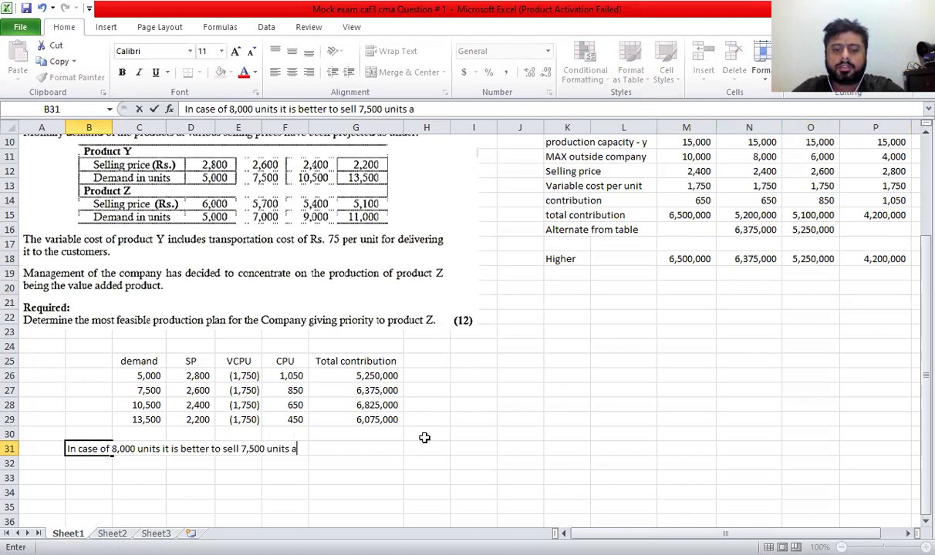
Complete the B31 note with "at a higher selling price as it earns greater total contribution than selling 8,000 units"
{"action": "type", "text": "t a high"}
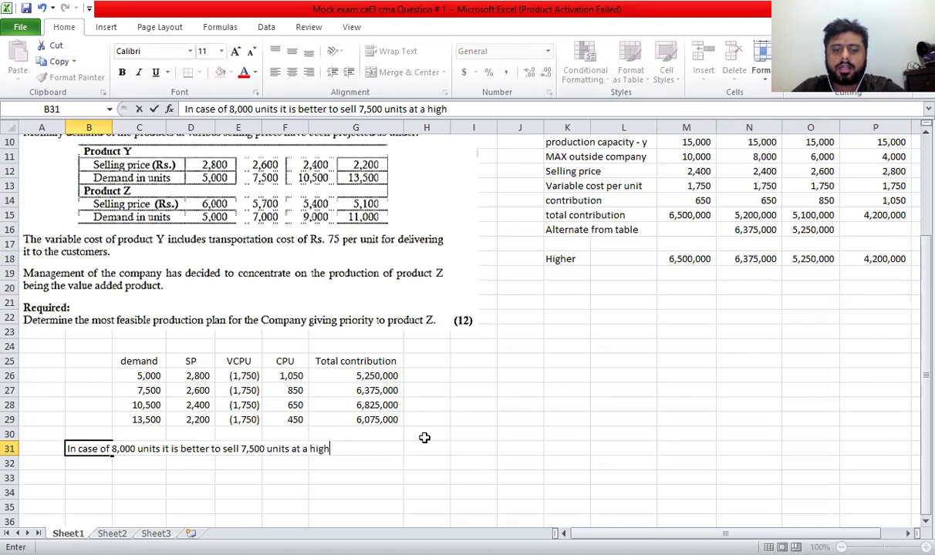
{"action": "type", "text": "er selling "}
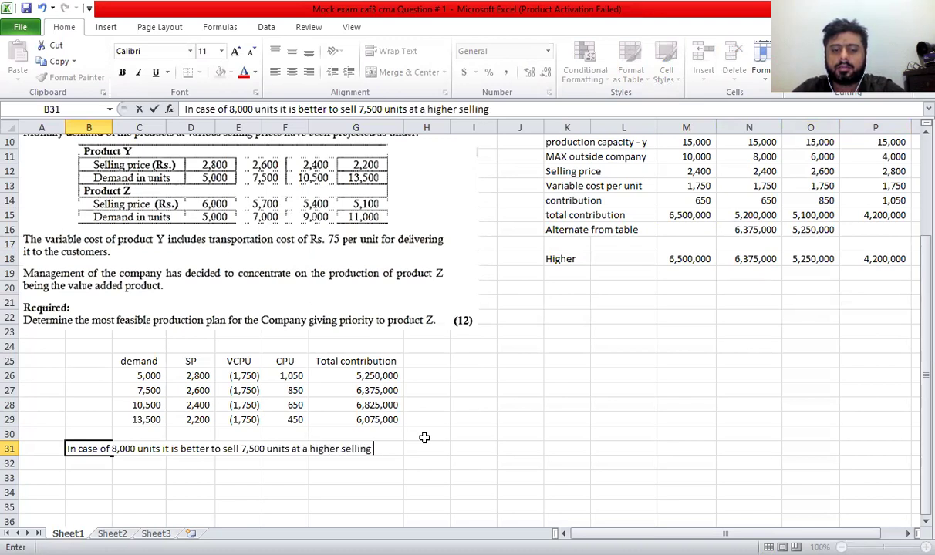
{"action": "type", "text": "price as it e"}
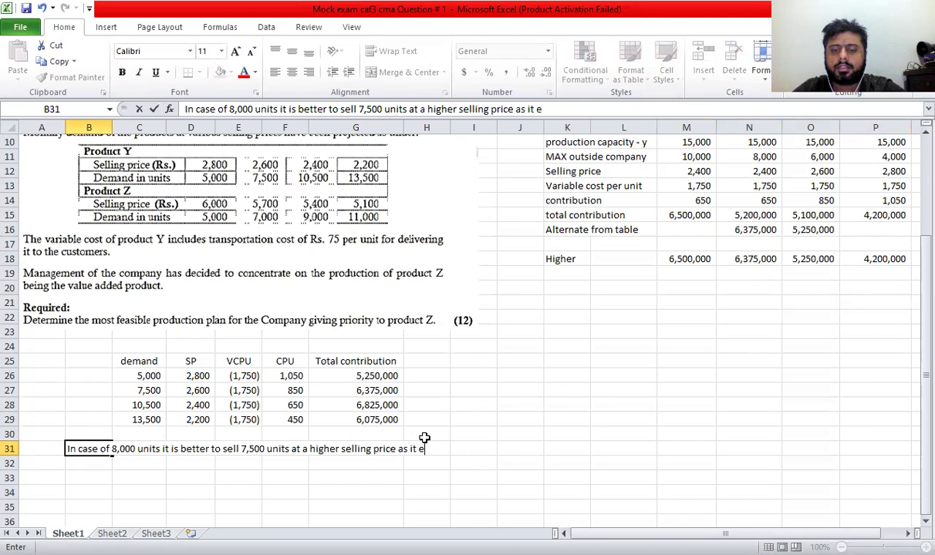
{"action": "type", "text": "arns greater "}
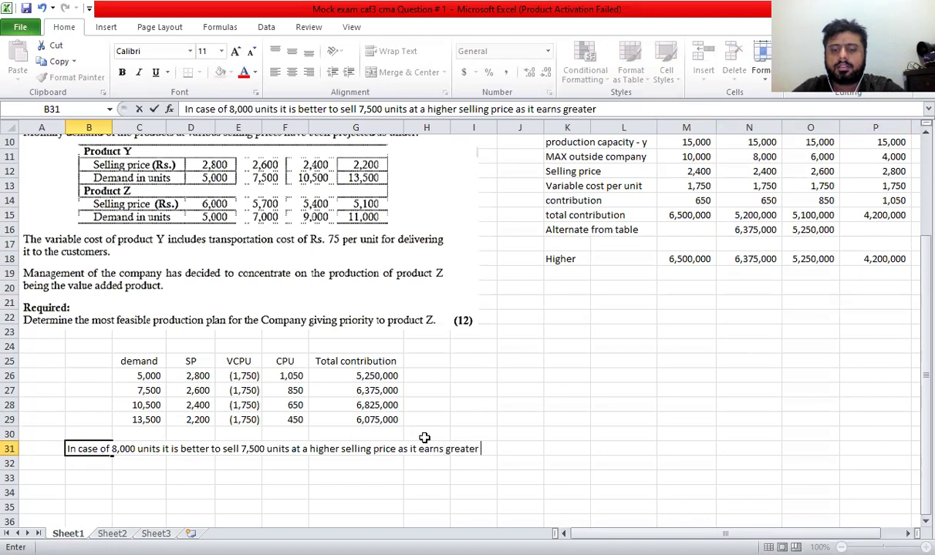
{"action": "type", "text": "total contrib"}
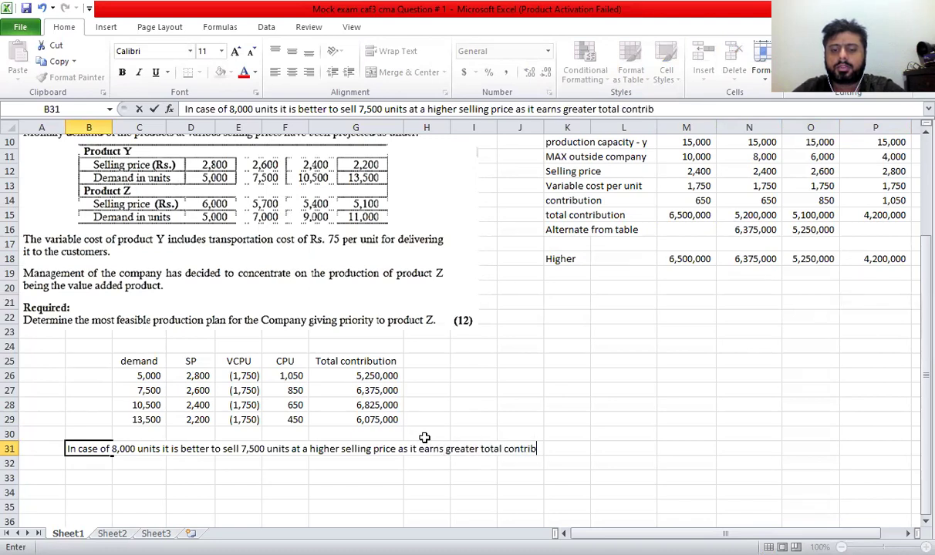
{"action": "type", "text": "ution tha"}
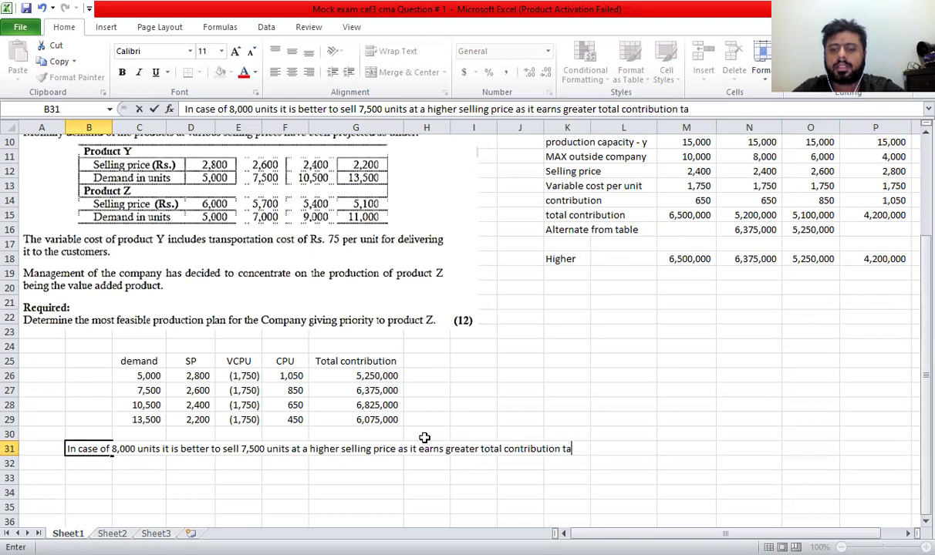
{"action": "type", "text": "n selling "}
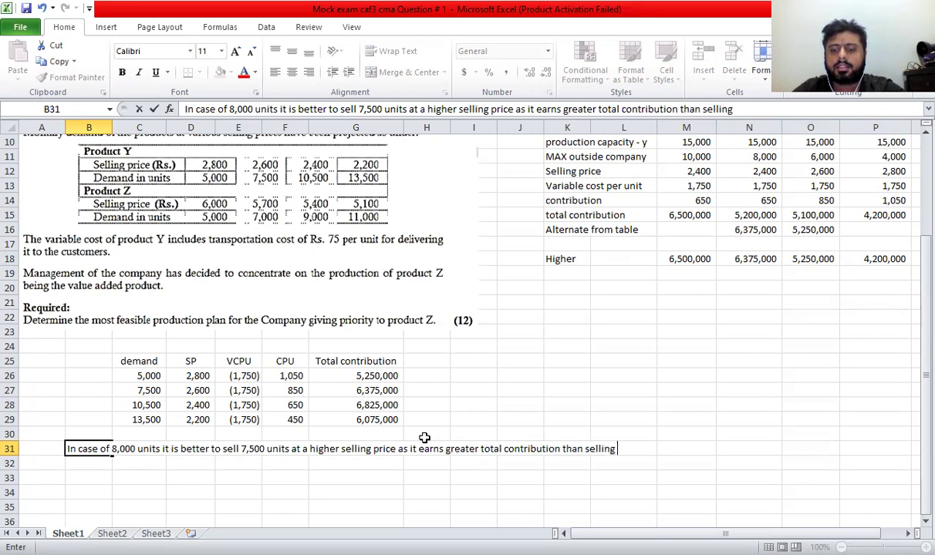
{"action": "type", "text": "8,000 units"}
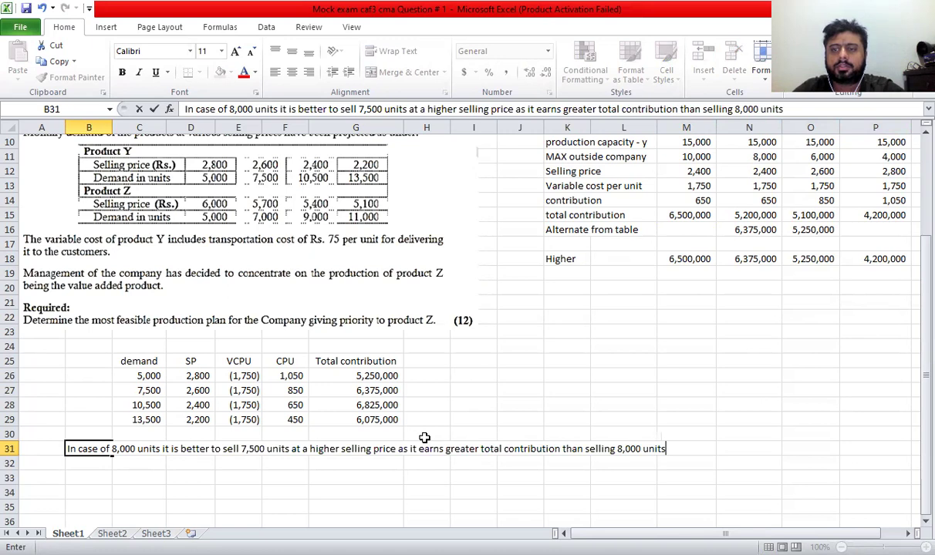
{"action": "key", "text": "Return"}
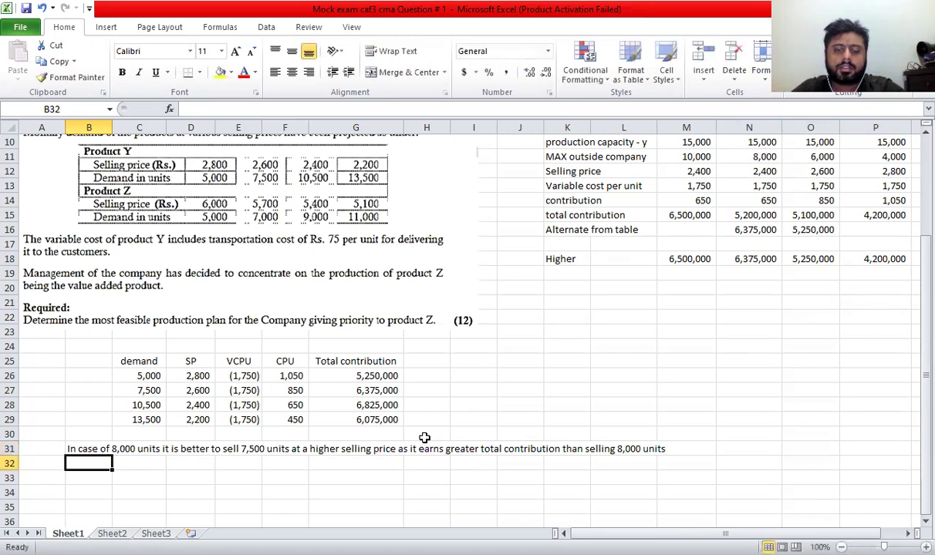
Begin a note in B32 reading "In case of 6,000 units it is better to sell 5,000 units at a higher"
{"action": "type", "text": "In case of"}
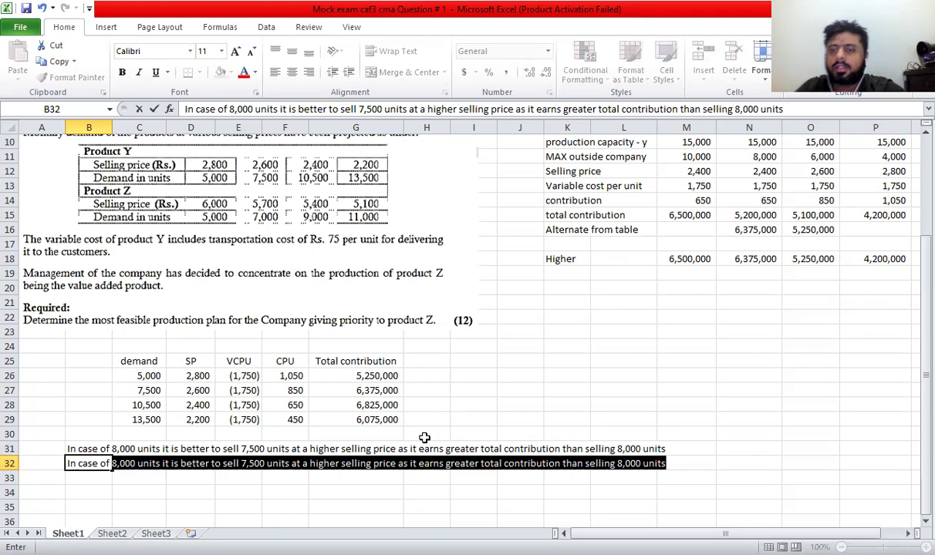
{"action": "scroll", "coordinate": [428, 417], "scroll_direction": "up", "scroll_amount": 3}
{"action": "scroll", "coordinate": [447, 401], "scroll_direction": "down", "scroll_amount": 4}
{"action": "type", "text": "of "}
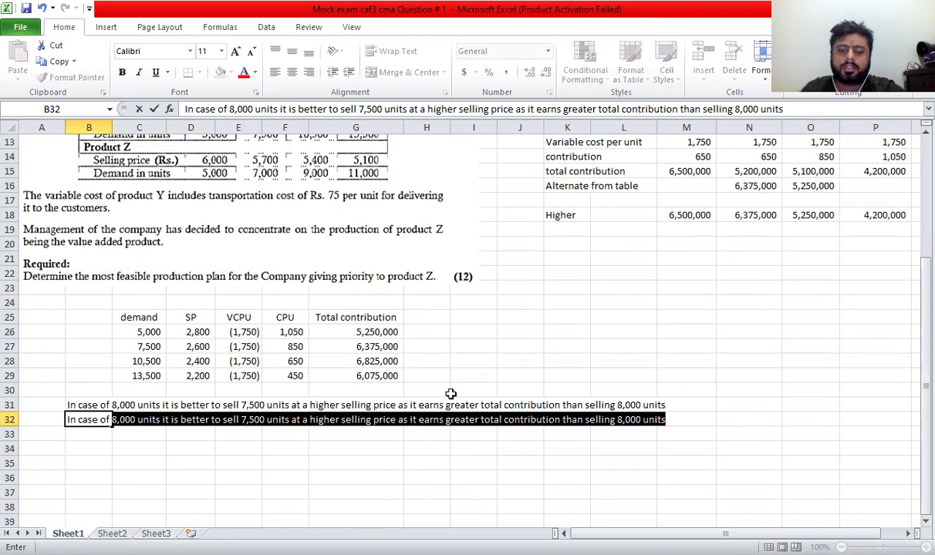
{"action": "type", "text": "6,000 units it is better to sell 5,000 un"}
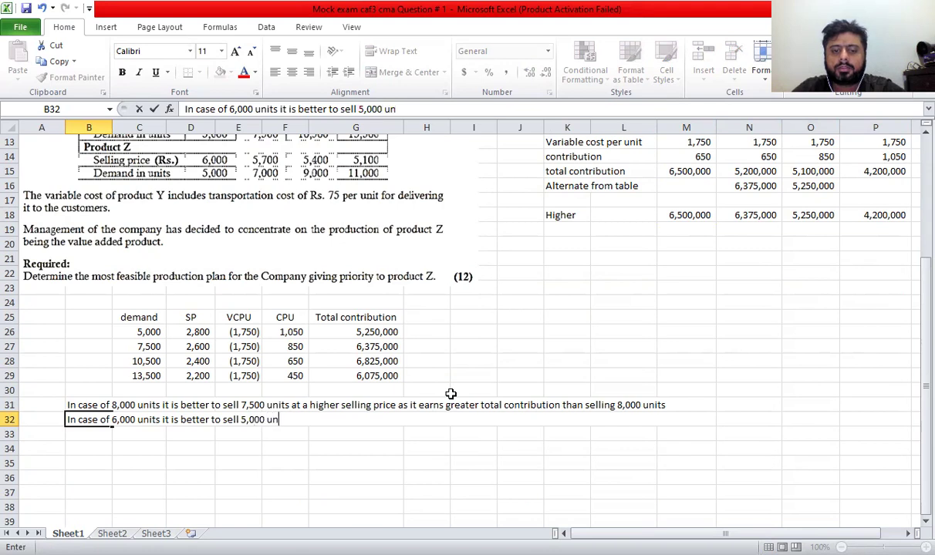
{"action": "type", "text": "its at a hih"}
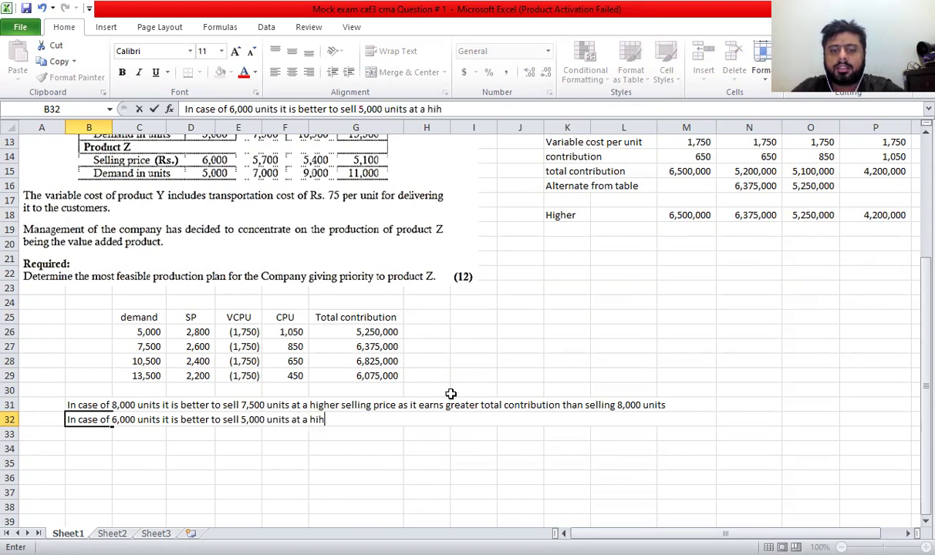
{"action": "key", "text": "BackSpace"}
{"action": "type", "text": "gher "}
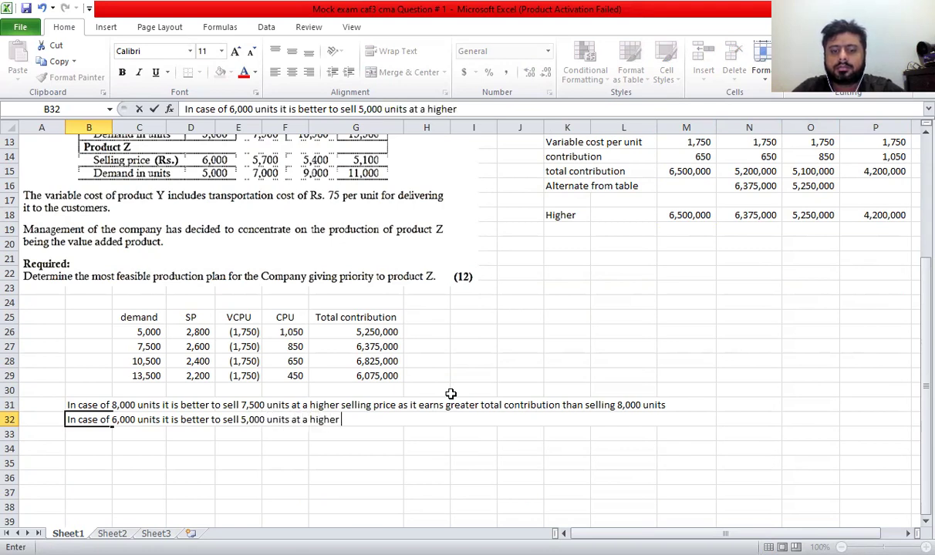
Complete the B32 note with "selling price as it earns greater total contribution than selling 6,000 units"
{"action": "type", "text": "selling price as it earns freat"}
{"action": "key", "text": "BackSpace"}
{"action": "key", "text": "BackSpace"}
{"action": "key", "text": "BackSpace"}
{"action": "type", "text": "greate"}
{"action": "type", "text": "r total contribu"}
{"action": "type", "text": "tion than sellin"}
{"action": "type", "text": "g"}
{"action": "type", "text": " 6,000 units"}
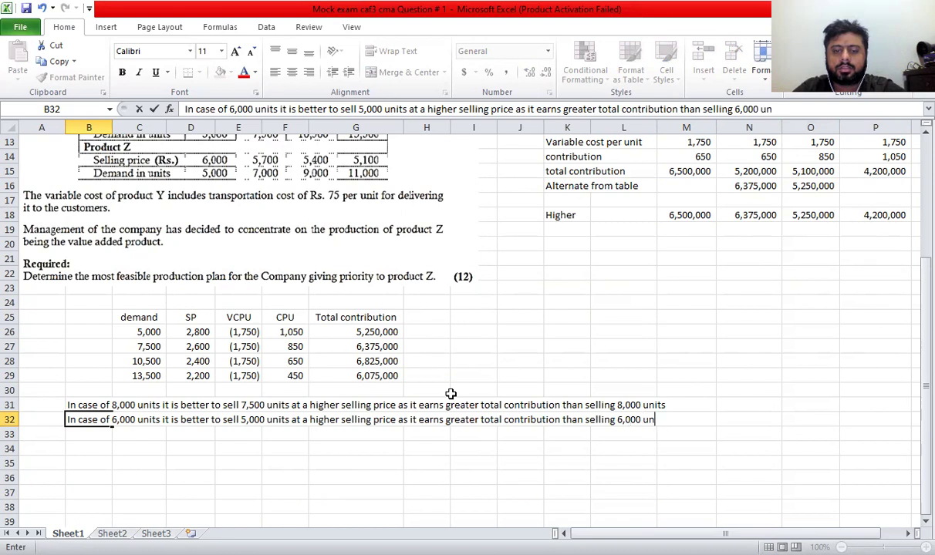
{"action": "key", "text": "Return"}
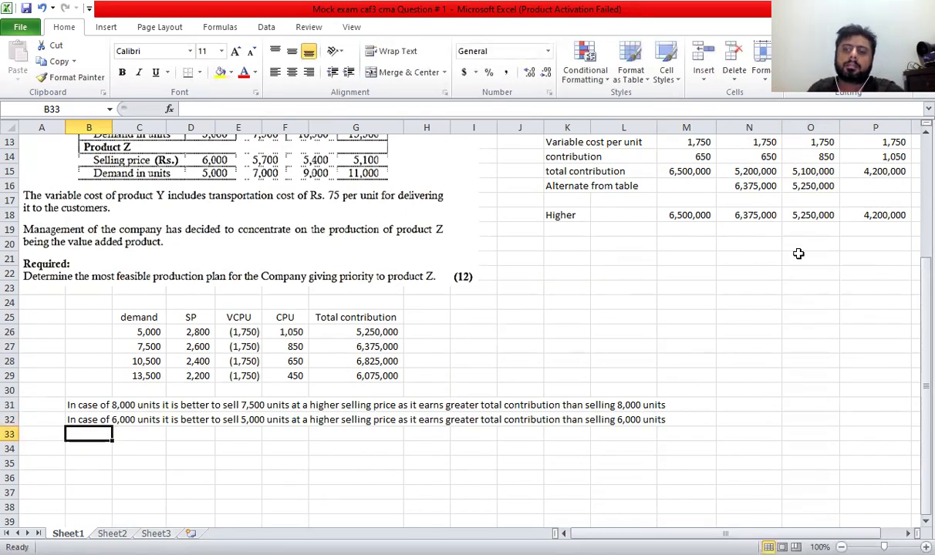
Enter the row label "Total contribution from" in K20 and continue it with "Y and Z" in K21
{"action": "scroll", "coordinate": [752, 241], "scroll_direction": "up", "scroll_amount": 1}
{"action": "left_click", "coordinate": [571, 287]}
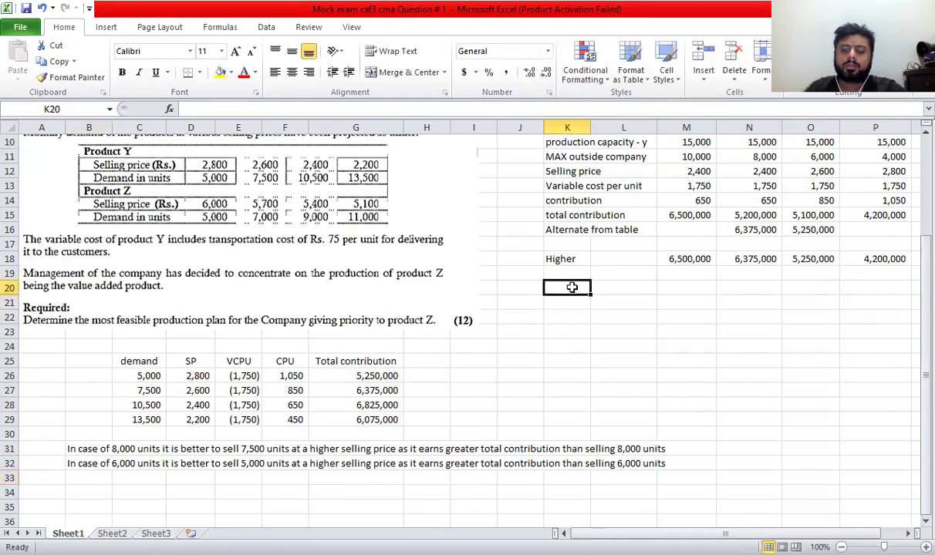
{"action": "type", "text": "Total fro"}
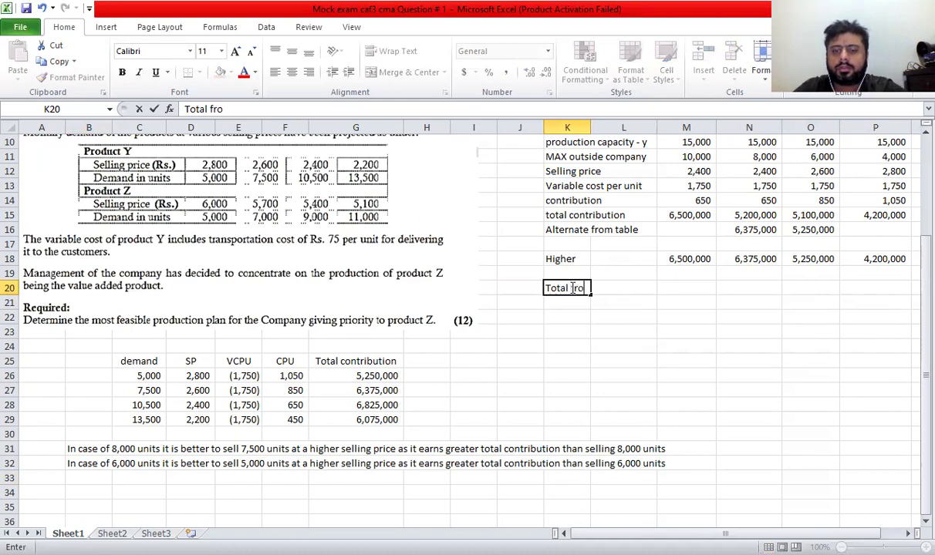
{"action": "key", "text": "BackSpace"}
{"action": "key", "text": "BackSpace"}
{"action": "key", "text": "BackSpace"}
{"action": "type", "text": "contribu"}
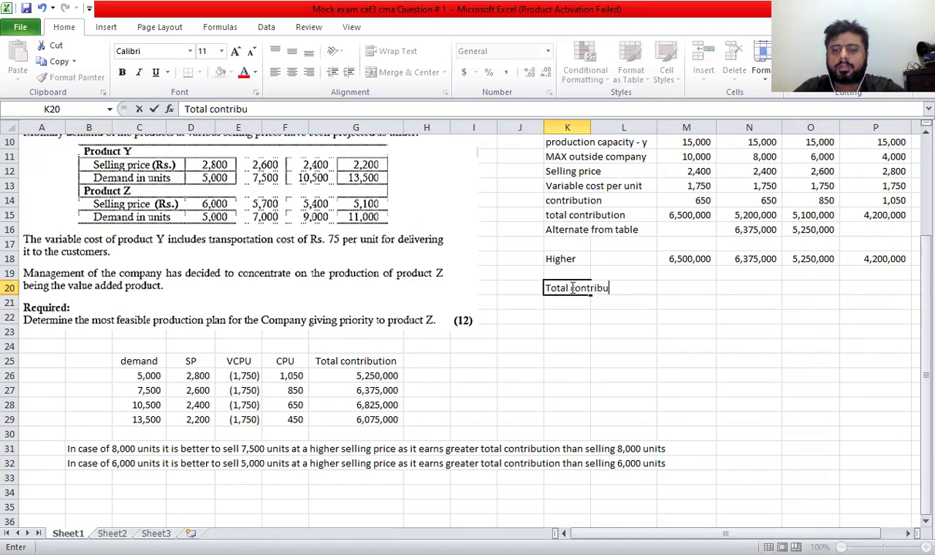
{"action": "type", "text": "tion from"}
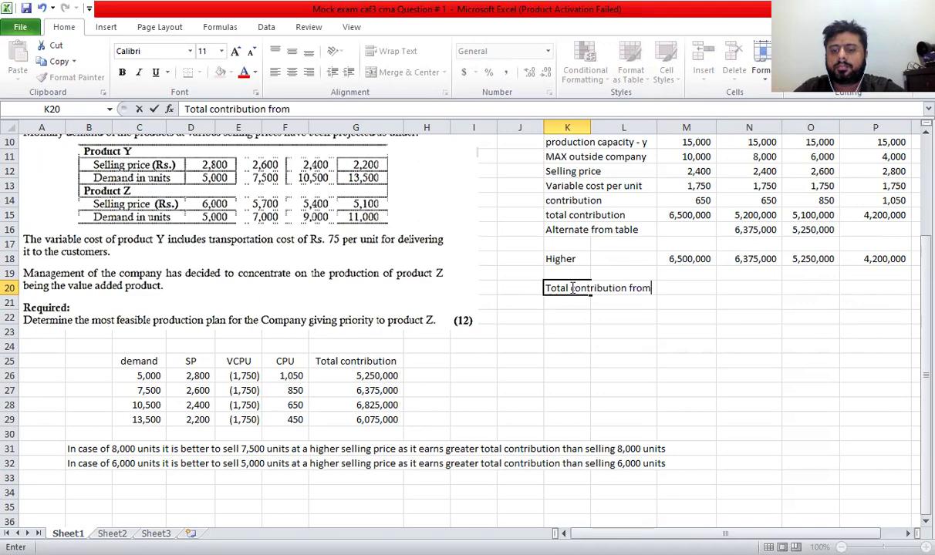
{"action": "key", "text": "Return"}
{"action": "type", "text": "Y and Z"}
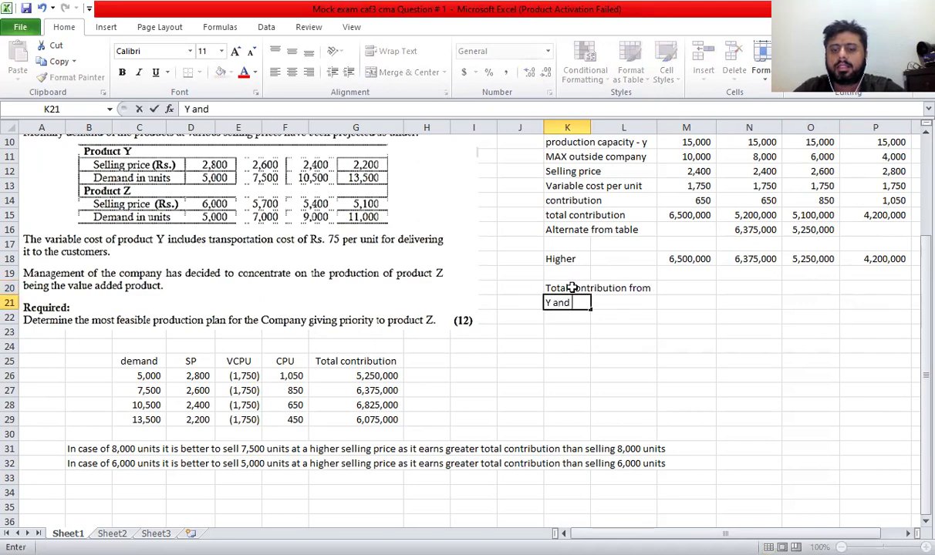
{"action": "key", "text": "Return"}
Add product Z's total contribution in M8 to product Y's higher contribution in M18 with the formula =M8+M18 in M21
{"action": "key", "text": "Right"}
{"action": "key", "text": "Right"}
{"action": "key", "text": "Up"}
{"action": "type", "text": "="}
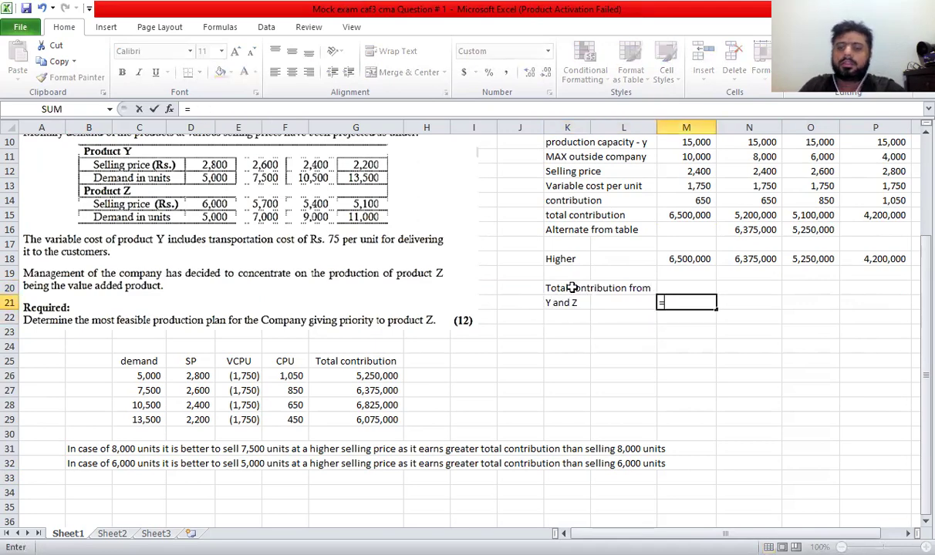
{"action": "scroll", "coordinate": [574, 270], "scroll_direction": "up", "scroll_amount": 3}
{"action": "left_click", "coordinate": [676, 244]}
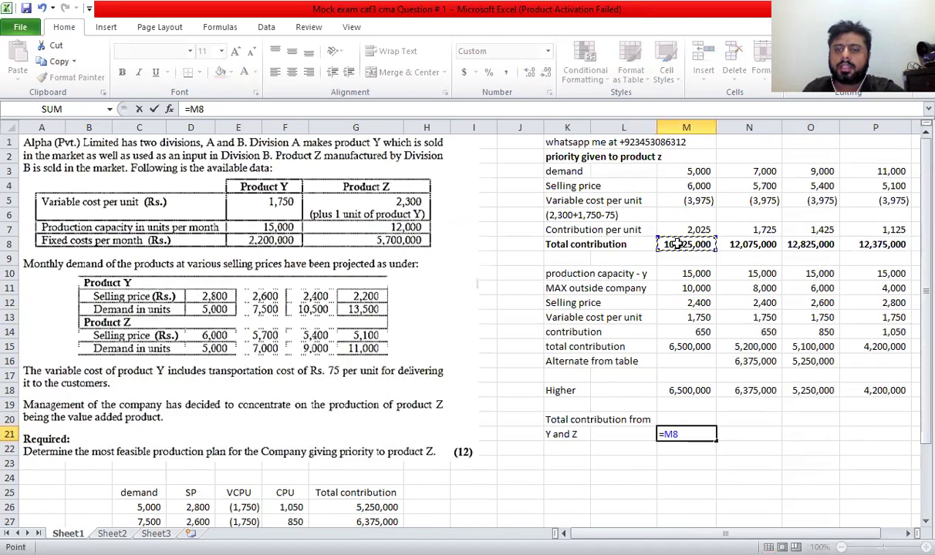
{"action": "scroll", "coordinate": [677, 244], "scroll_direction": "down", "scroll_amount": 2}
{"action": "type", "text": "+"}
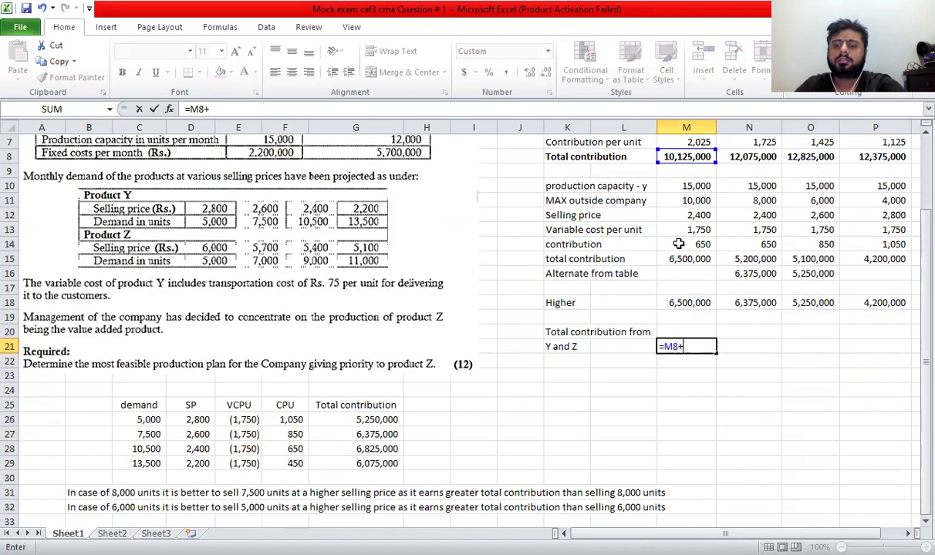
{"action": "left_click", "coordinate": [686, 302]}
{"action": "key", "text": "Return"}
Make the "Higher" label in K18 bold
{"action": "key", "text": "Left"}
{"action": "key", "text": "Left"}
{"action": "key", "text": "Up"}
{"action": "key", "text": "Up"}
{"action": "key", "text": "Up"}
{"action": "key", "text": "Up"}
{"action": "key", "text": "ctrl+b"}
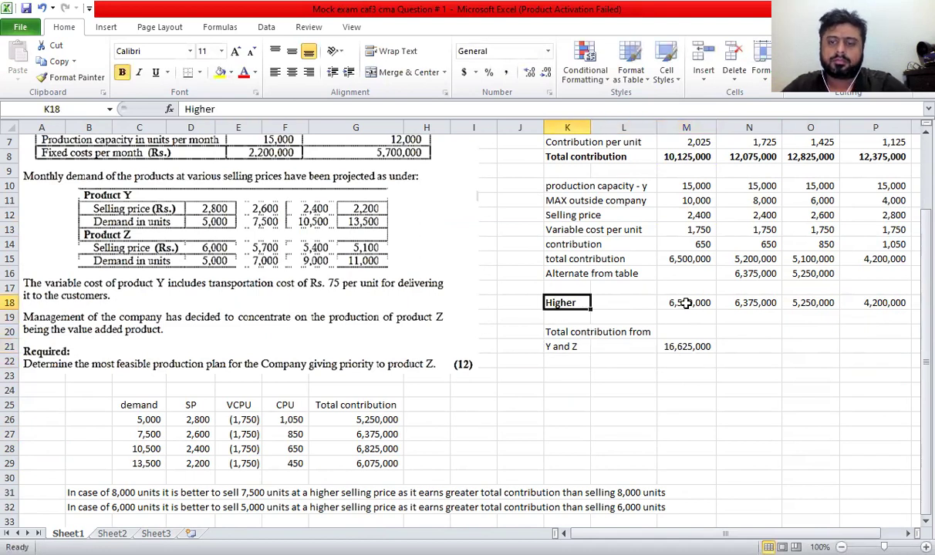
Copy the combined contribution formula from M21 into N21, O21 and P21
{"action": "key", "text": "Down"}
{"action": "key", "text": "Down"}
{"action": "key", "text": "Right"}
{"action": "key", "text": "Right"}
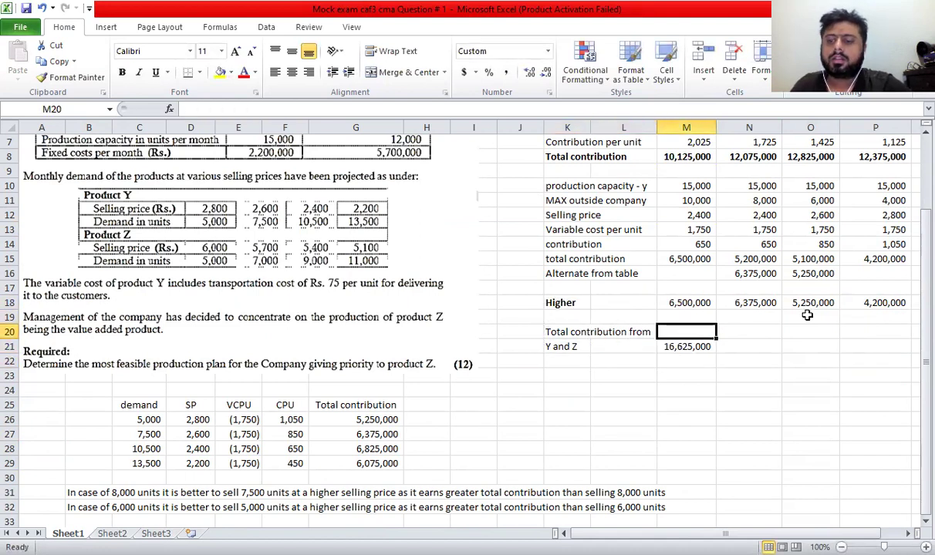
{"action": "key", "text": "Down"}
{"action": "key", "text": "ctrl+c"}
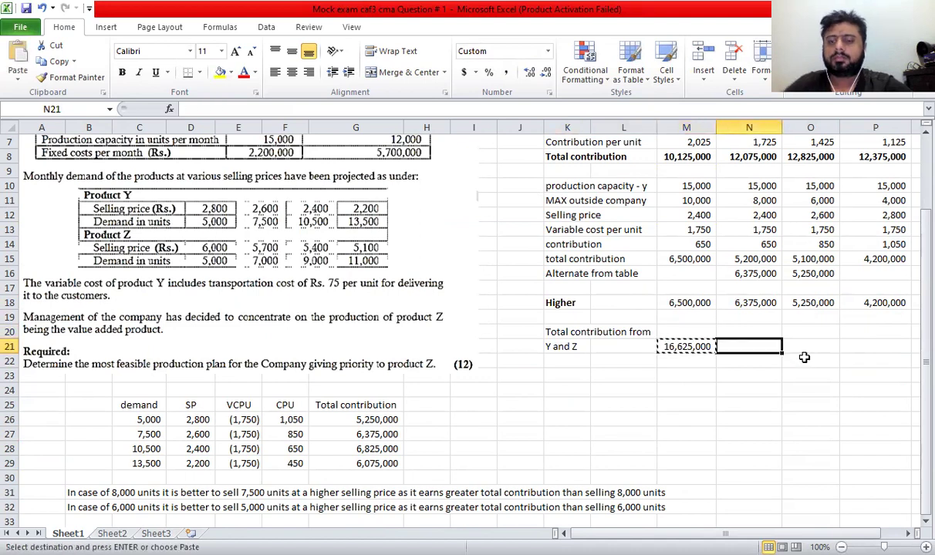
{"action": "key", "text": "Right"}
{"action": "key", "text": "ctrl+v"}
{"action": "key", "text": "Right"}
{"action": "key", "text": "ctrl+v"}
{"action": "key", "text": "Right"}
{"action": "key", "text": "ctrl+v"}
{"action": "key", "text": "Escape"}
Check which cells the combined contribution formula in N21 refers to, leaving the formula as it is
{"action": "key", "text": "Left"}
{"action": "key", "text": "Left"}
{"action": "key", "text": "Left"}
{"action": "key", "text": "Left"}
{"action": "key", "text": "Left"}
{"action": "double_click", "coordinate": [723, 345]}
{"action": "key", "text": "Escape"}
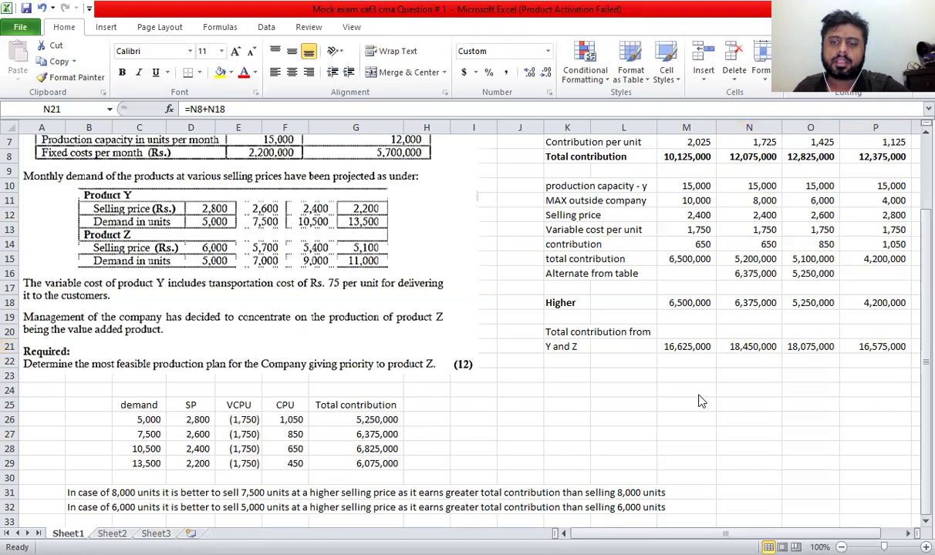
{"action": "scroll", "coordinate": [609, 332], "scroll_direction": "up", "scroll_amount": 2}
{"action": "key", "text": "F2"}
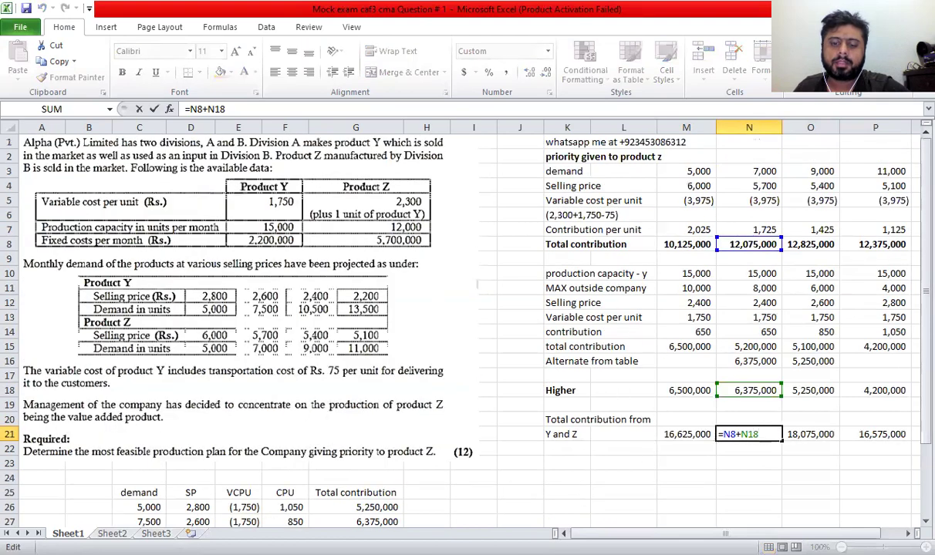
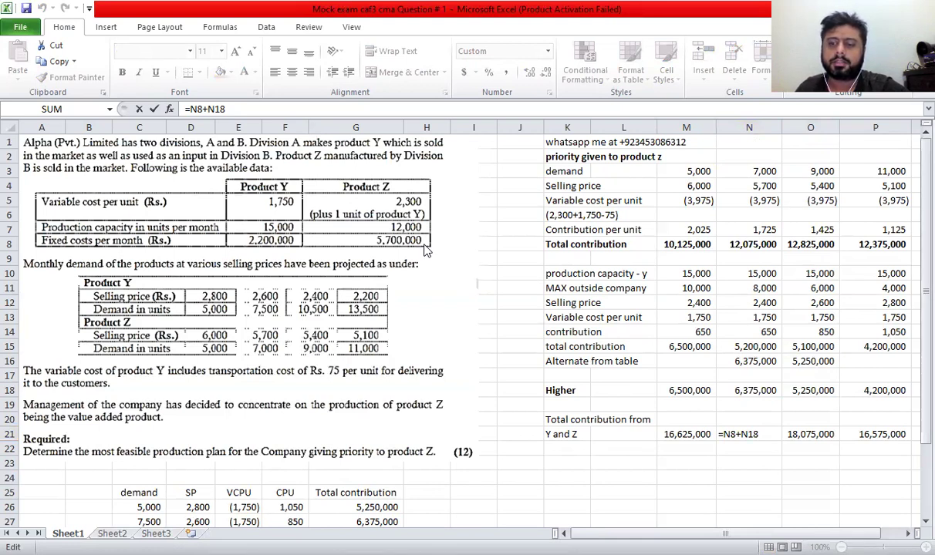
{"action": "key", "text": "ctrl+Return"}
Enter the conclusion in K23 reading "Company must produce and sell 7,000 units of Z and 7,500 units of Y"
{"action": "left_click", "coordinate": [573, 458]}
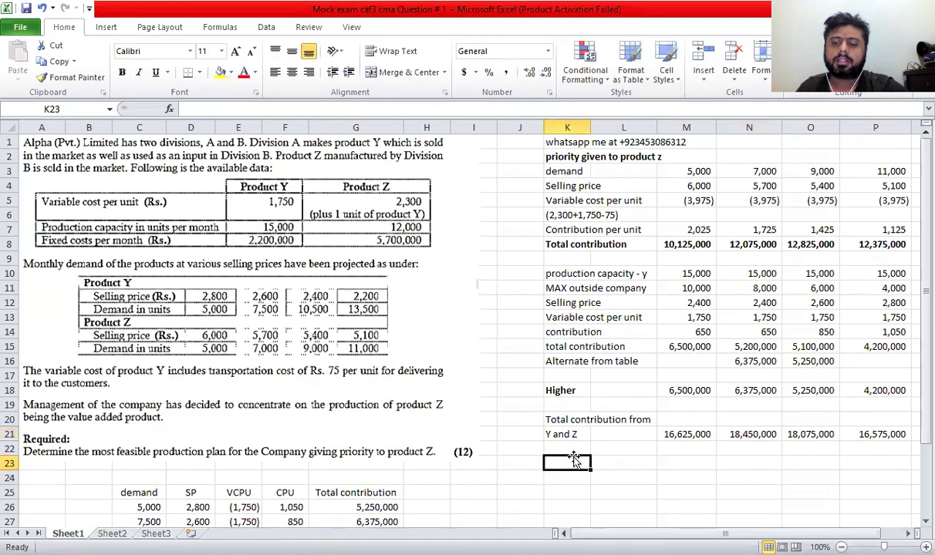
{"action": "type", "text": "Comp"}
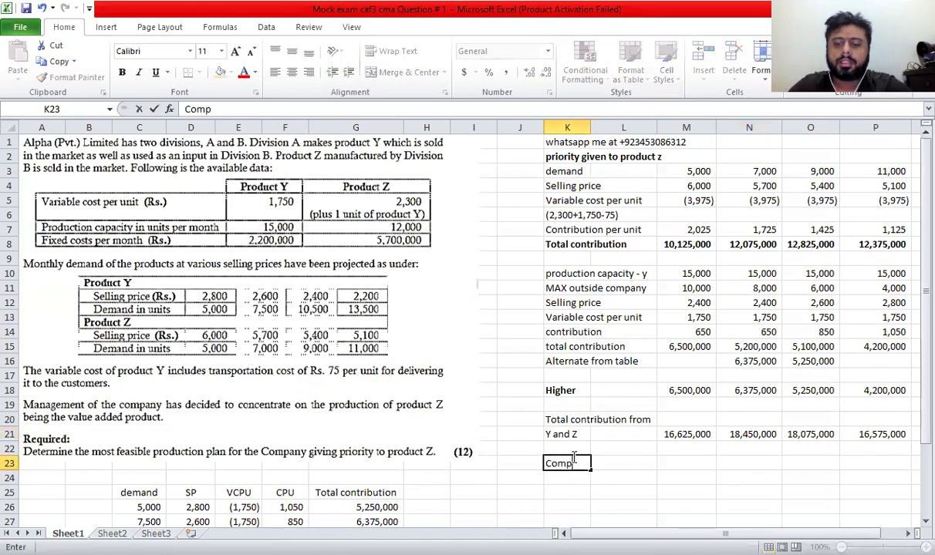
{"action": "type", "text": "any must"}
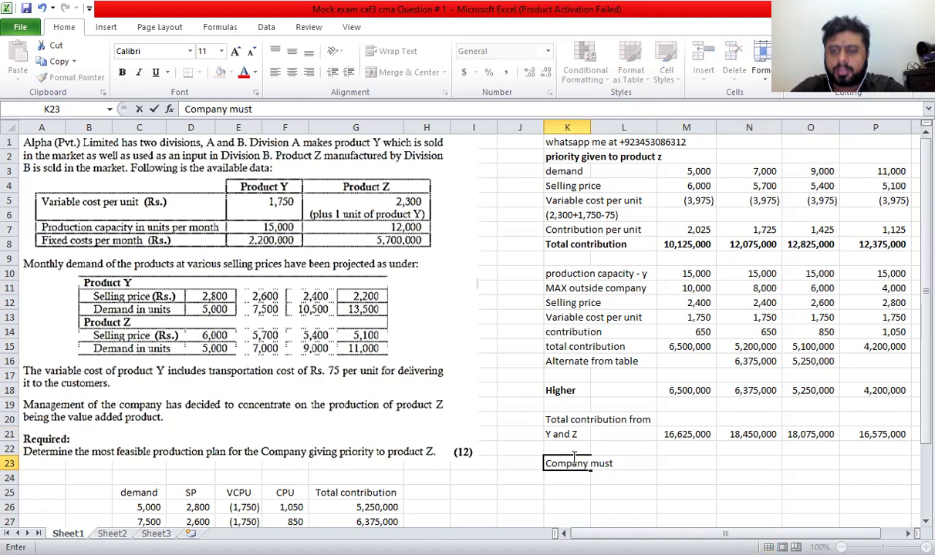
{"action": "type", "text": " pro"}
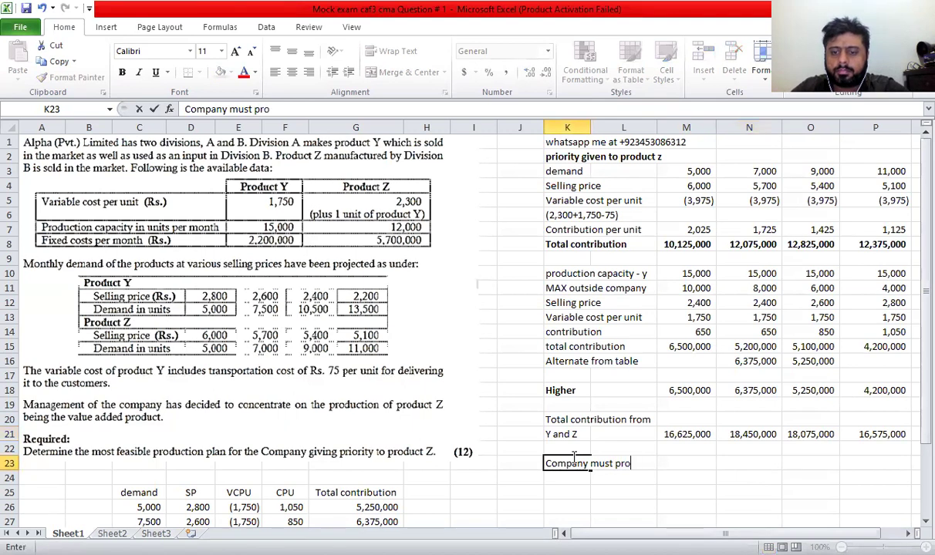
{"action": "type", "text": "duce and sell"}
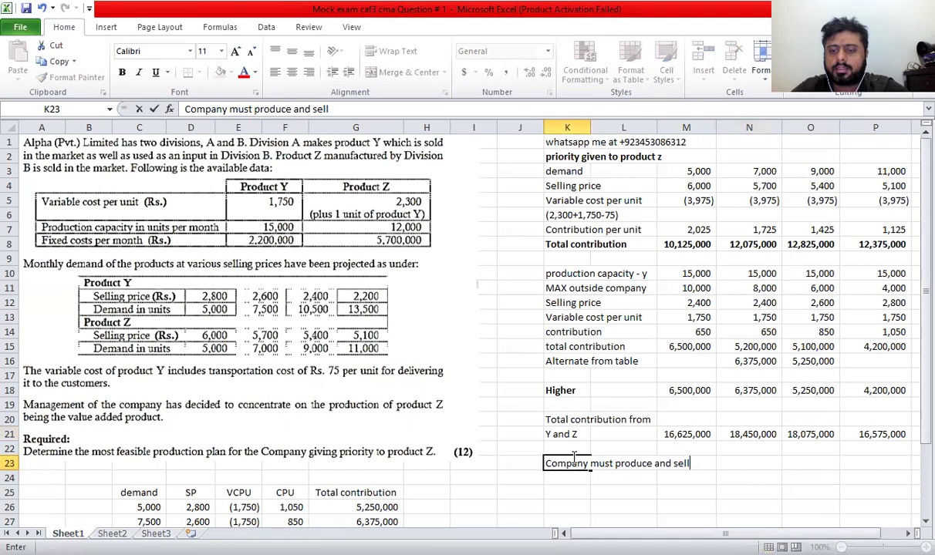
{"action": "type", "text": " 7,"}
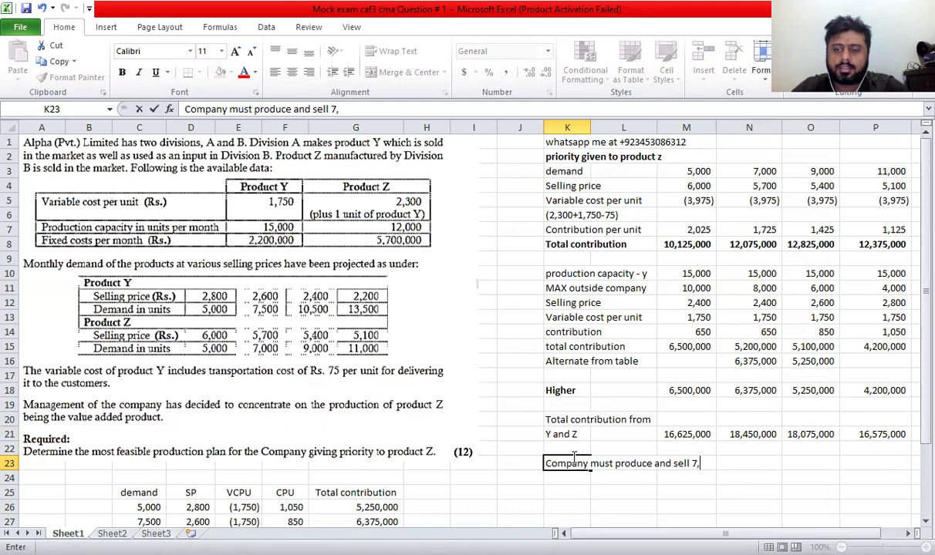
{"action": "type", "text": "000 units of"}
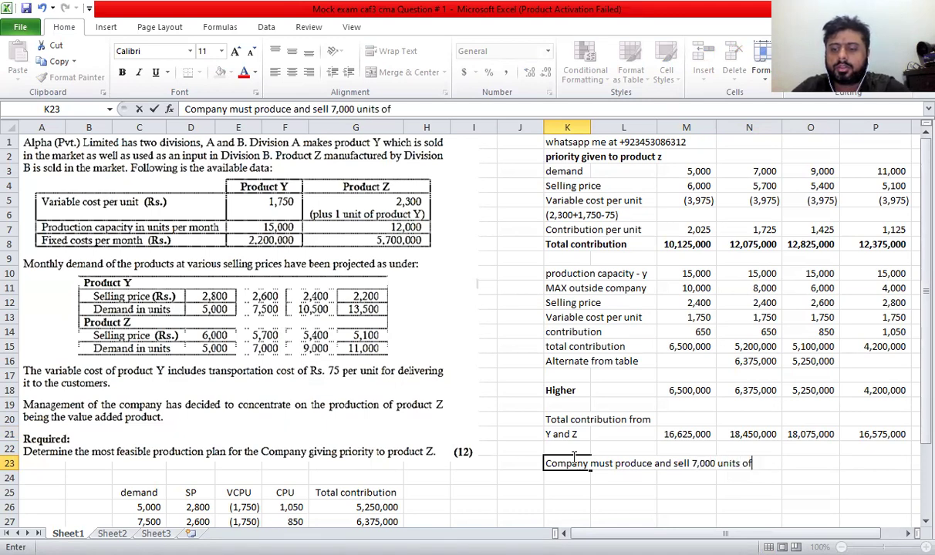
{"action": "type", "text": " Z and"}
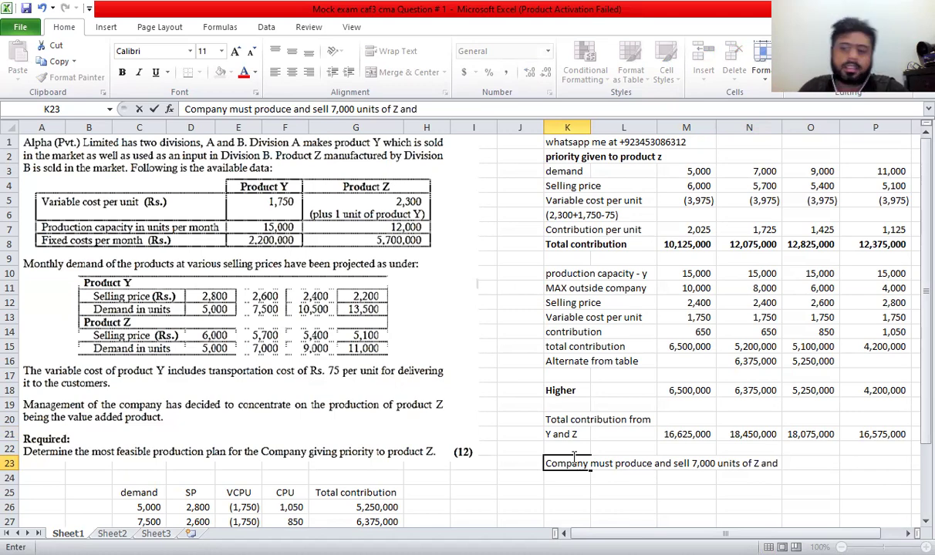
{"action": "scroll", "coordinate": [548, 432], "scroll_direction": "down", "scroll_amount": 2}
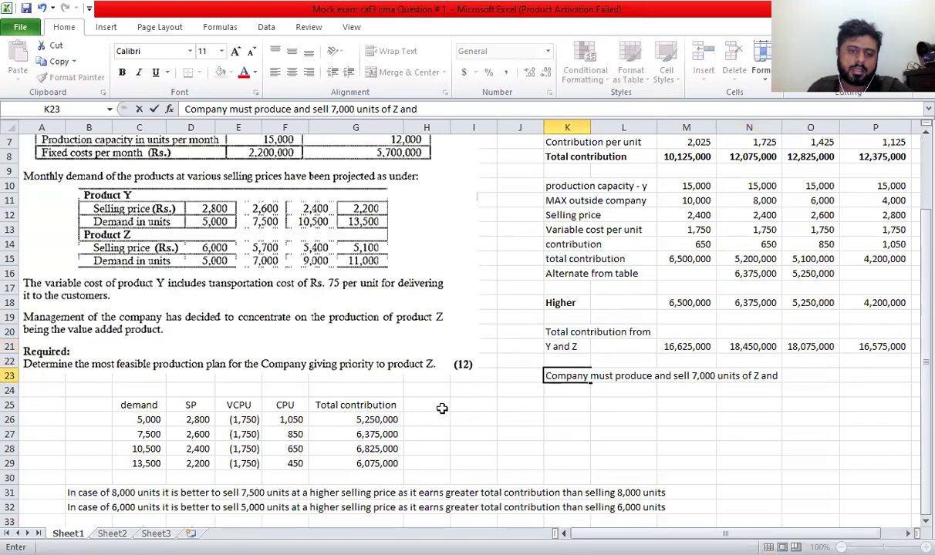
{"action": "scroll", "coordinate": [463, 378], "scroll_direction": "up", "scroll_amount": 1}
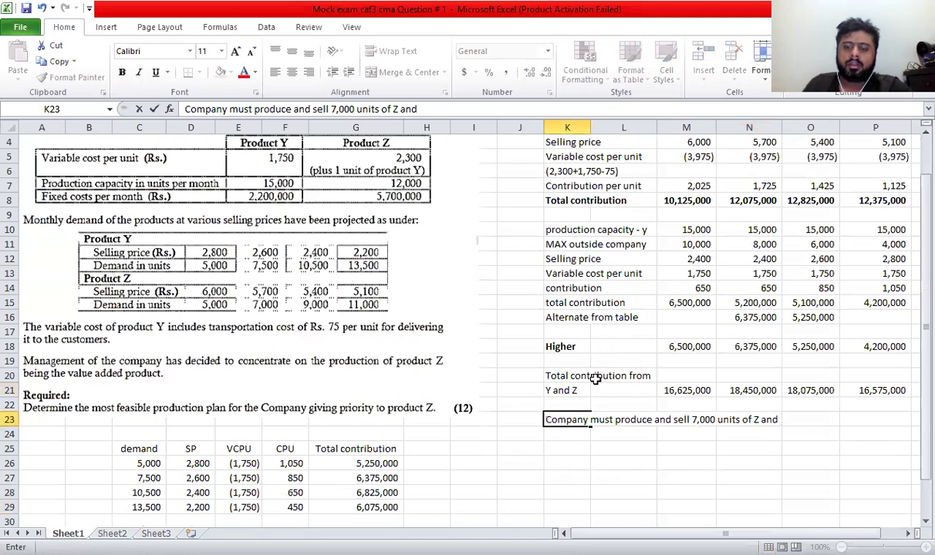
{"action": "type", "text": "7,500 "}
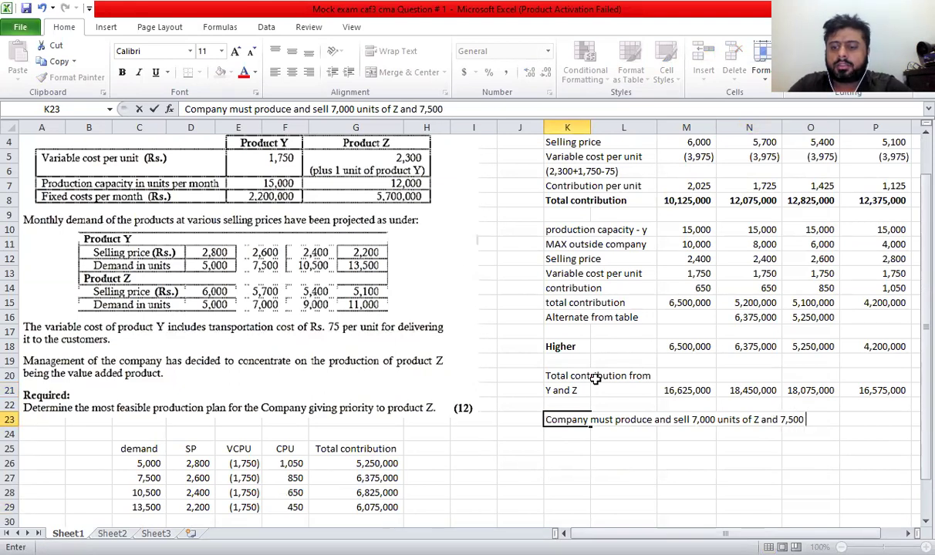
{"action": "type", "text": "units of Y"}
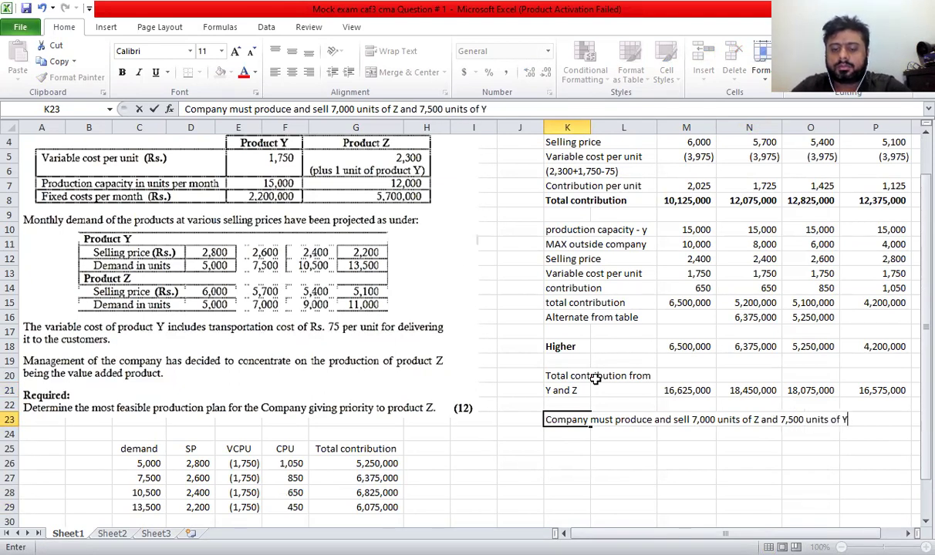
{"action": "key", "text": "Return"}
Enter a note in K24 reading "This will earn maximum highest total contribution of 18,450,000"
{"action": "type", "text": "This iw"}
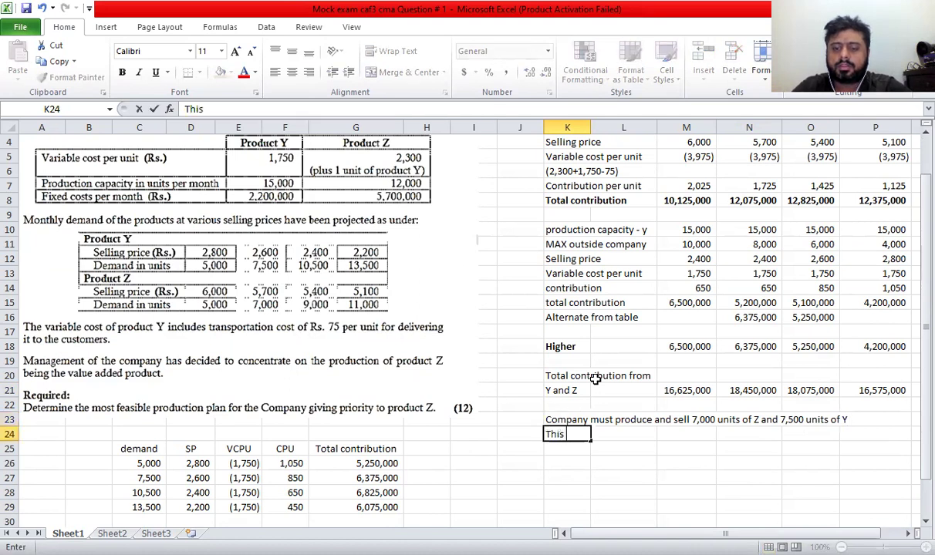
{"action": "key", "text": "BackSpace"}
{"action": "key", "text": "BackSpace"}
{"action": "type", "text": "will earn"}
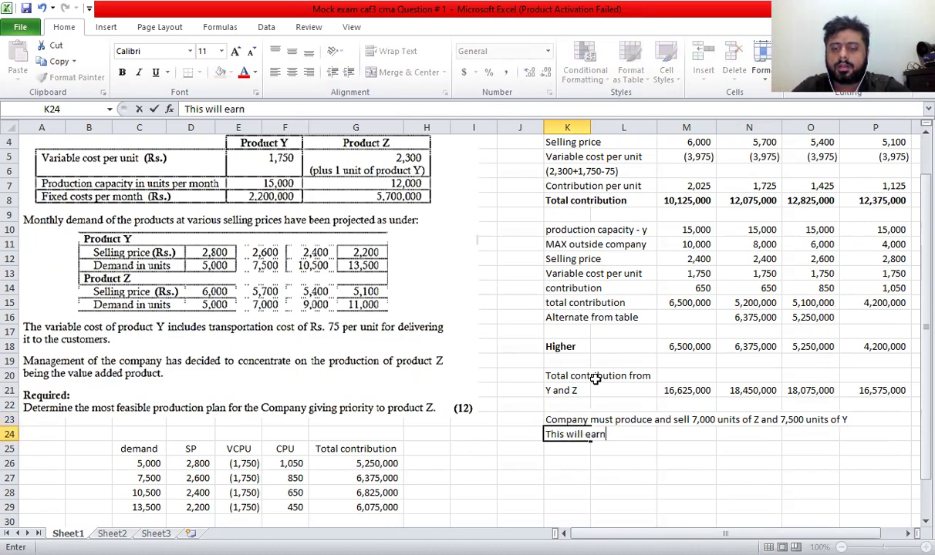
{"action": "type", "text": " maximuma hi"}
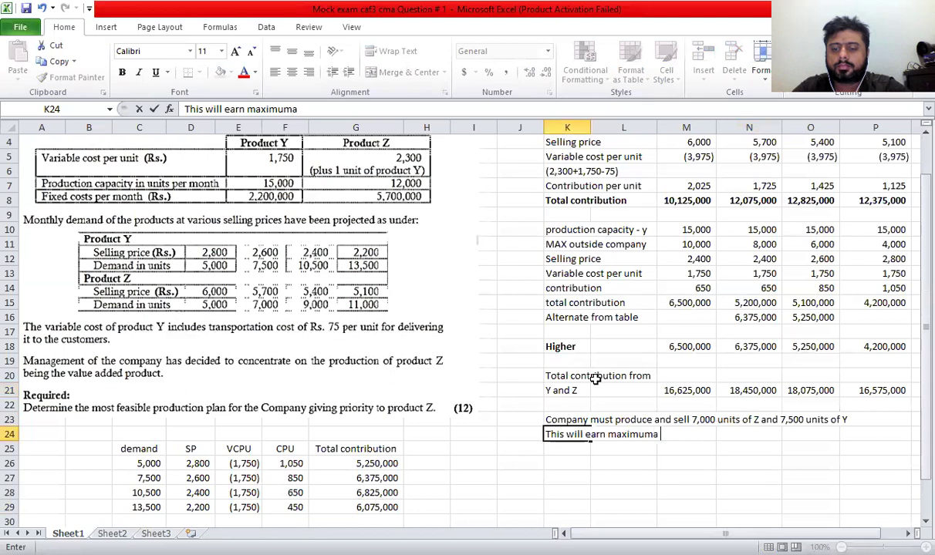
{"action": "key", "text": "BackSpace"}
{"action": "key", "text": "BackSpace"}
{"action": "key", "text": "BackSpace"}
{"action": "key", "text": "BackSpace"}
{"action": "type", "text": "hig"}
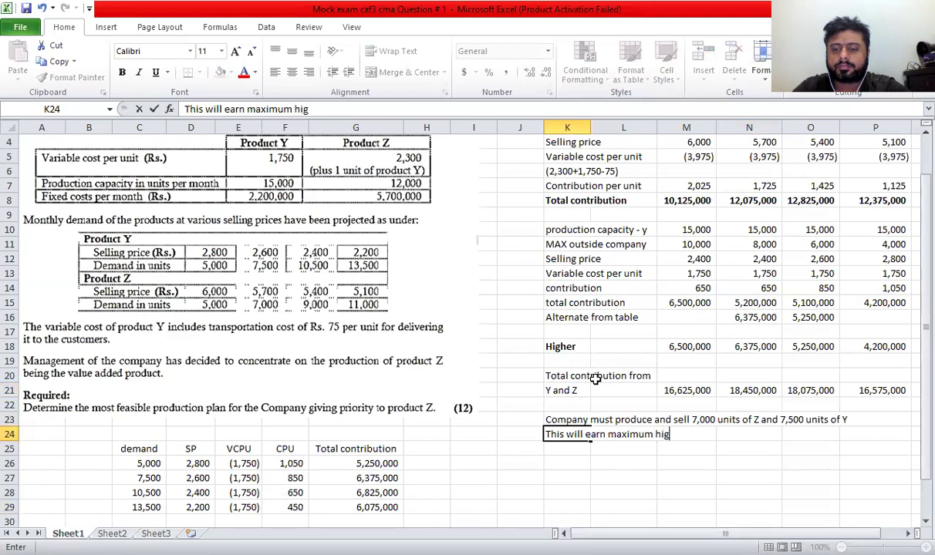
{"action": "type", "text": "hest tota"}
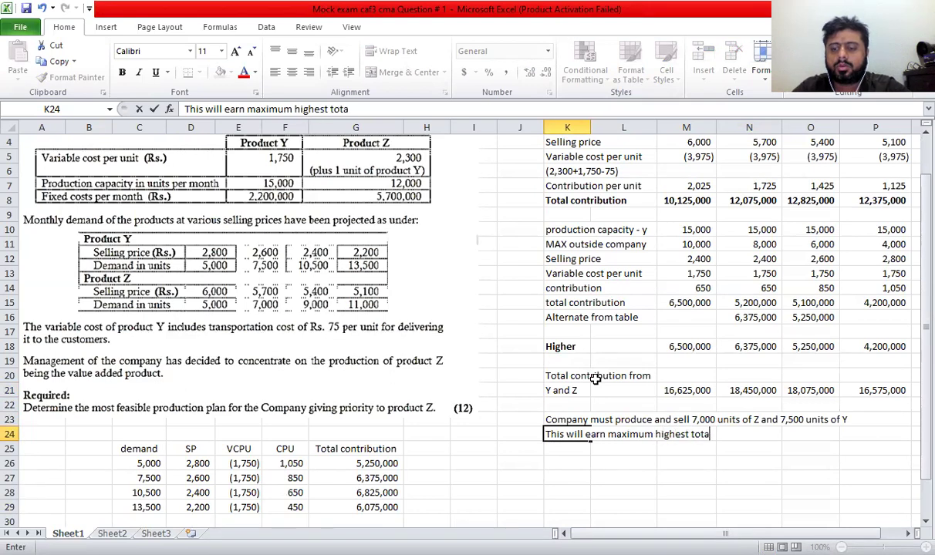
{"action": "type", "text": "l contribution"}
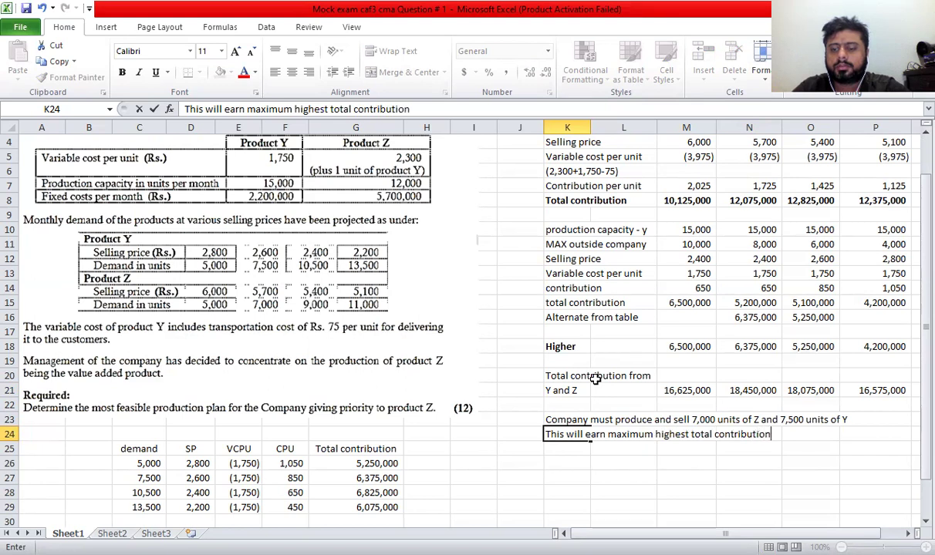
{"action": "type", "text": " of 18,450,000"}
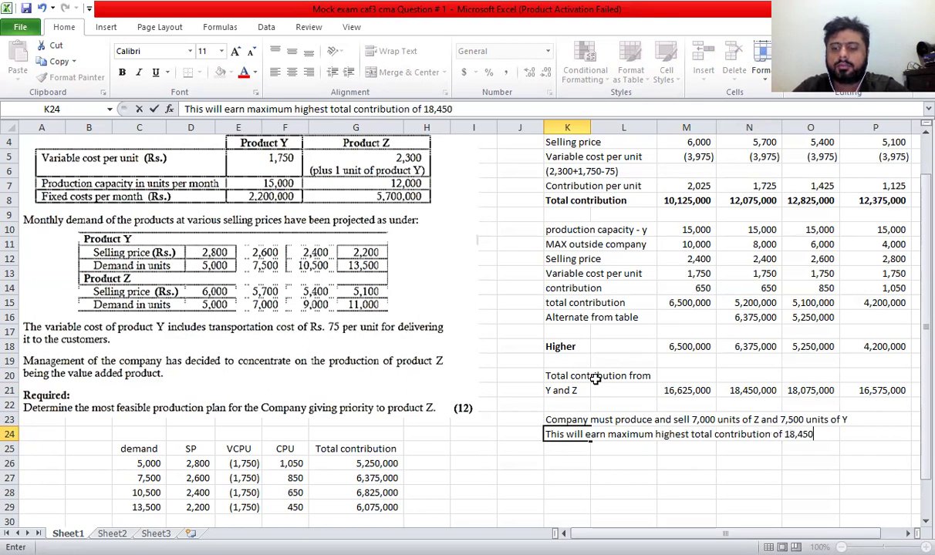
{"action": "key", "text": "Return"}
Add a note across K26 and K27 reading "Fixed cost are irrelevant for decsion over here since they have to be paid at any cost."
{"action": "key", "text": "Return"}
{"action": "type", "text": "Fixed cost"}
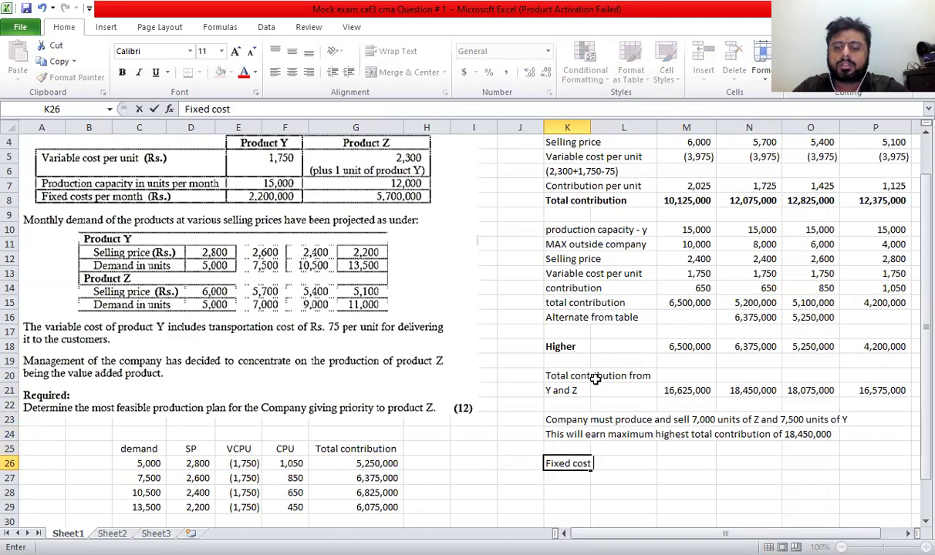
{"action": "type", "text": " are irrele"}
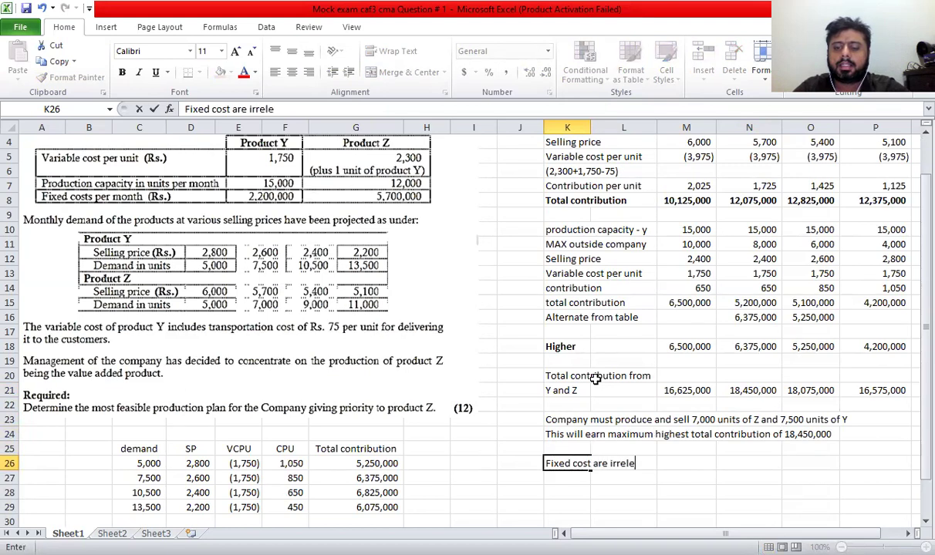
{"action": "type", "text": "vant for dec"}
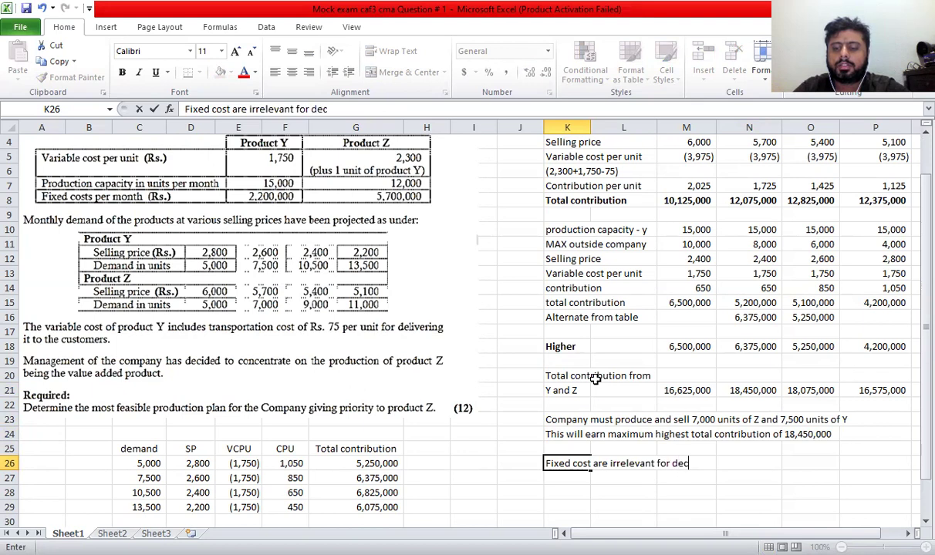
{"action": "type", "text": "sion ov"}
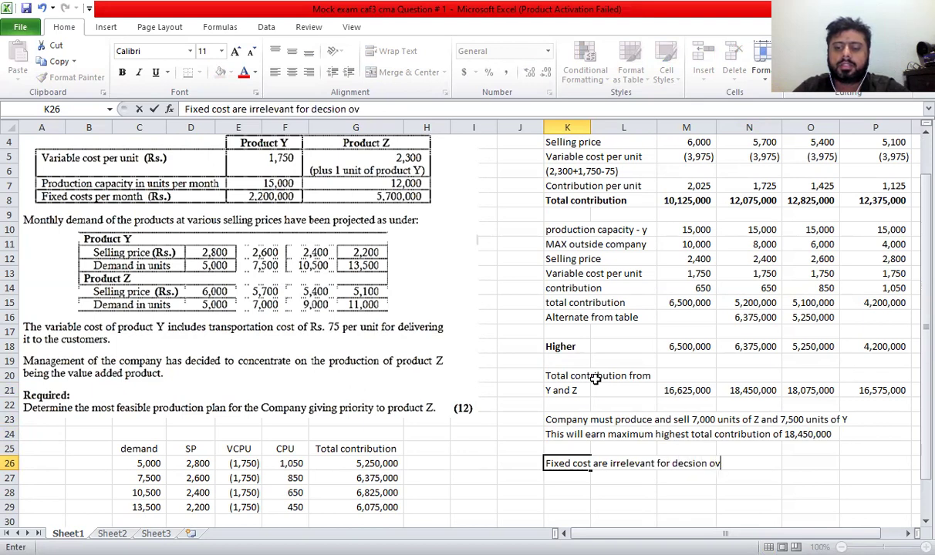
{"action": "type", "text": "er here since "}
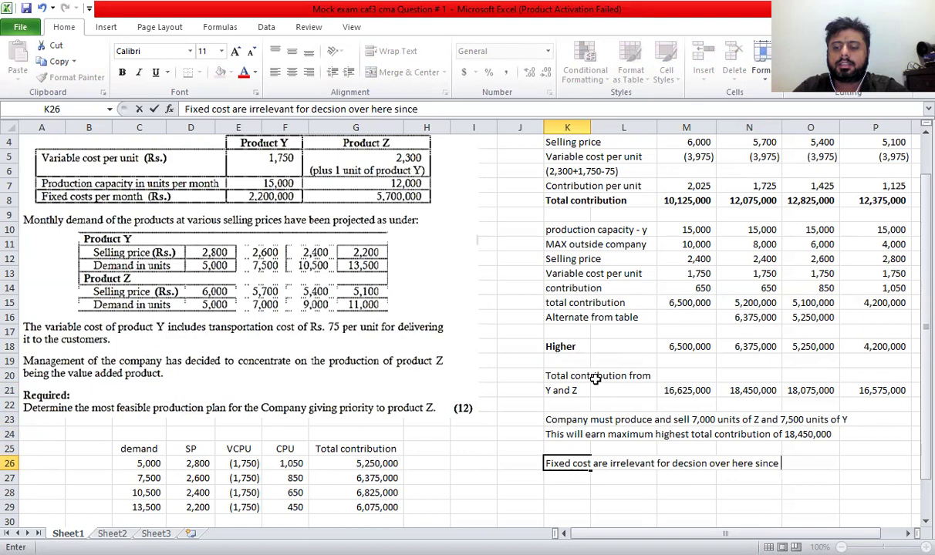
{"action": "type", "text": "they have to be paid"}
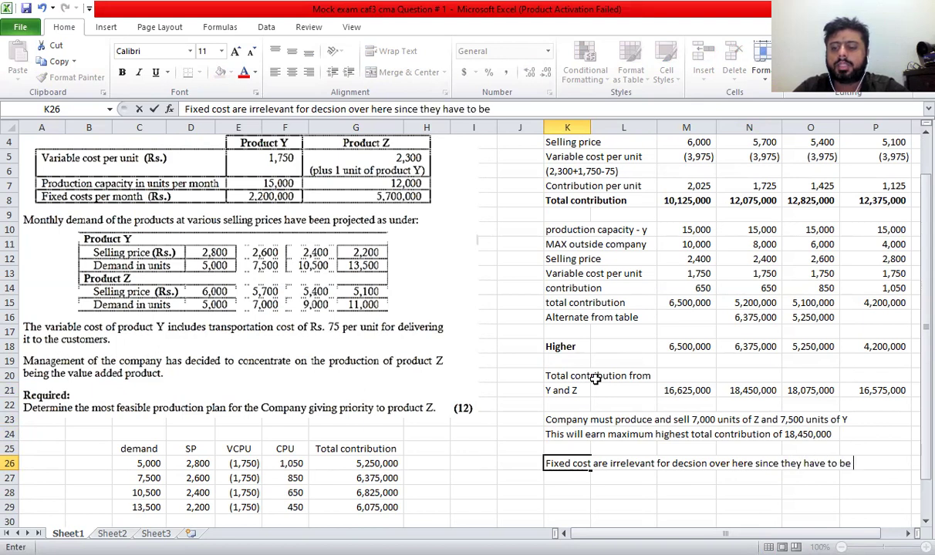
{"action": "key", "text": "Return"}
{"action": "type", "text": "at any cost."}
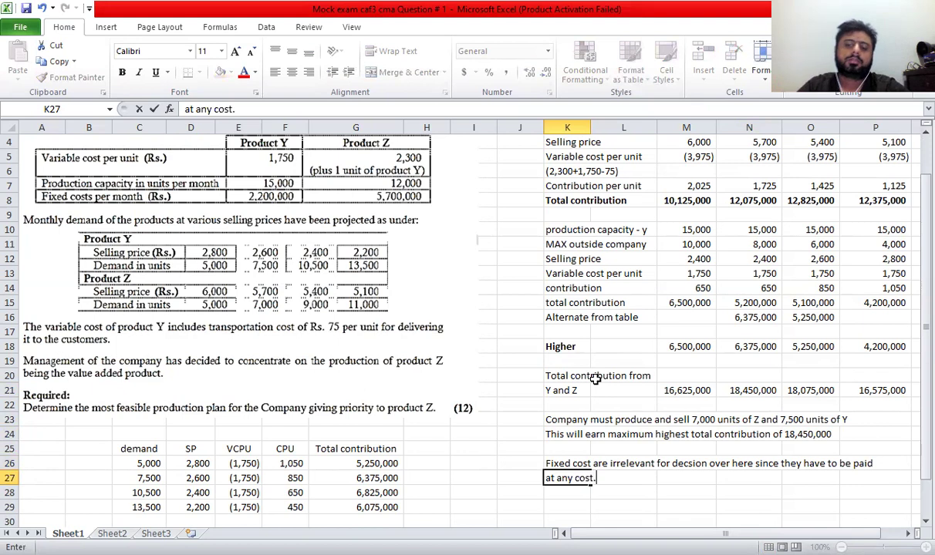
{"action": "key", "text": "Return"}
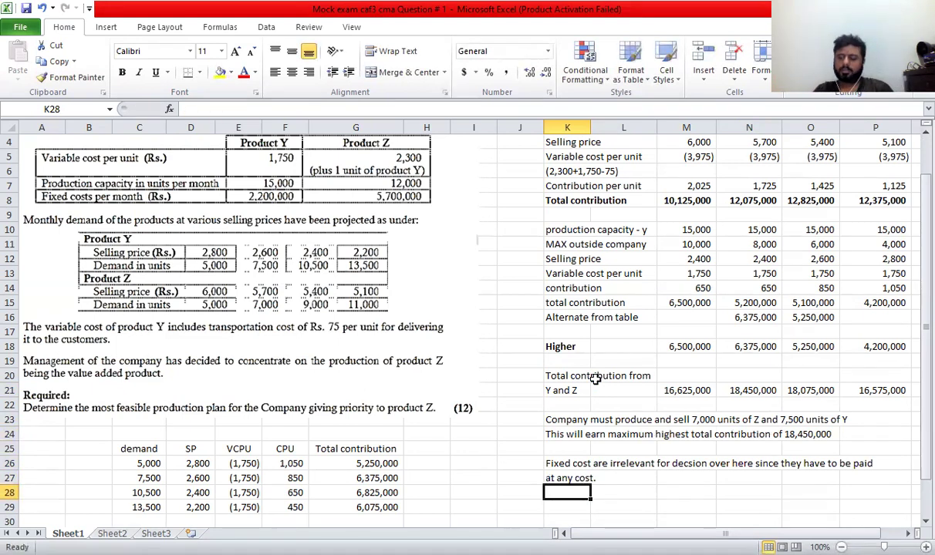
Review the product Z contribution workings in K3:P8 and compare product Y's total contribution in N15 with the alternative in G27 and N16
{"action": "scroll", "coordinate": [521, 327], "scroll_direction": "up", "scroll_amount": 1}
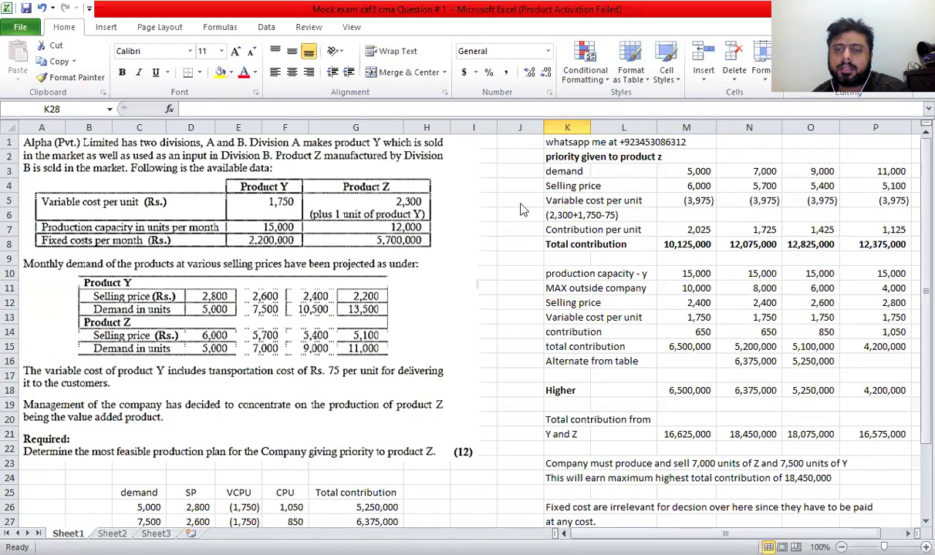
{"action": "left_click_drag", "start_coordinate": [549, 156], "coordinate": [672, 158]}
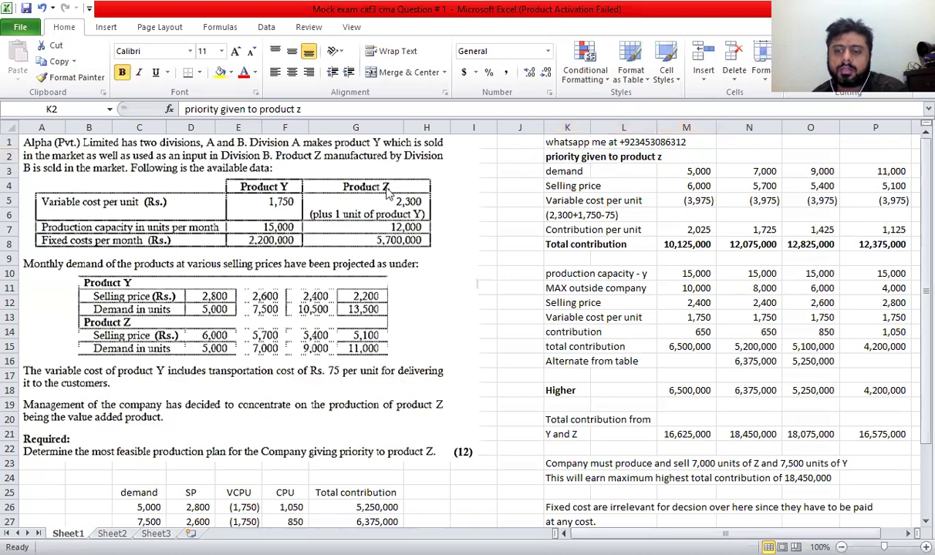
{"action": "left_click", "coordinate": [551, 186]}
{"action": "left_click", "coordinate": [520, 171]}
{"action": "left_click_drag", "start_coordinate": [565, 175], "coordinate": [846, 235]}
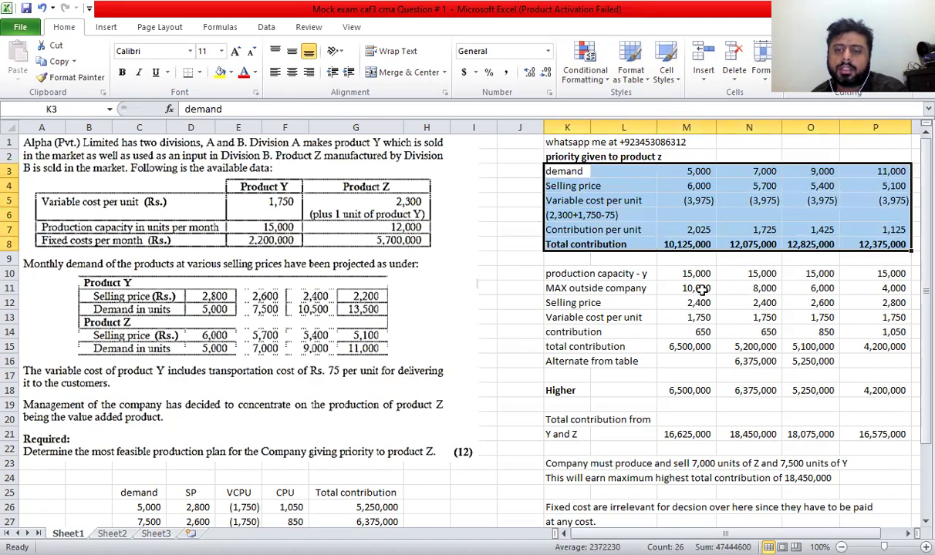
{"action": "scroll", "coordinate": [592, 309], "scroll_direction": "down", "scroll_amount": 2}
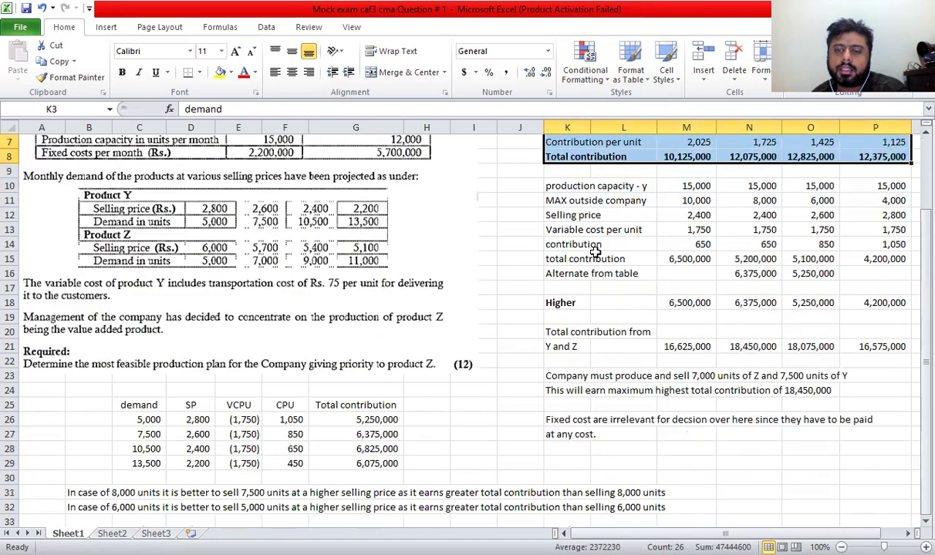
{"action": "left_click", "coordinate": [753, 200]}
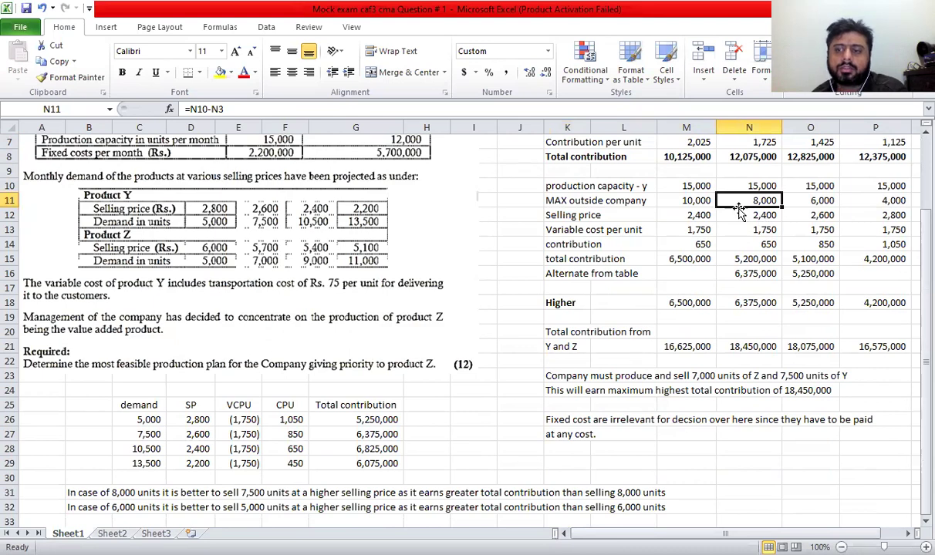
{"action": "left_click", "coordinate": [749, 259]}
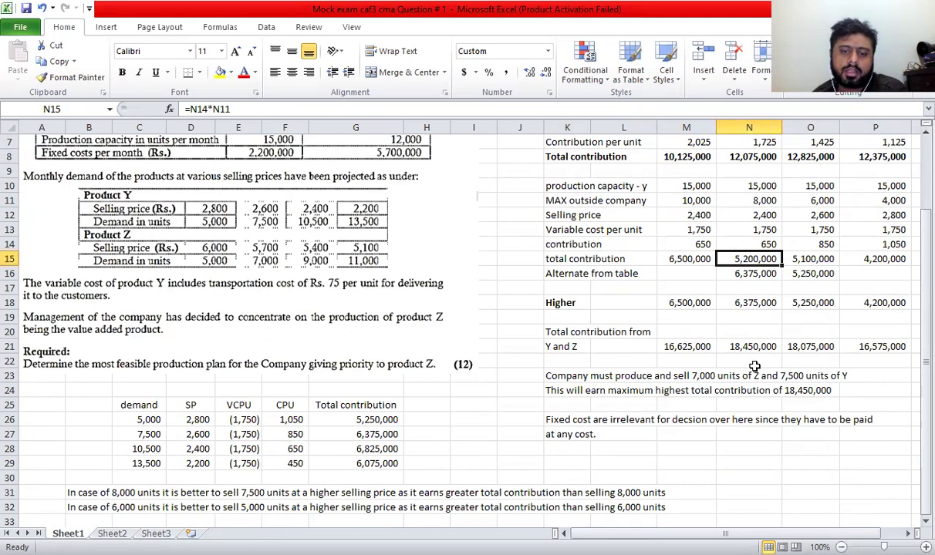
{"action": "left_click", "coordinate": [363, 434]}
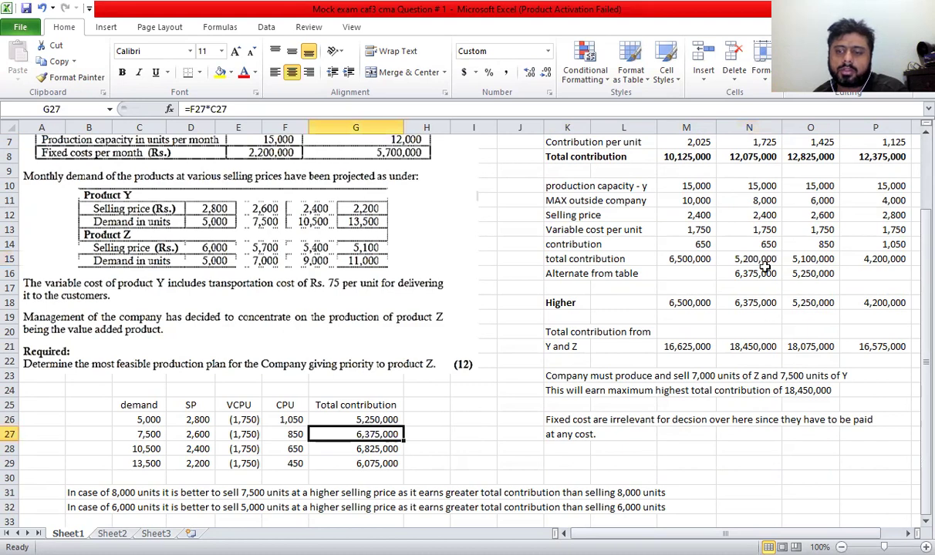
{"action": "left_click", "coordinate": [729, 273]}
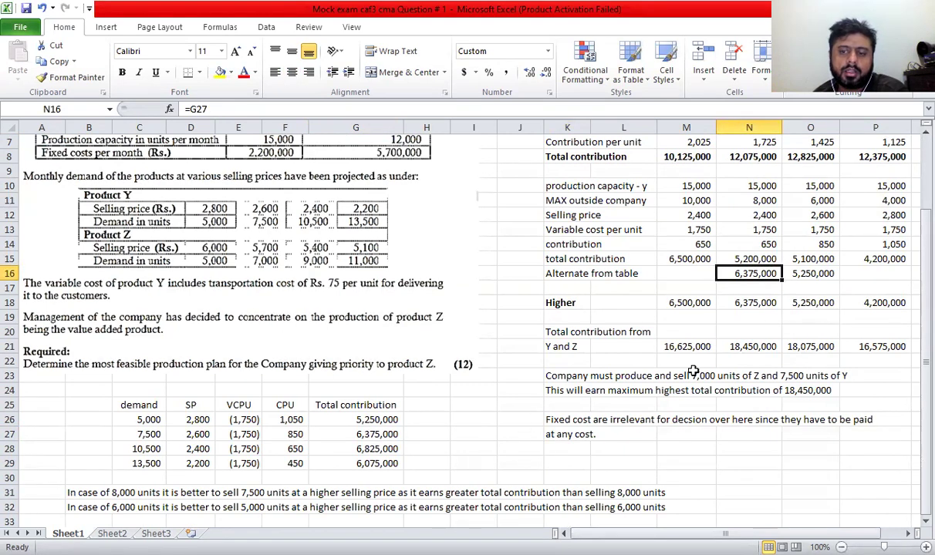
Compare the combined Y and Z contributions in M21:P21 and look over the whole solution against the question
{"action": "left_click", "coordinate": [678, 347]}
{"action": "left_click", "coordinate": [822, 347]}
{"action": "left_click", "coordinate": [742, 349]}
{"action": "left_click", "coordinate": [891, 348]}
{"action": "left_click", "coordinate": [772, 461]}
{"action": "scroll", "coordinate": [770, 457], "scroll_direction": "up", "scroll_amount": 2}
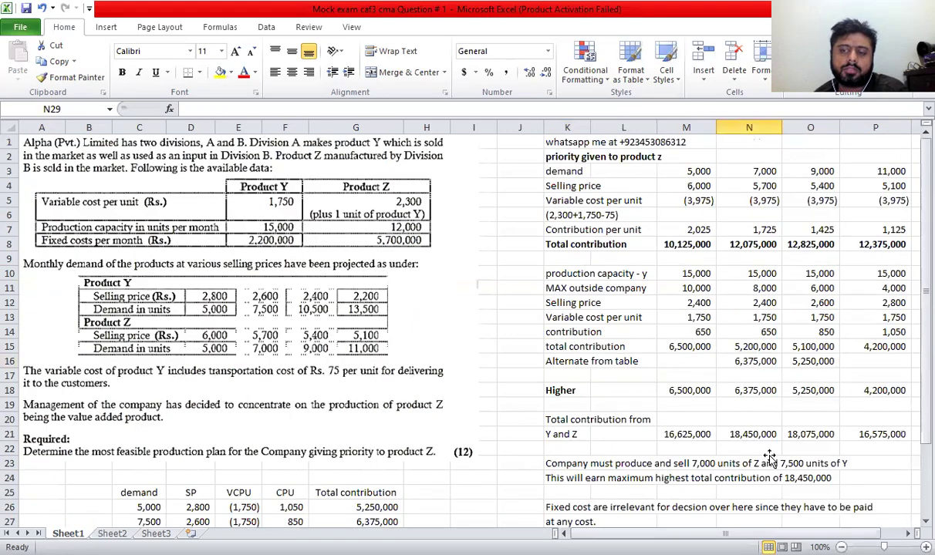
{"action": "scroll", "coordinate": [770, 458], "scroll_direction": "down", "scroll_amount": 4}
{"action": "scroll", "coordinate": [769, 457], "scroll_direction": "up", "scroll_amount": 4}
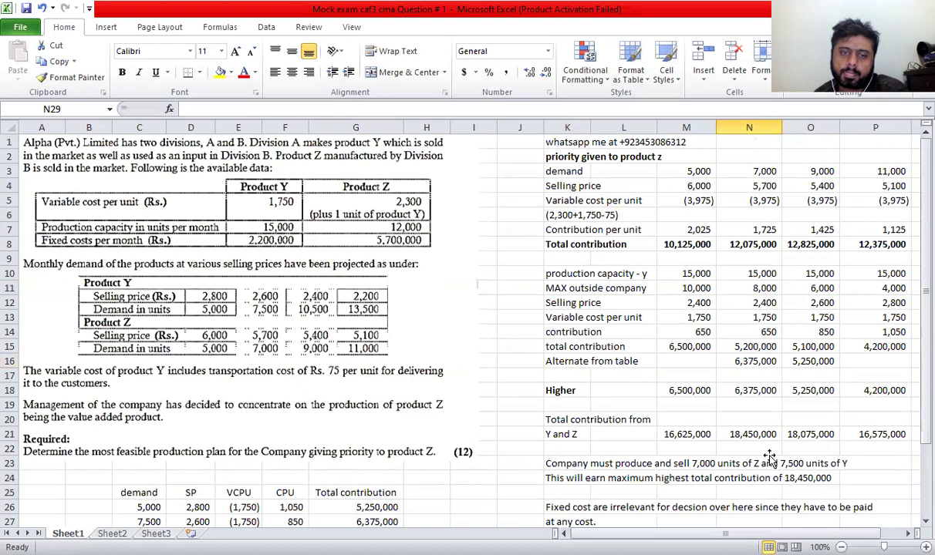